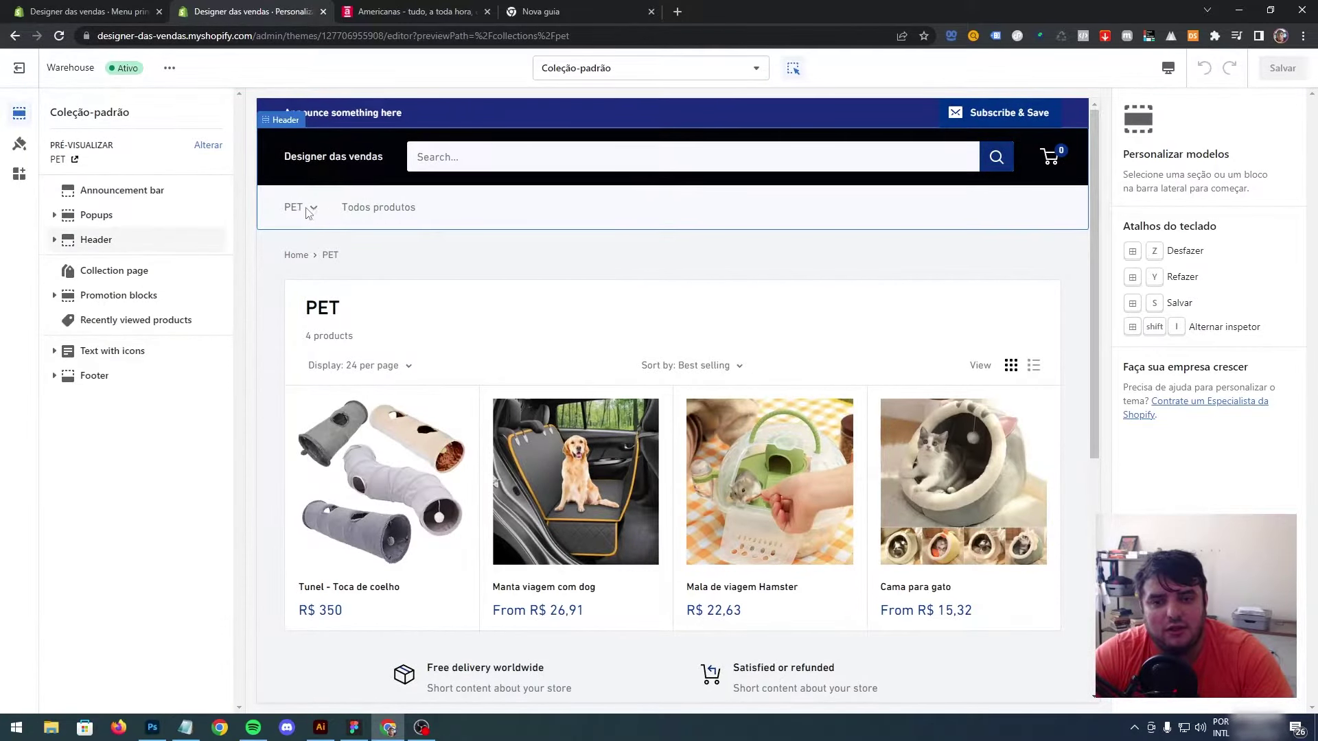
Step: Expand the PET submenu in the store preview, then switch the theme editor to the Página inicial template and review its sections
{"action": "left_click", "coordinate": [311, 210]}
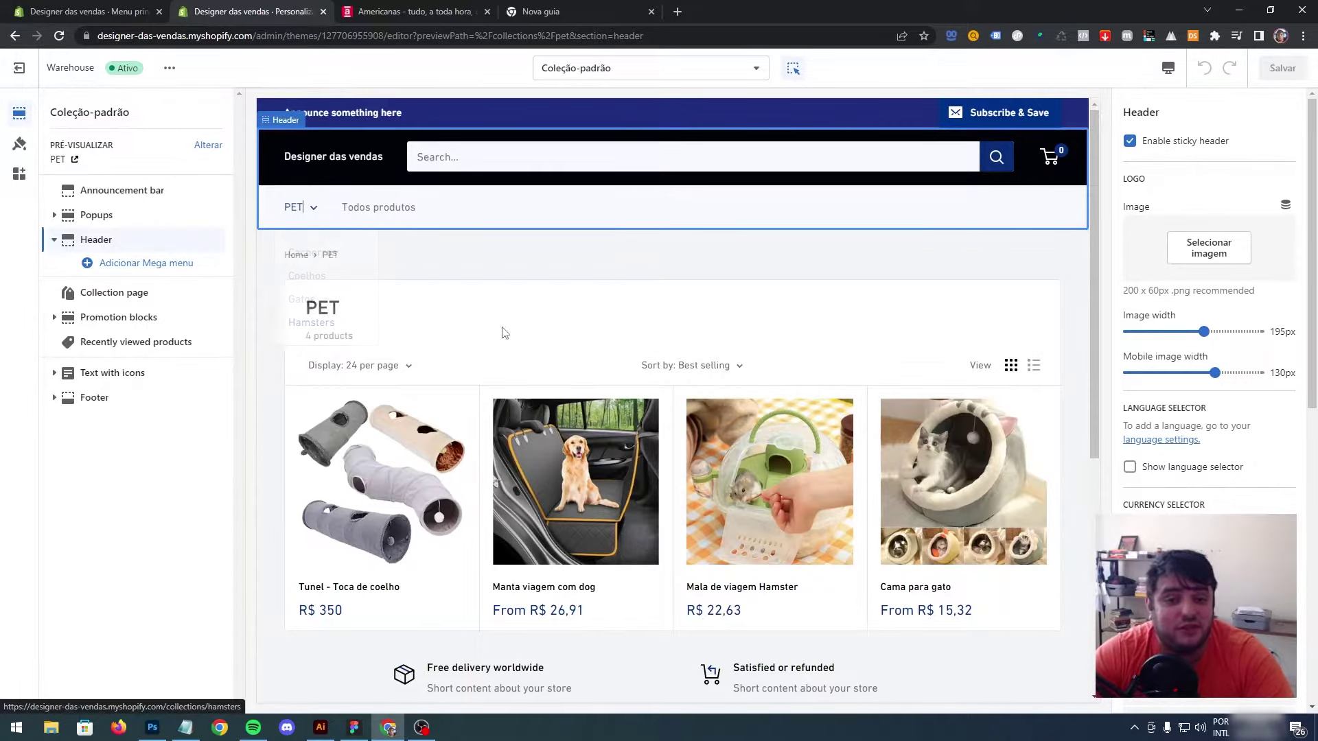
{"action": "left_click", "coordinate": [649, 72]}
{"action": "left_click", "coordinate": [622, 137]}
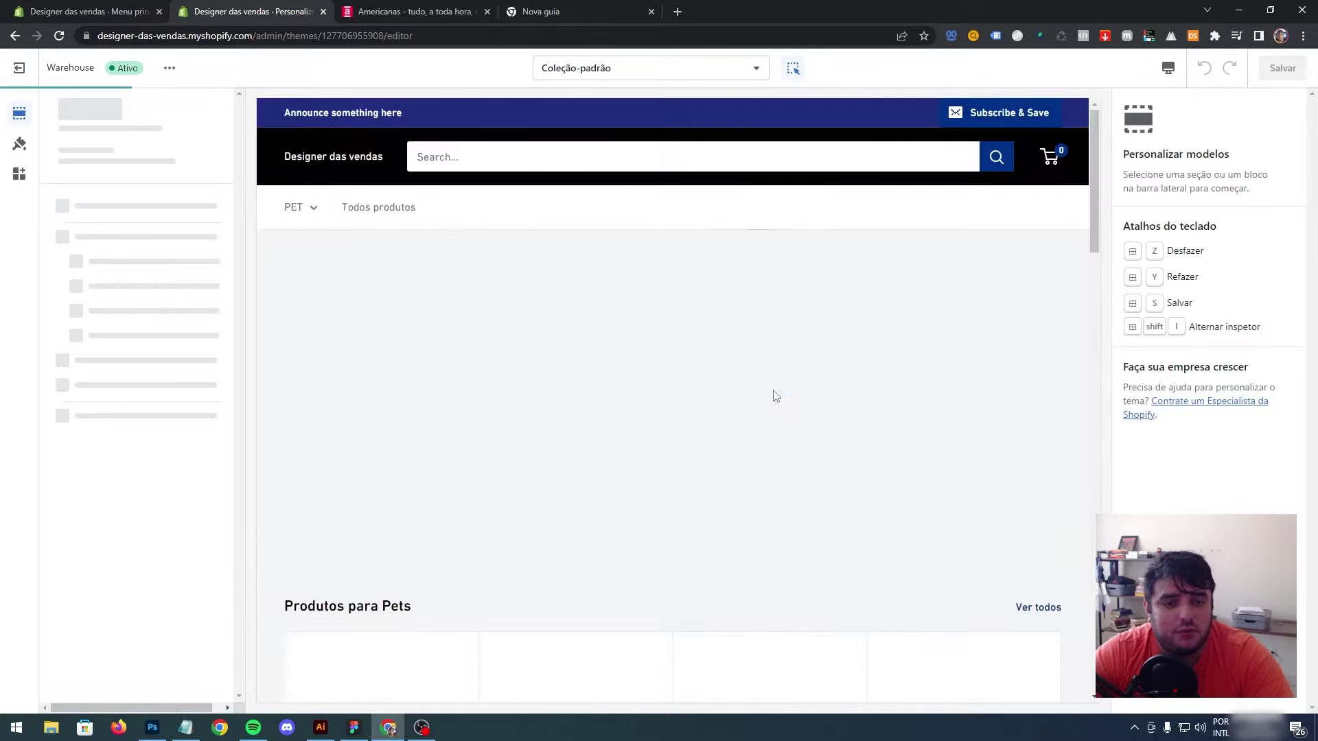
{"action": "scroll", "coordinate": [774, 396], "scroll_direction": "down", "scroll_amount": 3}
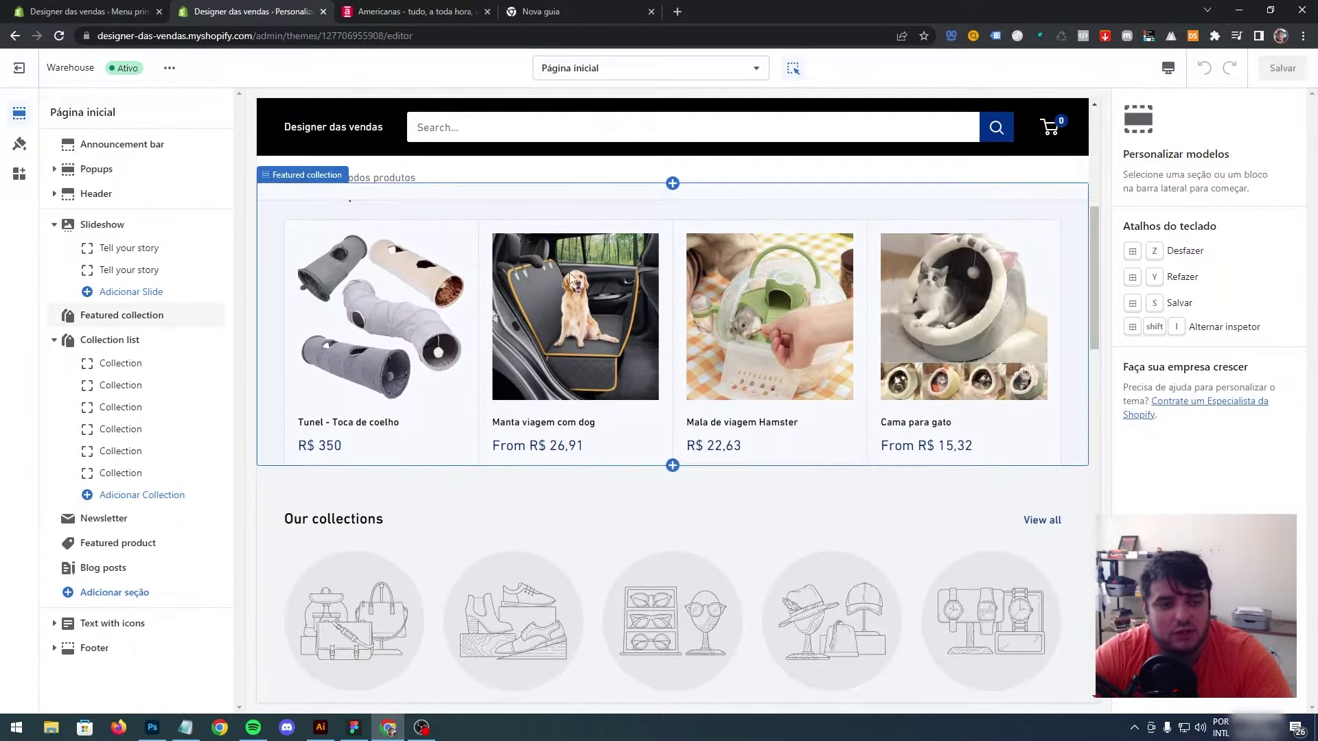
{"action": "scroll", "coordinate": [955, 361], "scroll_direction": "up", "scroll_amount": 3}
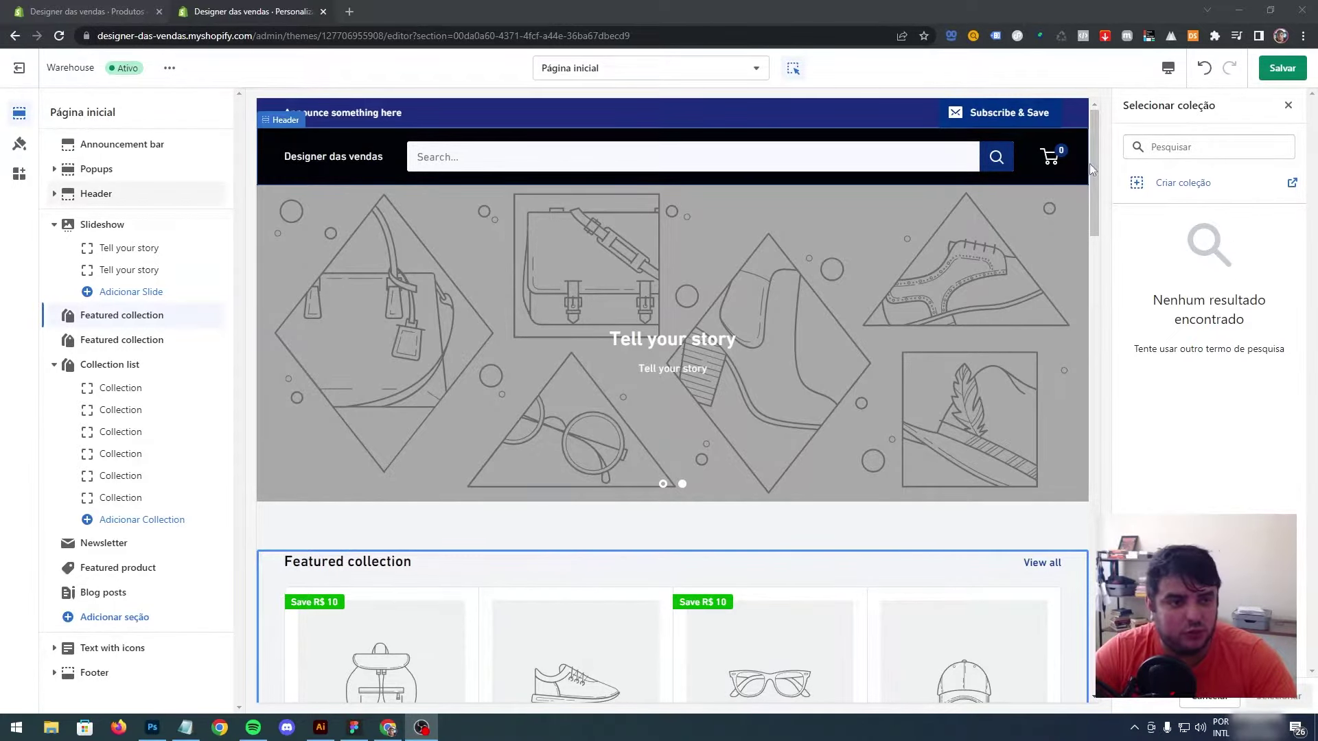
Step: Examine the home page preview from the slideshow down through the Featured collection and Produtos para Pets sections
{"action": "mouse_move", "coordinate": [1094, 141]}
{"action": "left_mouse_down"}
{"action": "mouse_move", "coordinate": [1098, 204]}
{"action": "mouse_move", "coordinate": [1102, 140]}
{"action": "left_mouse_up"}
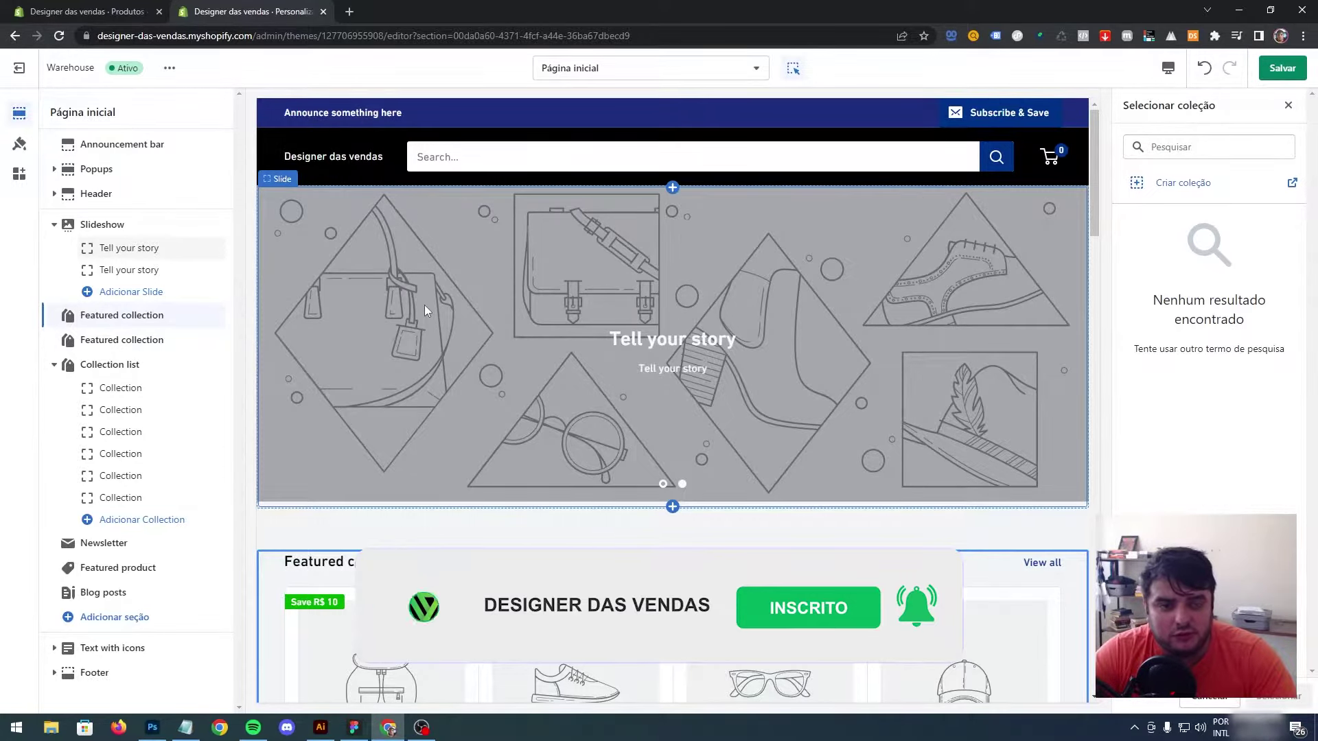
{"action": "left_click_drag", "start_coordinate": [1093, 134], "coordinate": [480, 206]}
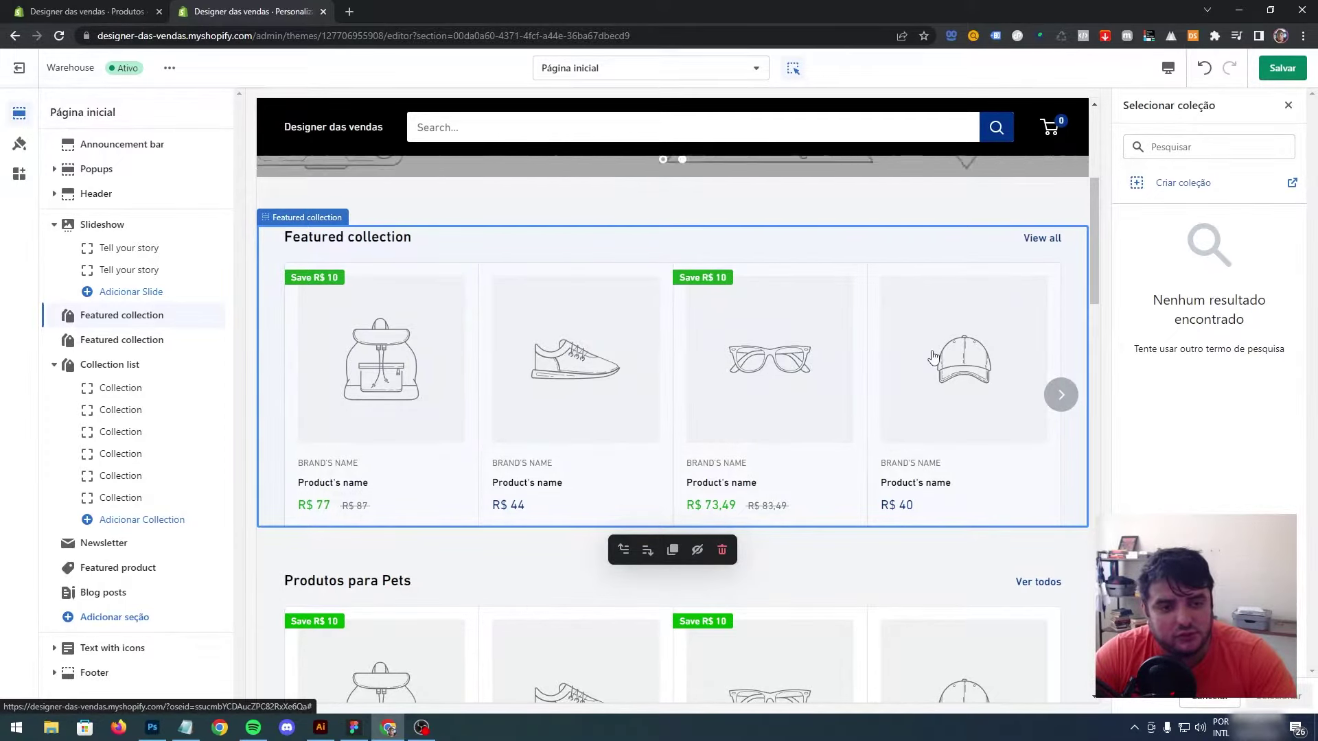
{"action": "scroll", "coordinate": [1090, 247], "scroll_direction": "down", "scroll_amount": 14}
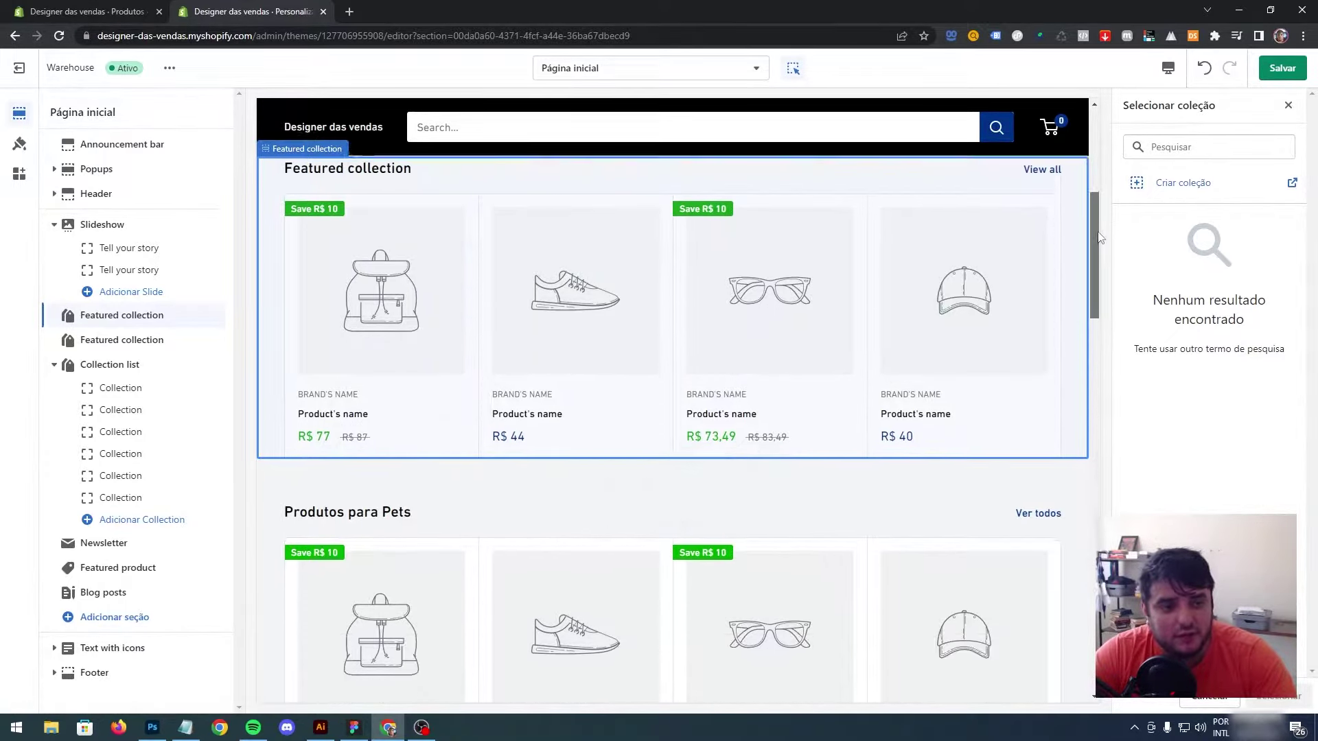
{"action": "scroll", "coordinate": [1094, 376], "scroll_direction": "up", "scroll_amount": 3}
{"action": "scroll", "coordinate": [1094, 376], "scroll_direction": "up", "scroll_amount": 5}
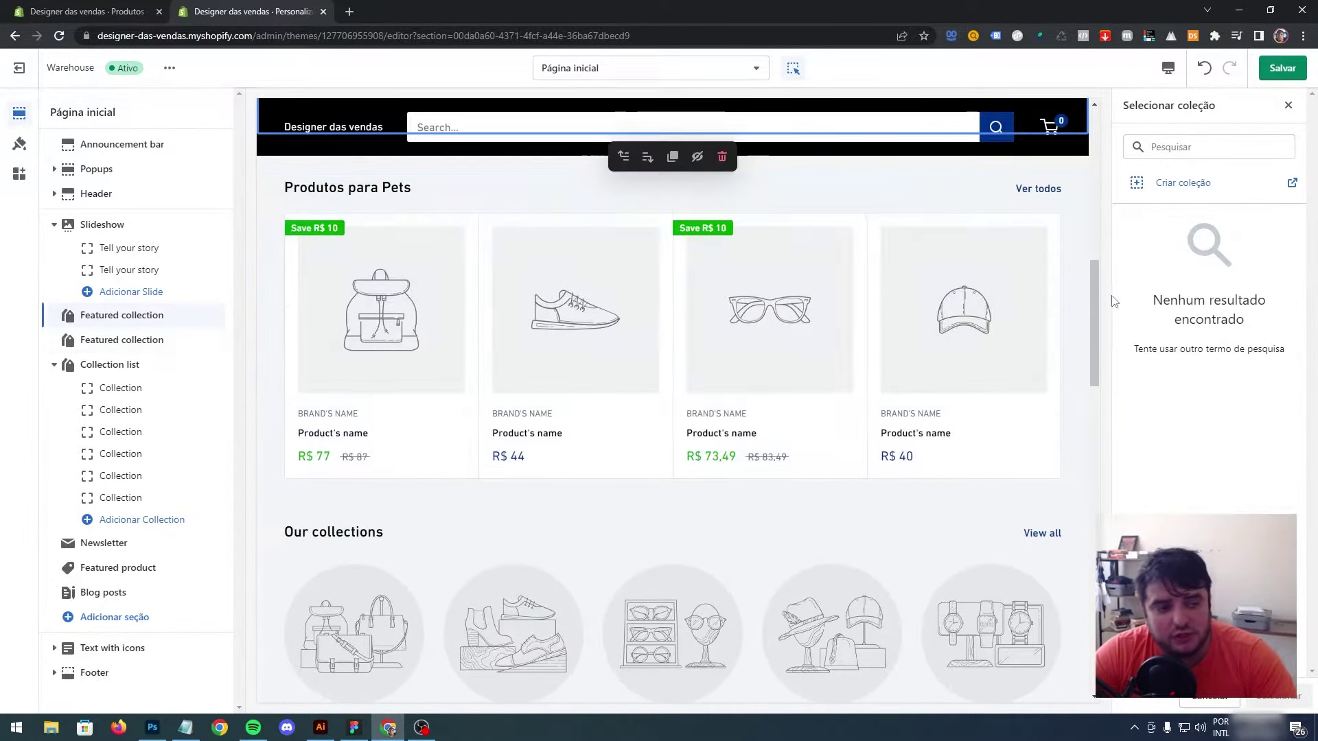
{"action": "left_click_drag", "start_coordinate": [1098, 292], "coordinate": [1089, 196]}
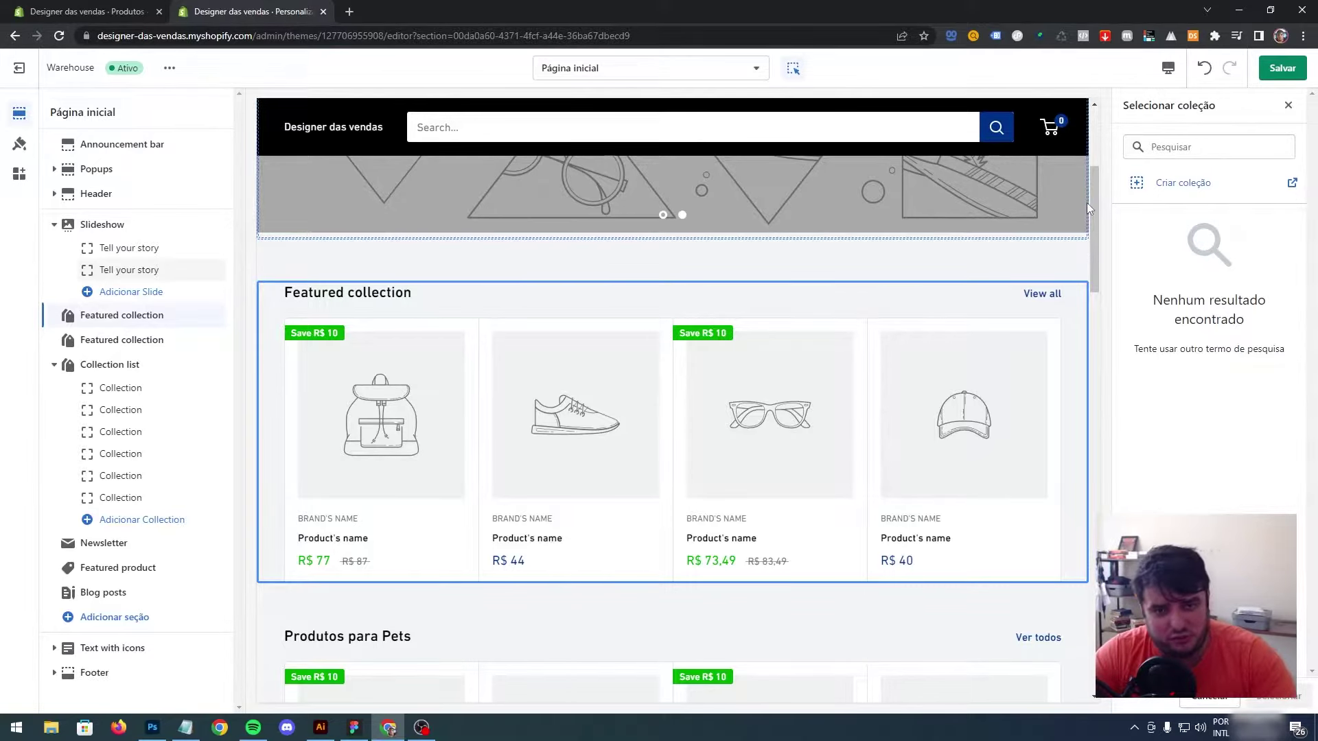
{"action": "left_click_drag", "start_coordinate": [1093, 192], "coordinate": [1098, 131]}
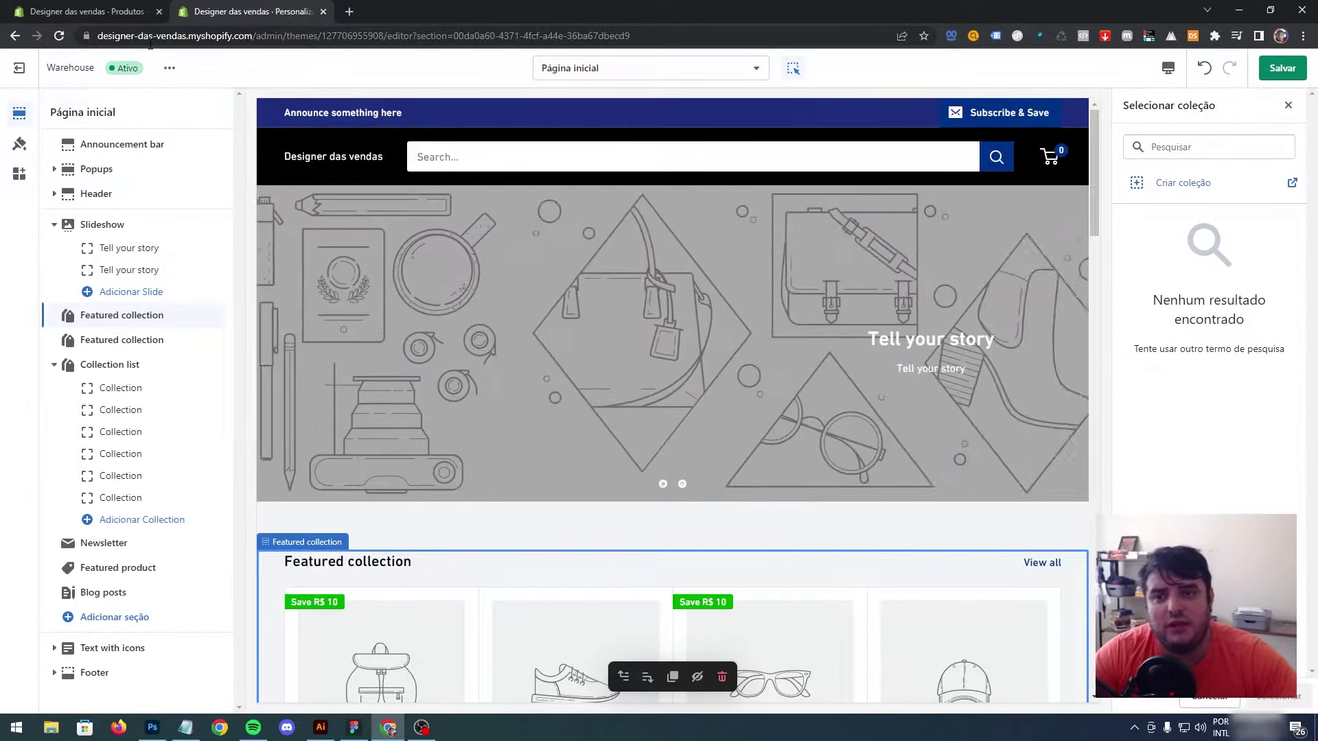
Step: Open americanas.com.br in a new browser tab, inspect its department menus such as eletrodomésticos, and return to the theme editor
{"action": "left_click", "coordinate": [34, 6]}
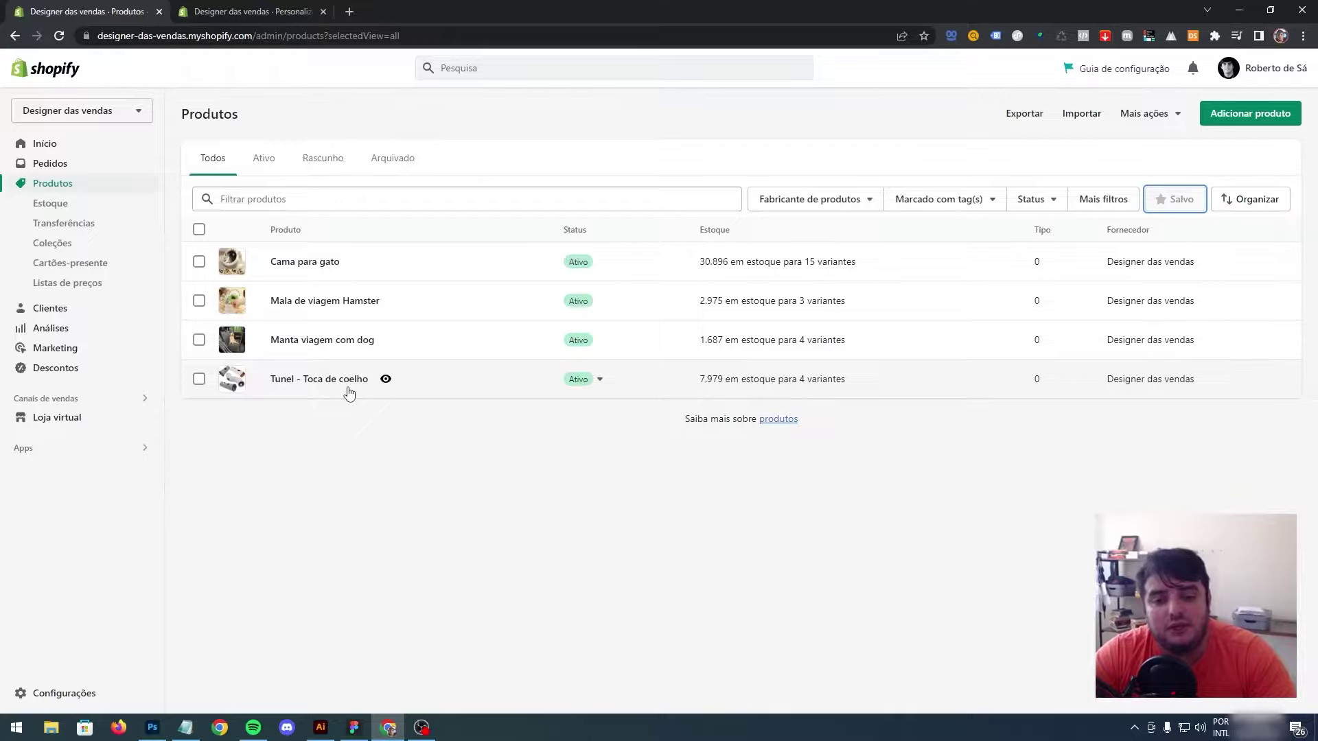
{"action": "left_click", "coordinate": [349, 11]}
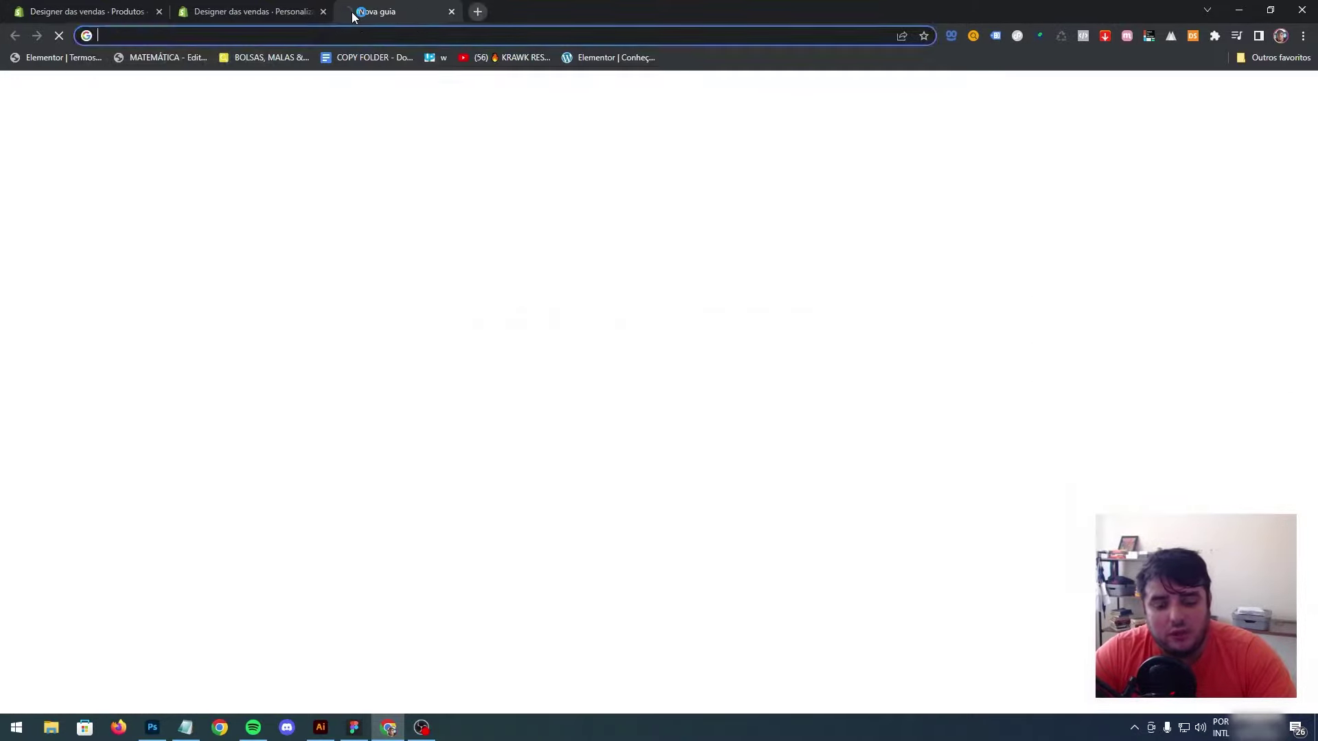
{"action": "type", "text": "americanas.com.br"}
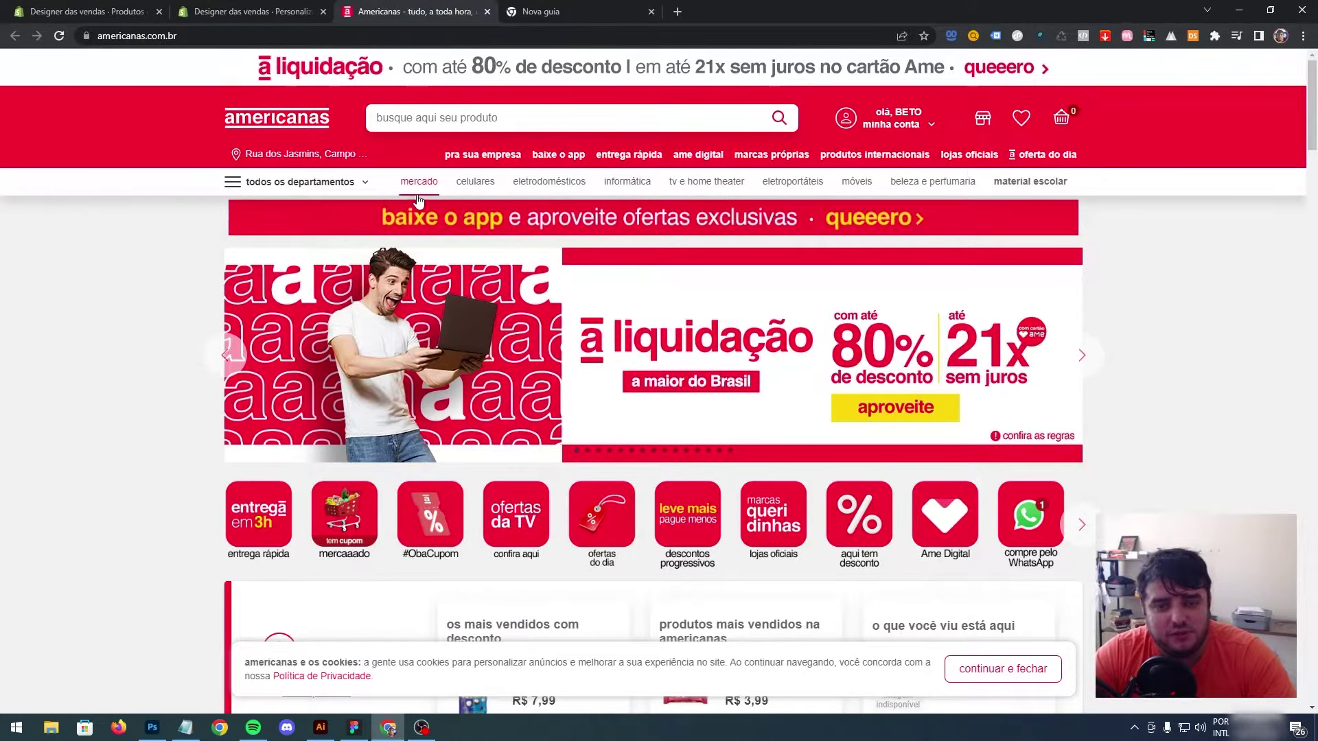
{"action": "mouse_move", "coordinate": [542, 187]}
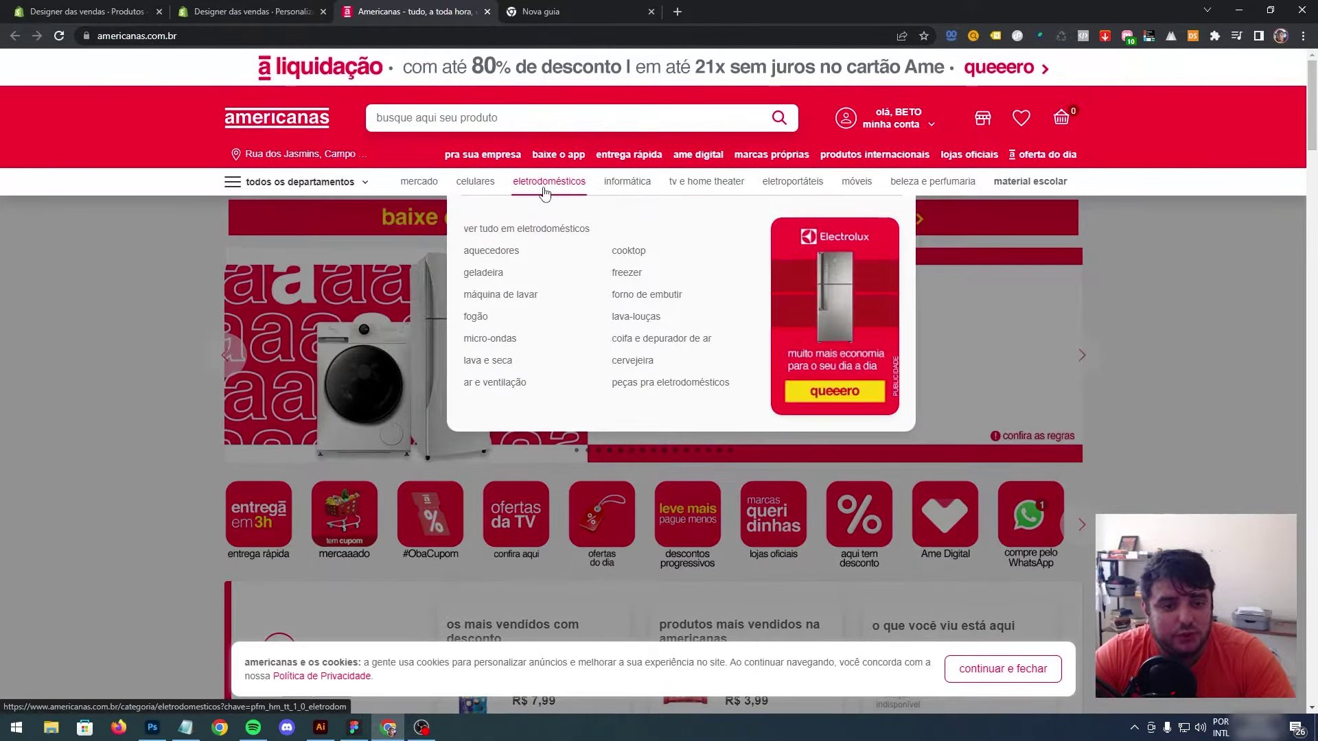
{"action": "mouse_move", "coordinate": [614, 194]}
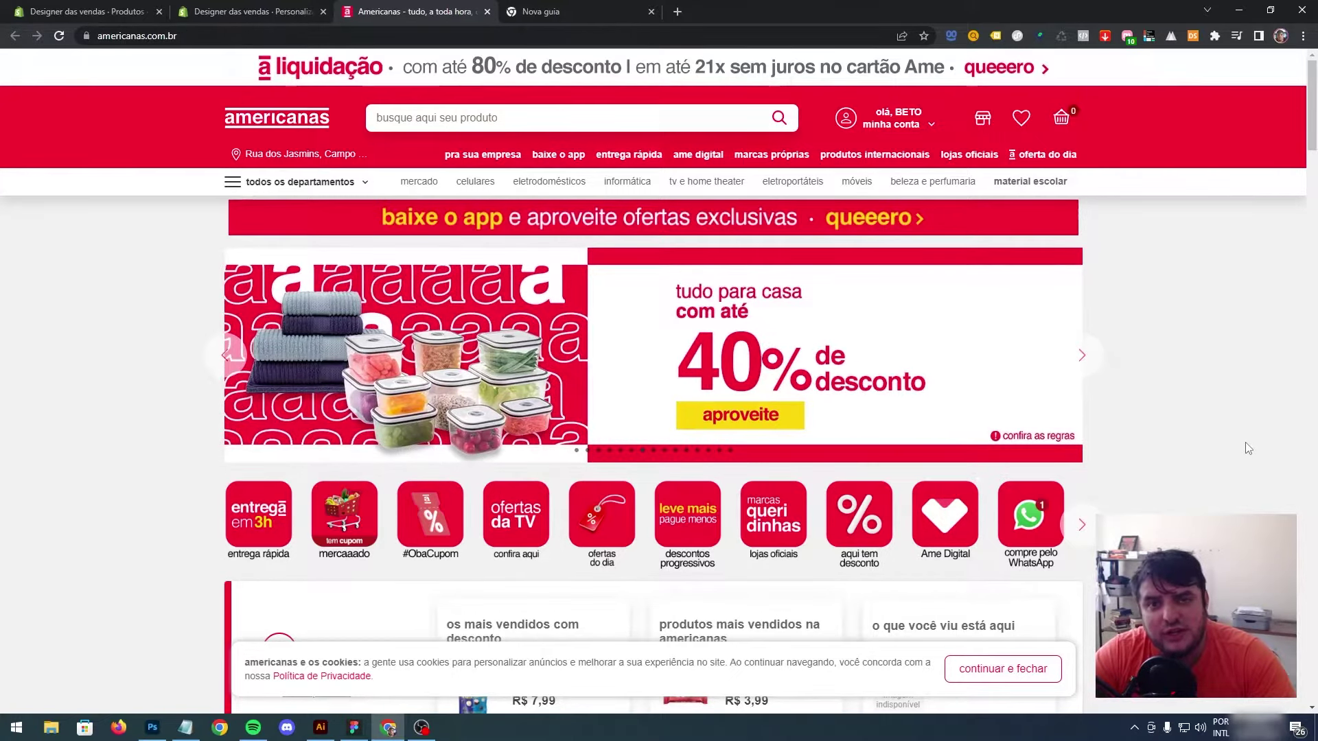
{"action": "left_click", "coordinate": [254, 11]}
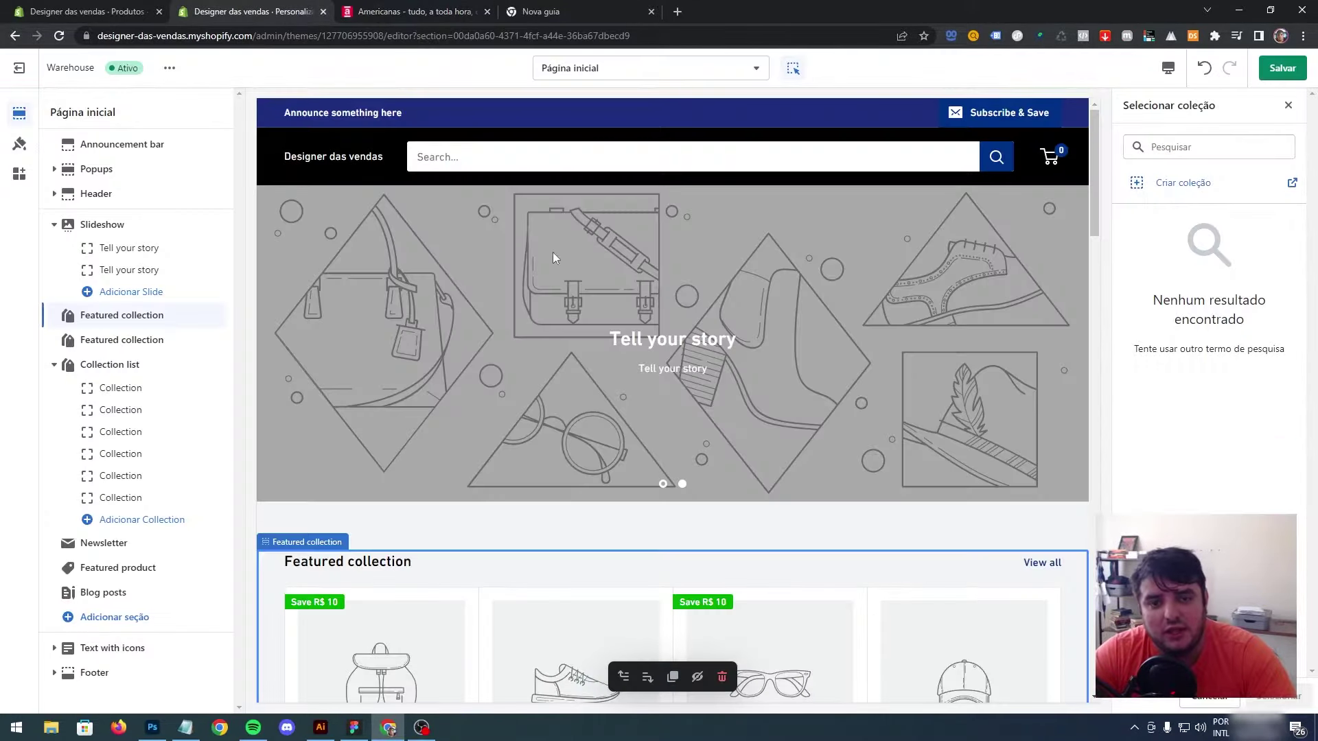
Step: Start a new product collection in the Shopify admin and title it "Gatos"
{"action": "left_click", "coordinate": [141, 12]}
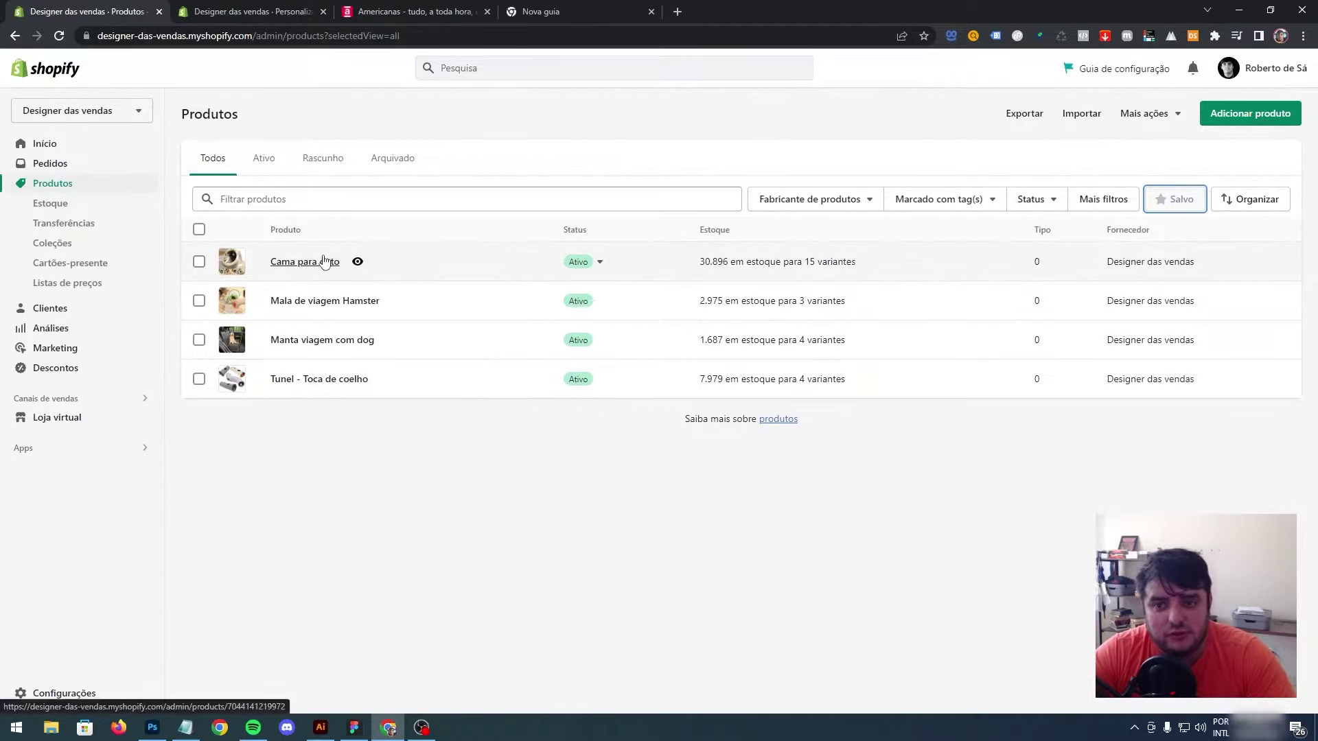
{"action": "left_click", "coordinate": [48, 245]}
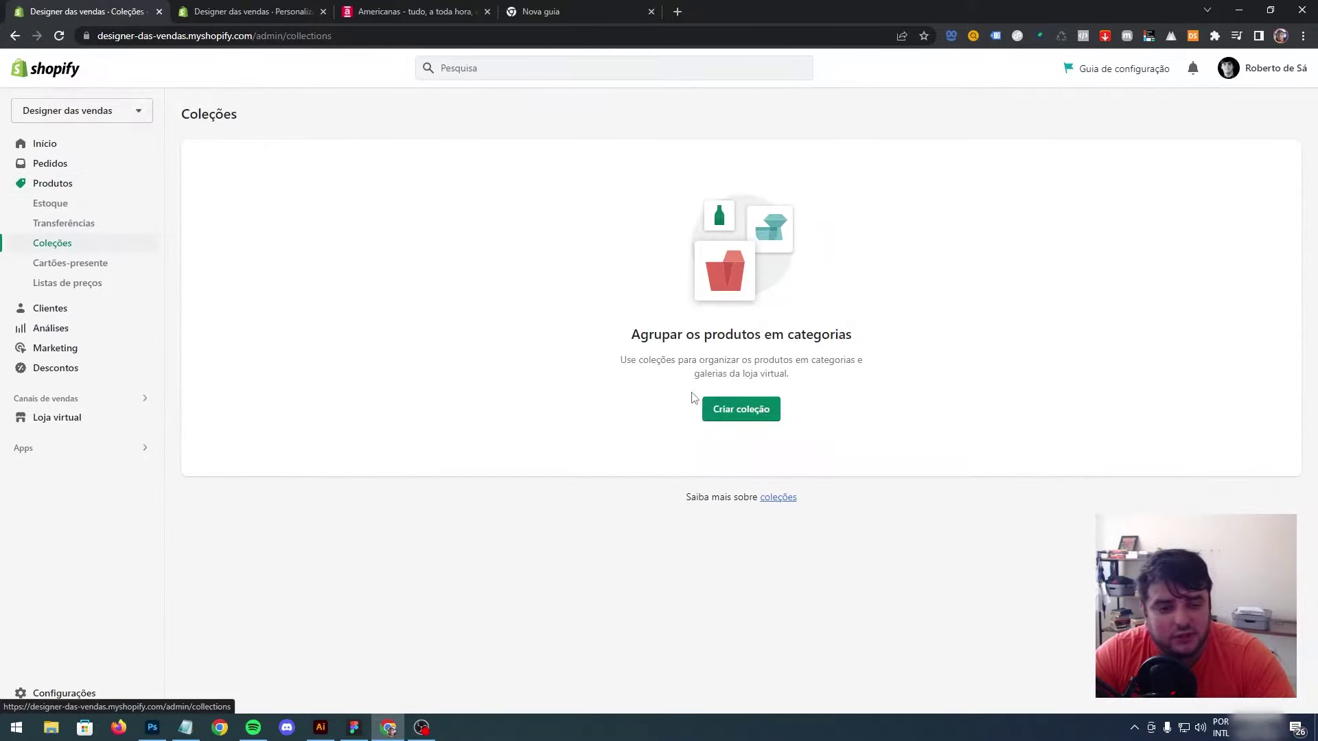
{"action": "left_click", "coordinate": [726, 410]}
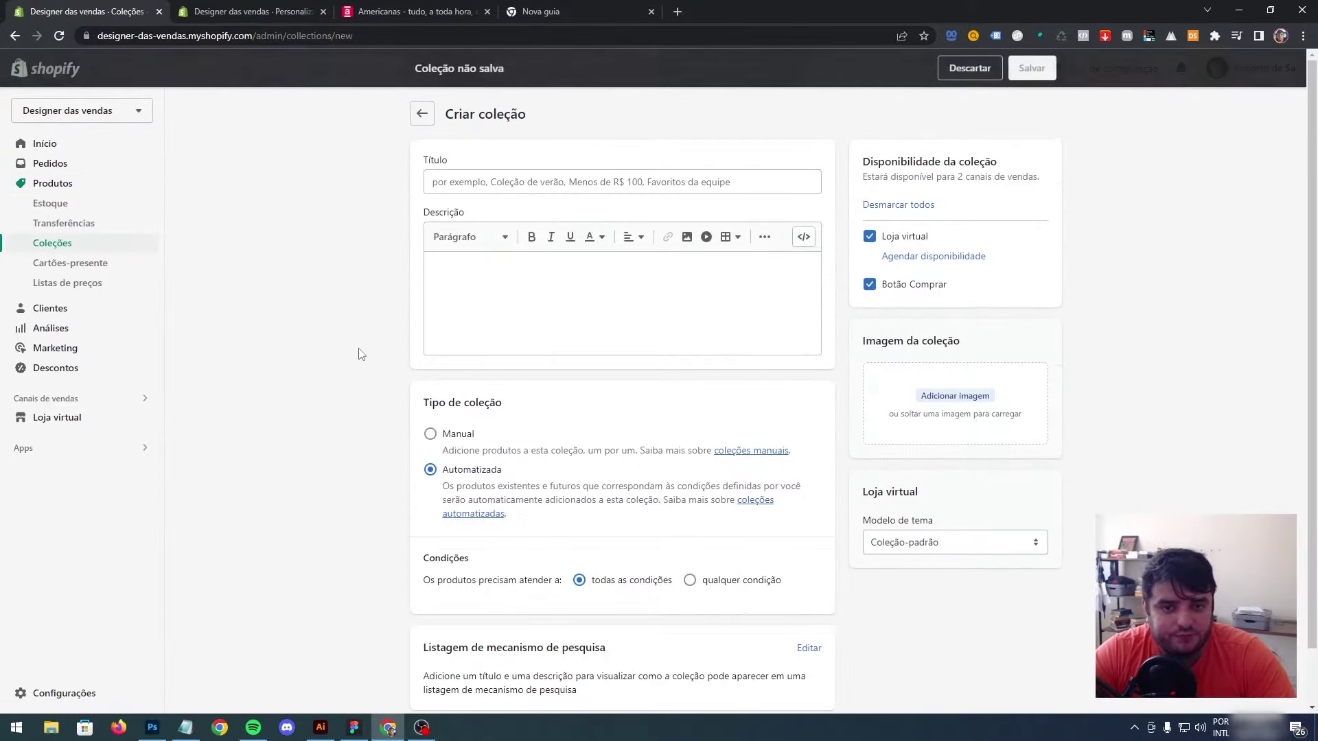
{"action": "left_click", "coordinate": [488, 184]}
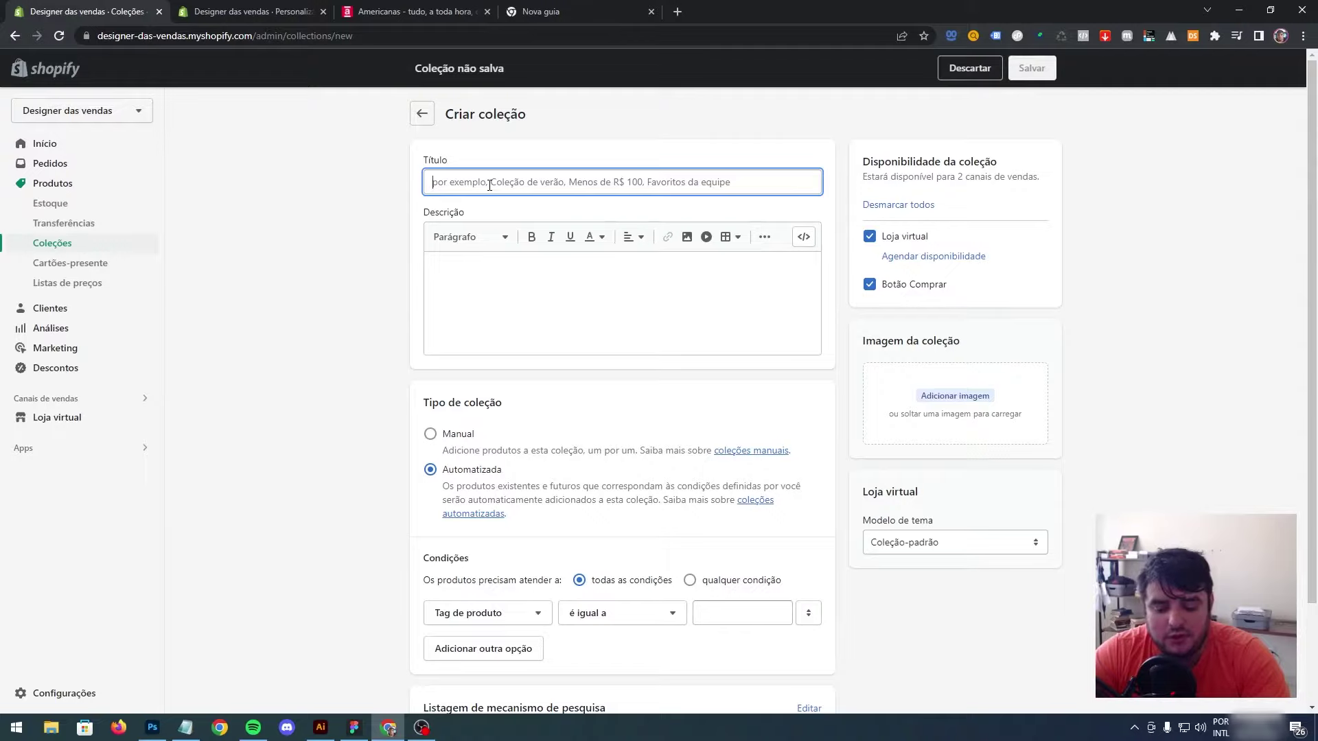
{"action": "type", "text": "Gatos"}
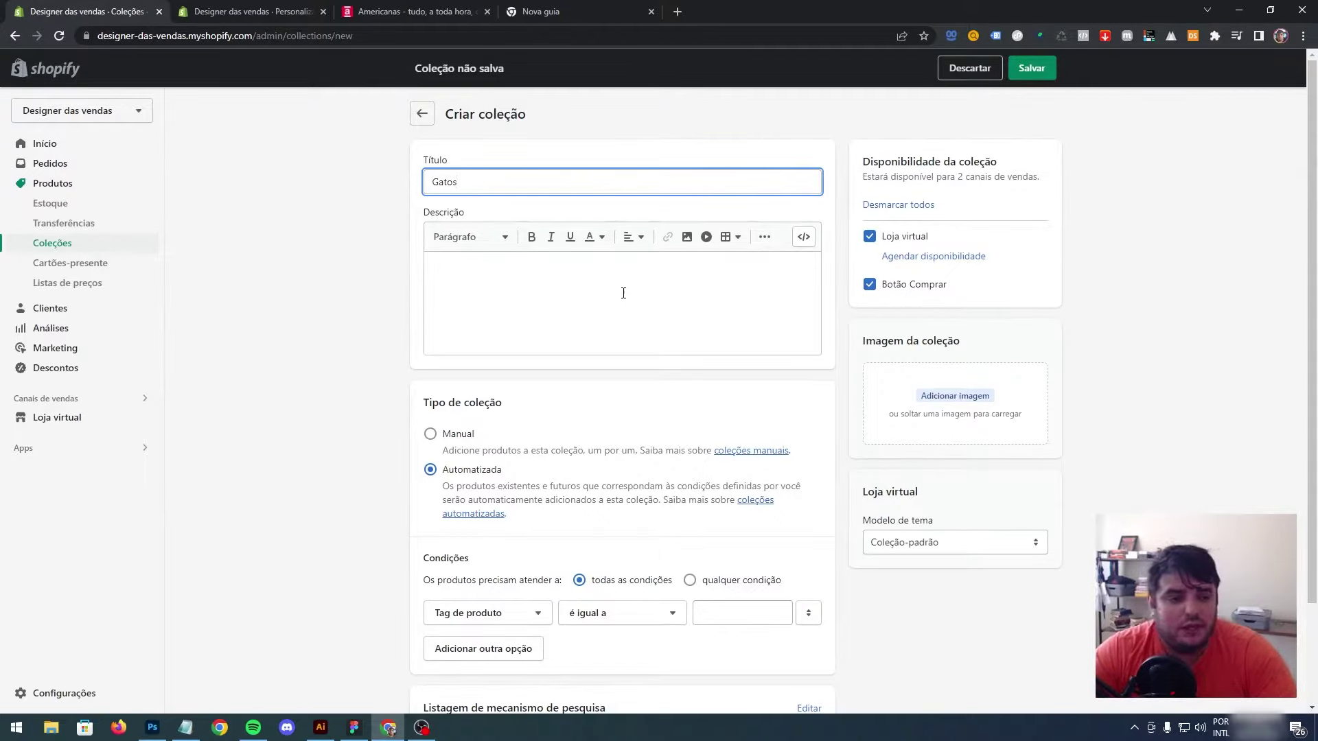
Step: Compare the Manual and Automatizada collection types and try an automated condition requiring the product tag to equal "Gatos"
{"action": "left_click", "coordinate": [445, 435]}
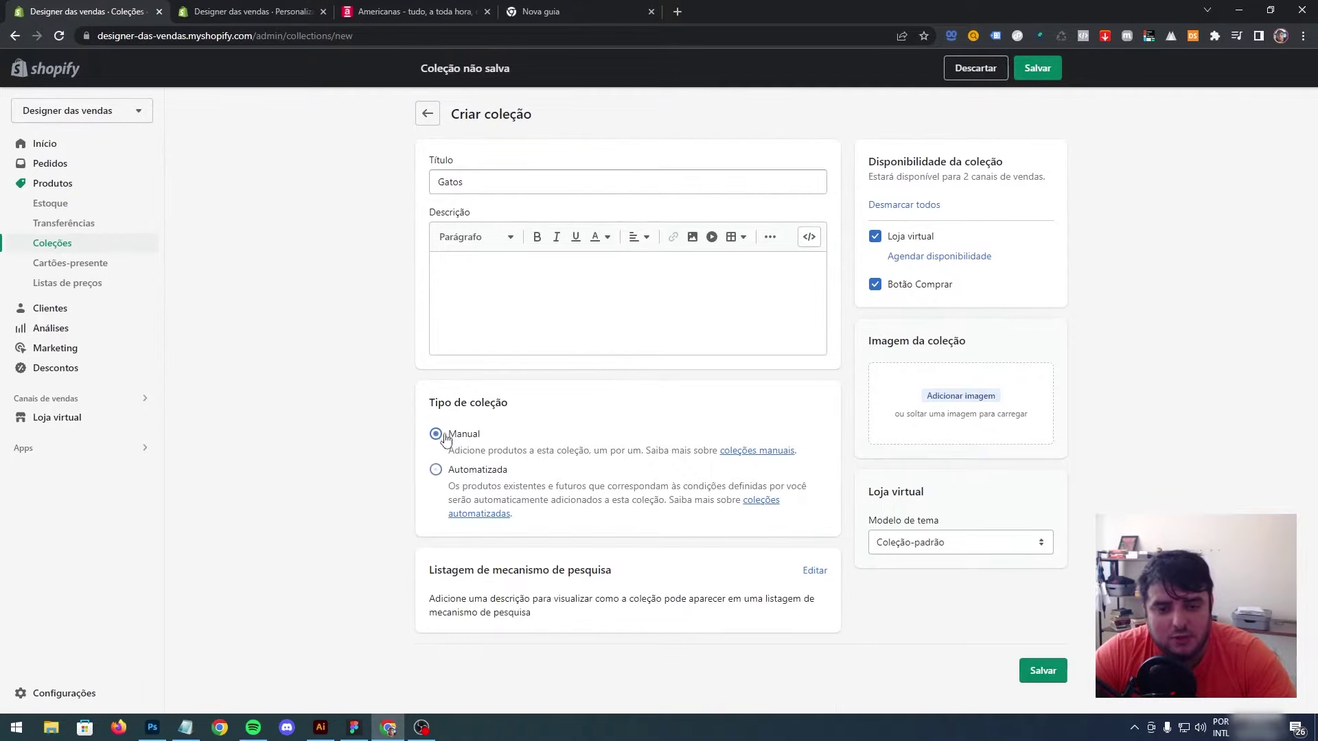
{"action": "left_click", "coordinate": [455, 470]}
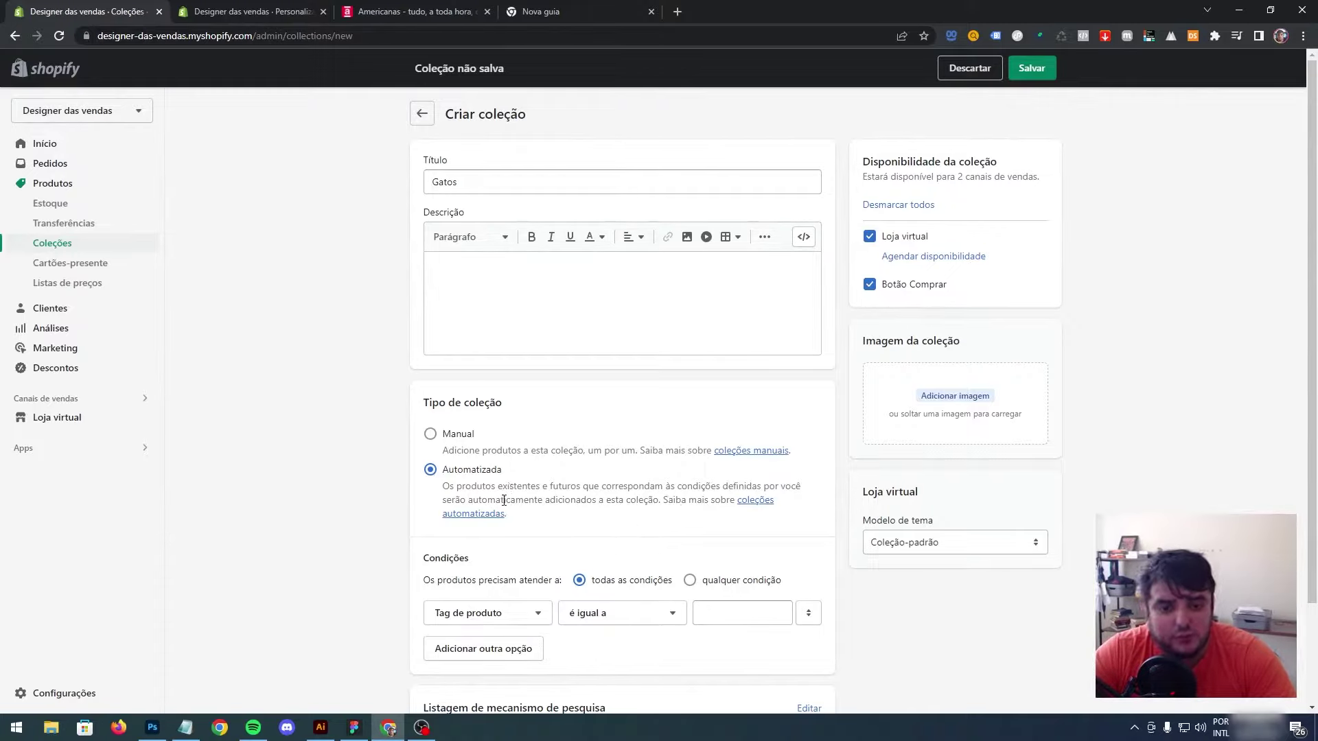
{"action": "left_click", "coordinate": [433, 437]}
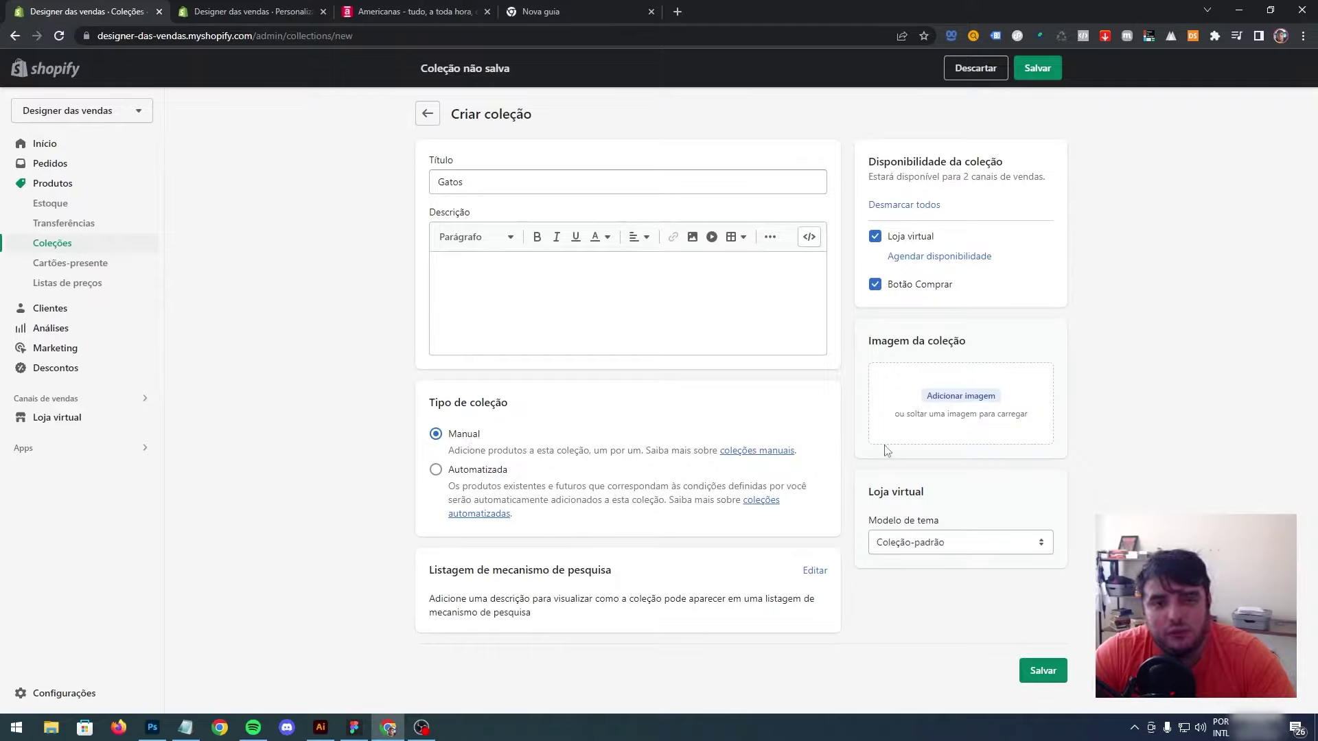
{"action": "left_click", "coordinate": [483, 471]}
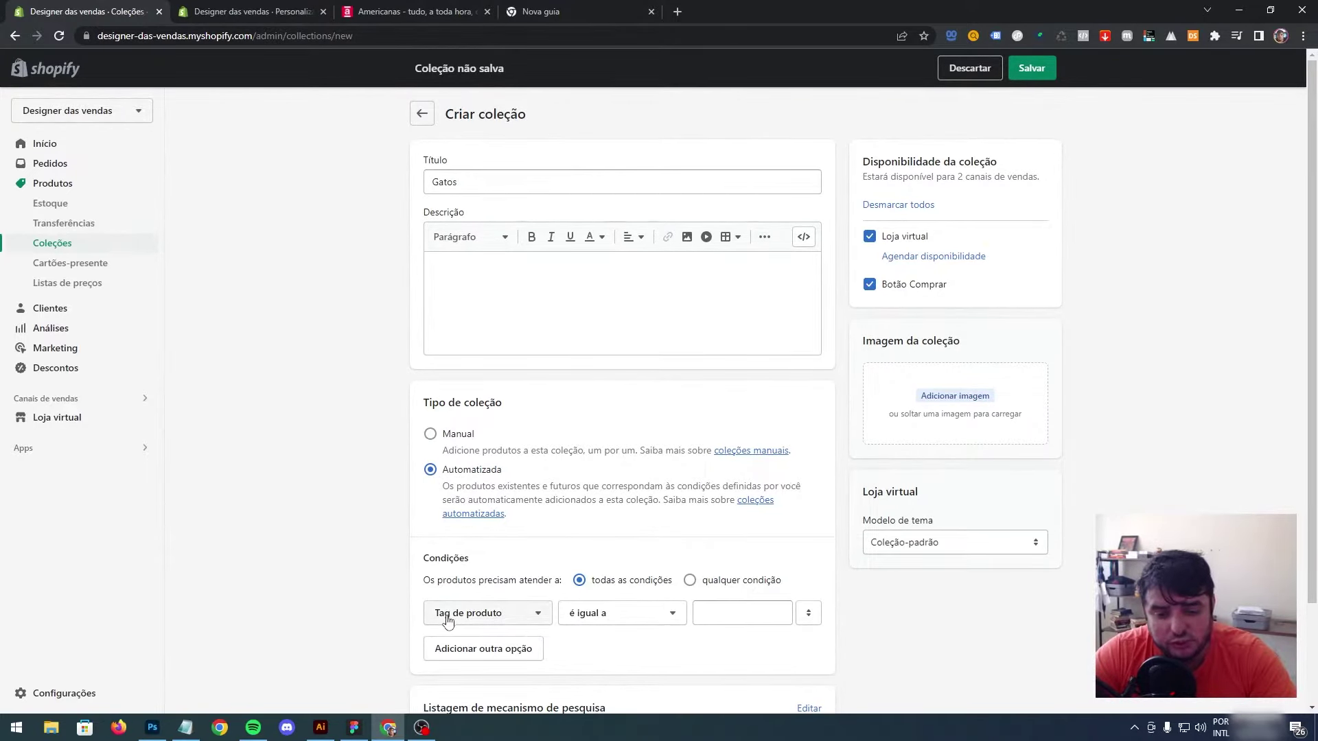
{"action": "left_click", "coordinate": [717, 613]}
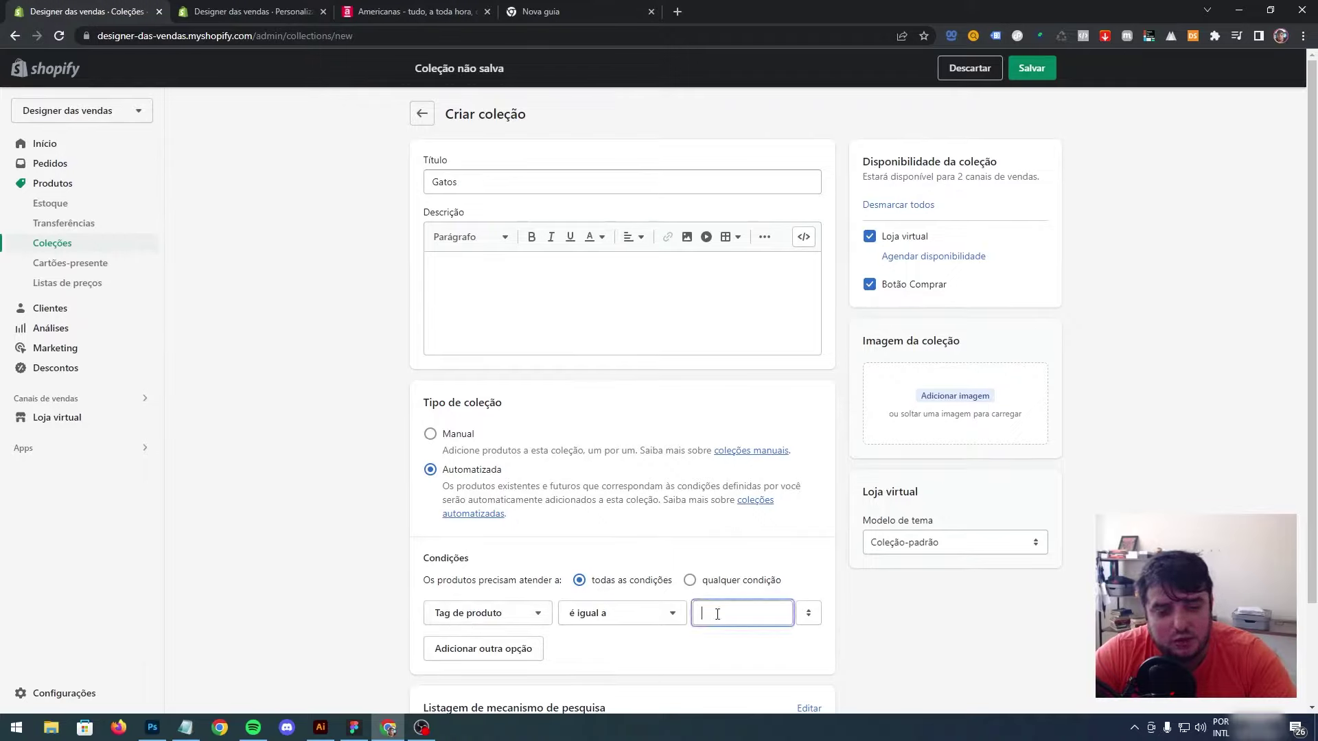
{"action": "type", "text": "Gato"}
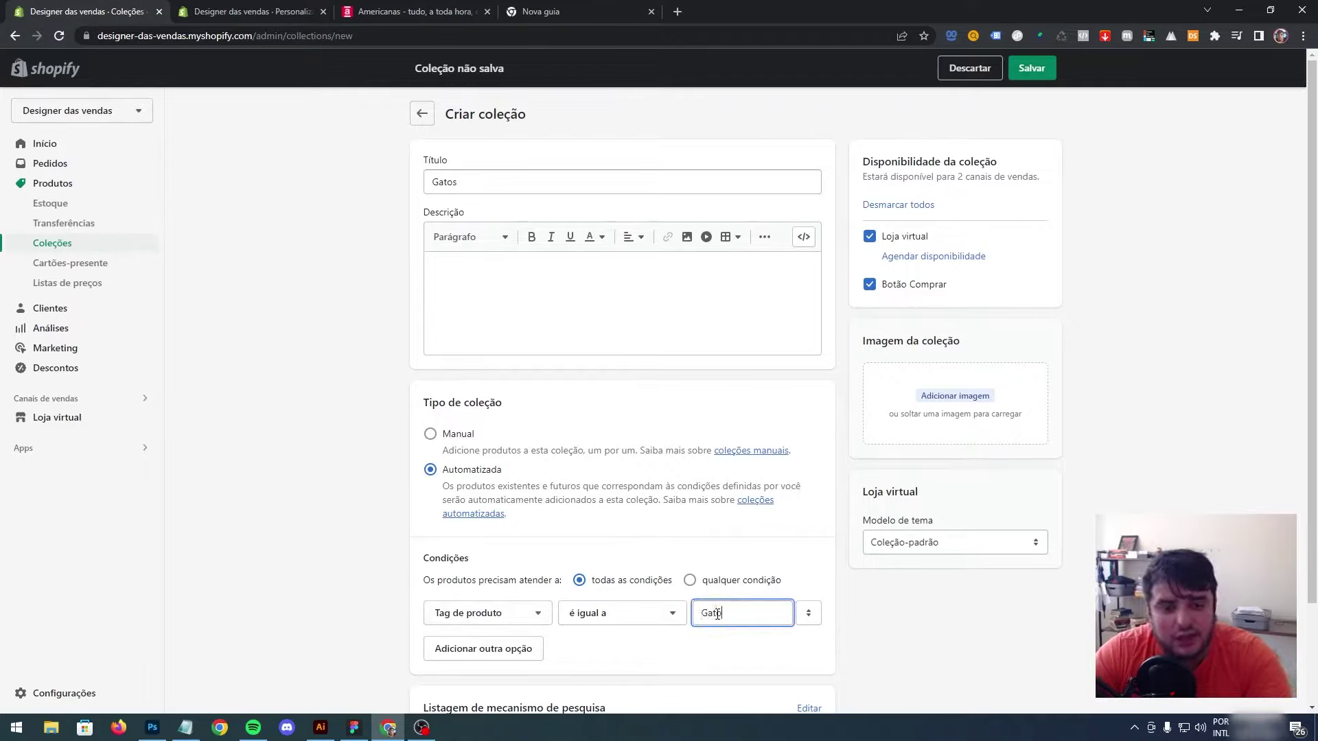
{"action": "type", "text": "s"}
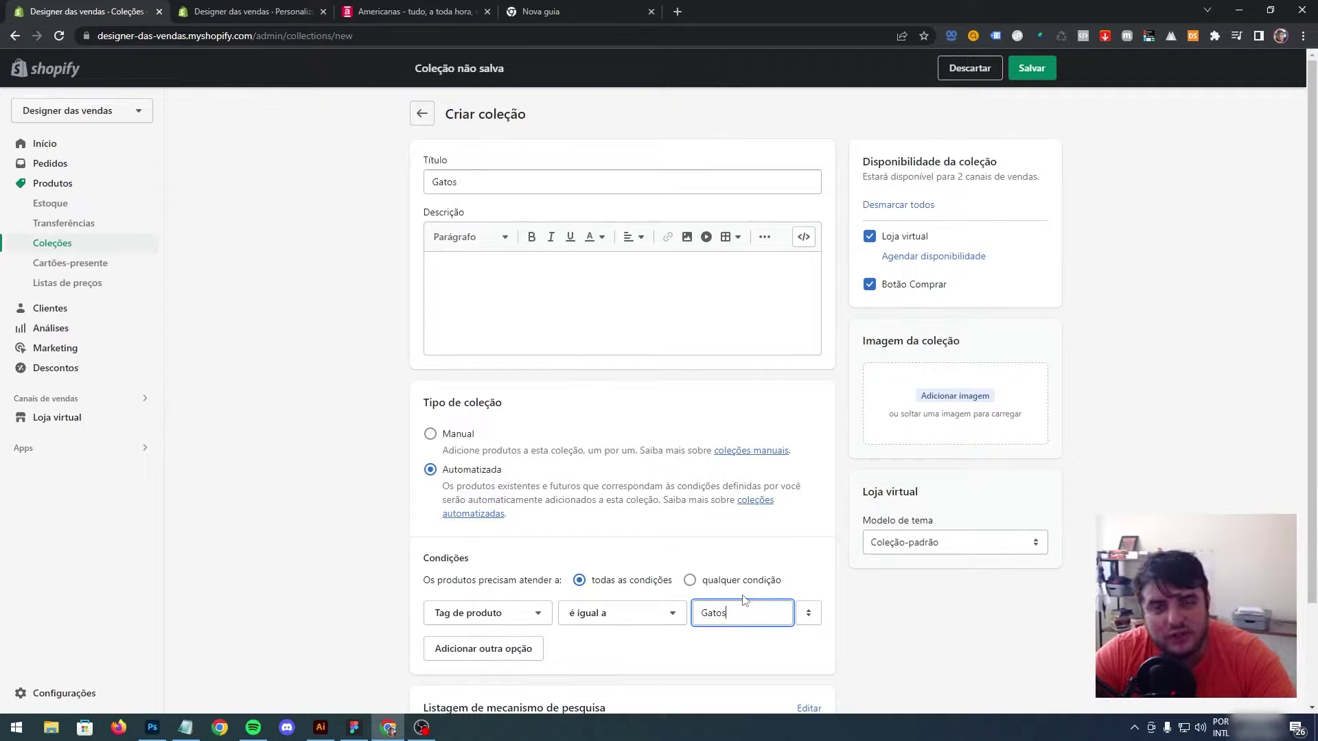
{"action": "left_click_drag", "start_coordinate": [746, 617], "coordinate": [670, 617]}
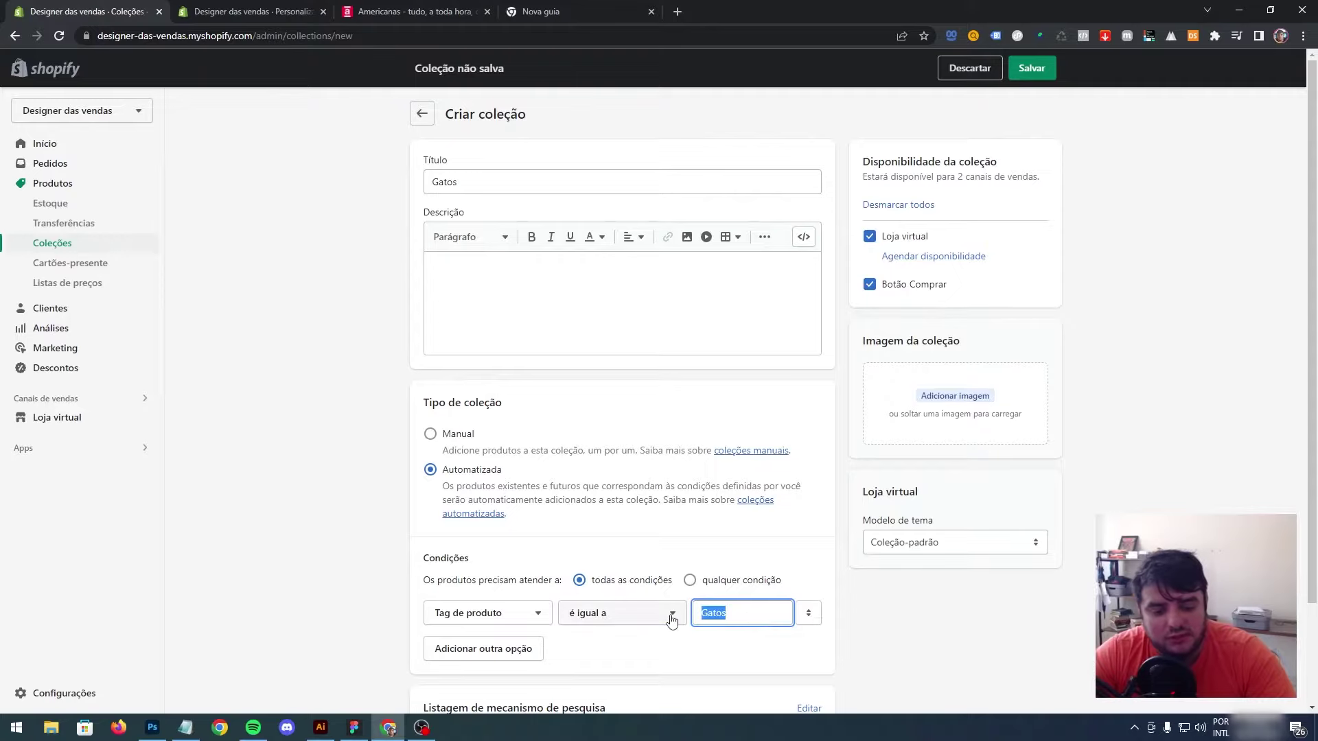
{"action": "key", "text": "BackSpace"}
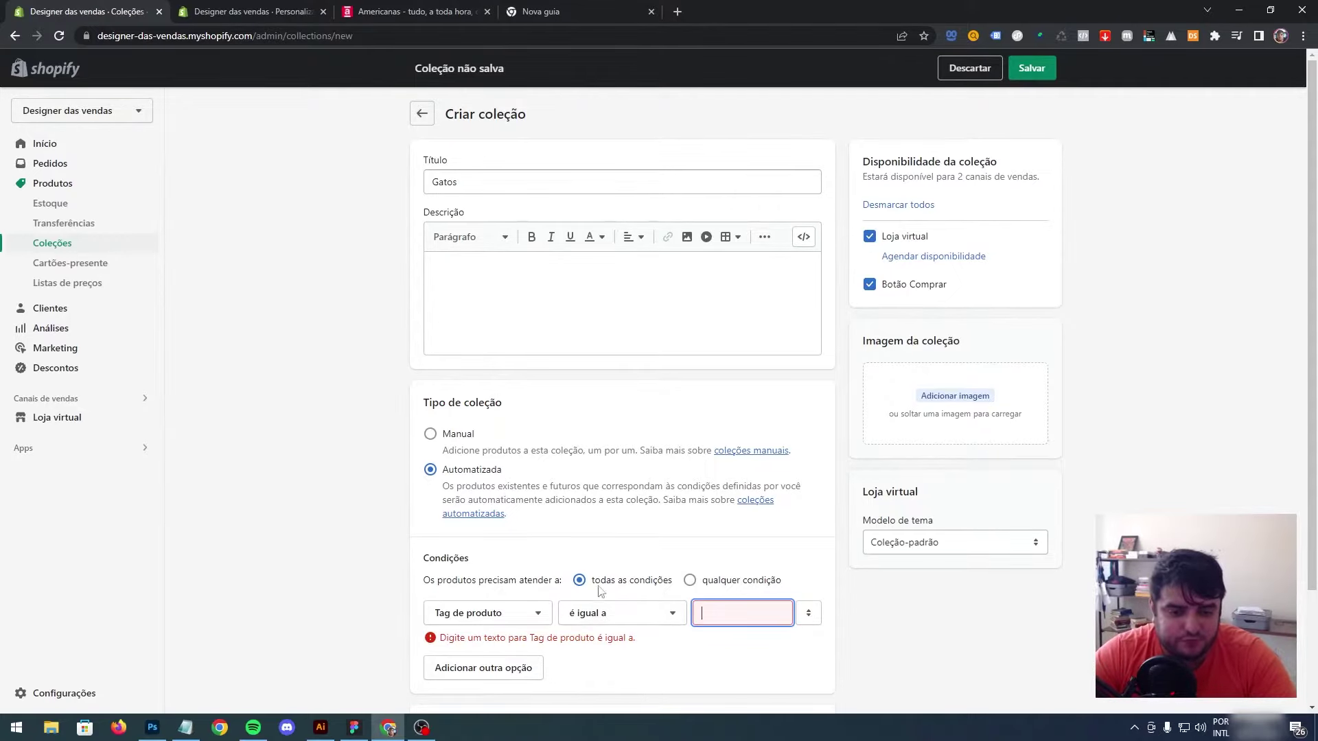
Step: Make the Gatos collection manual, describe it as "Tudo que você precisa para o seu gato." and save it with the Coleção-padrão template
{"action": "left_click", "coordinate": [431, 435]}
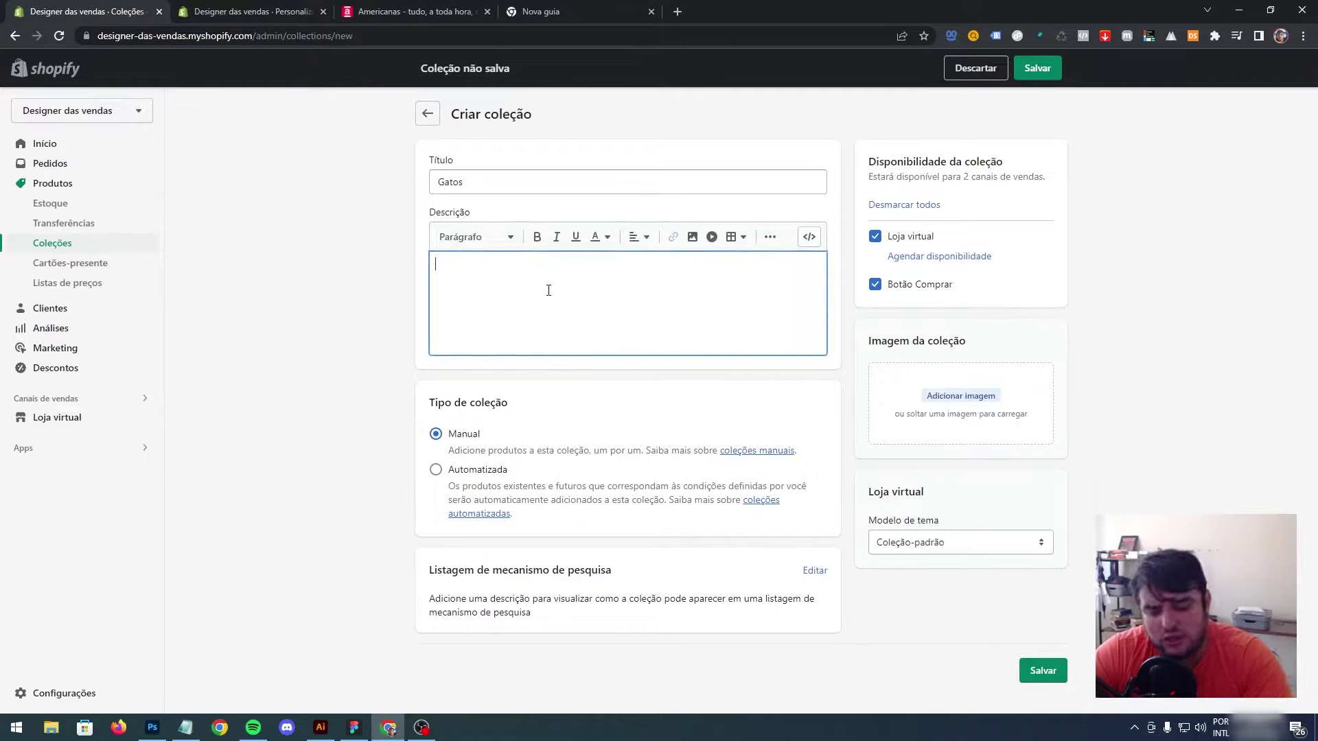
{"action": "type", "text": "E"}
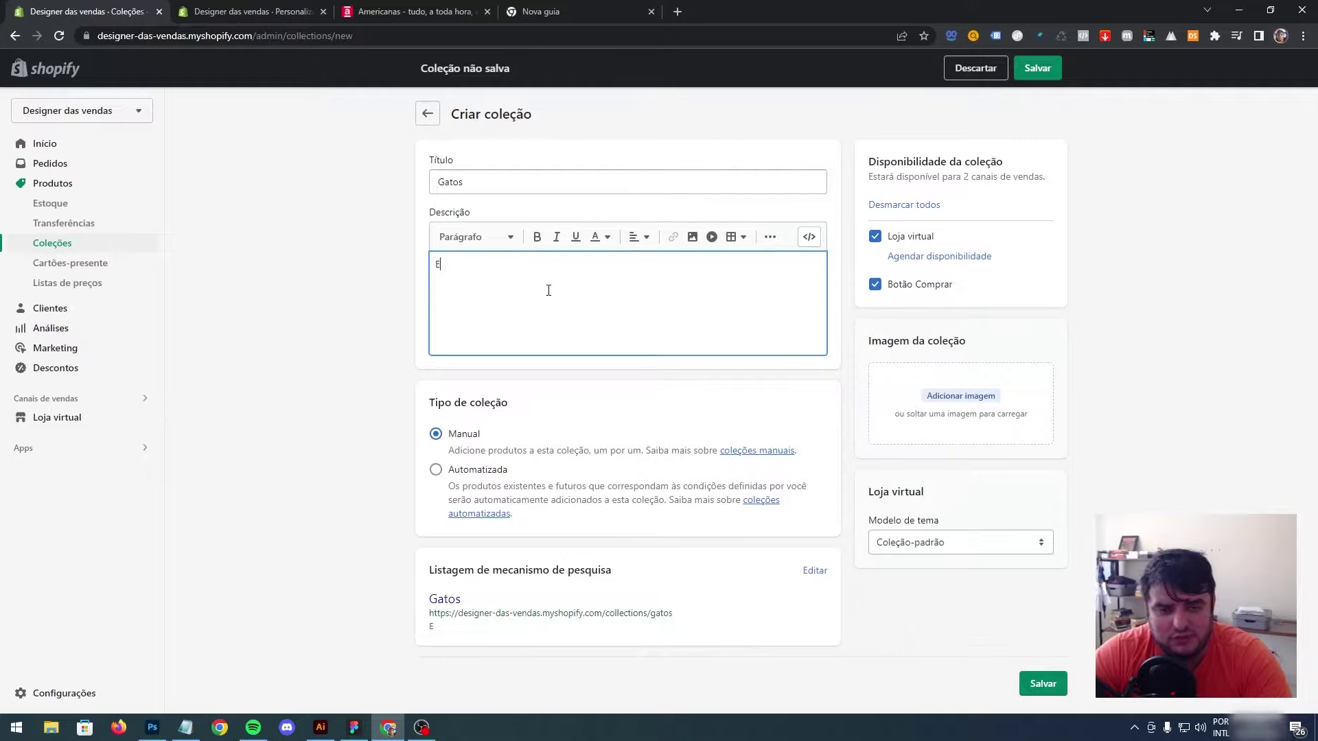
{"action": "type", "text": "ssa"}
{"action": "key", "text": "ctrl+a"}
{"action": "type", "text": "T"}
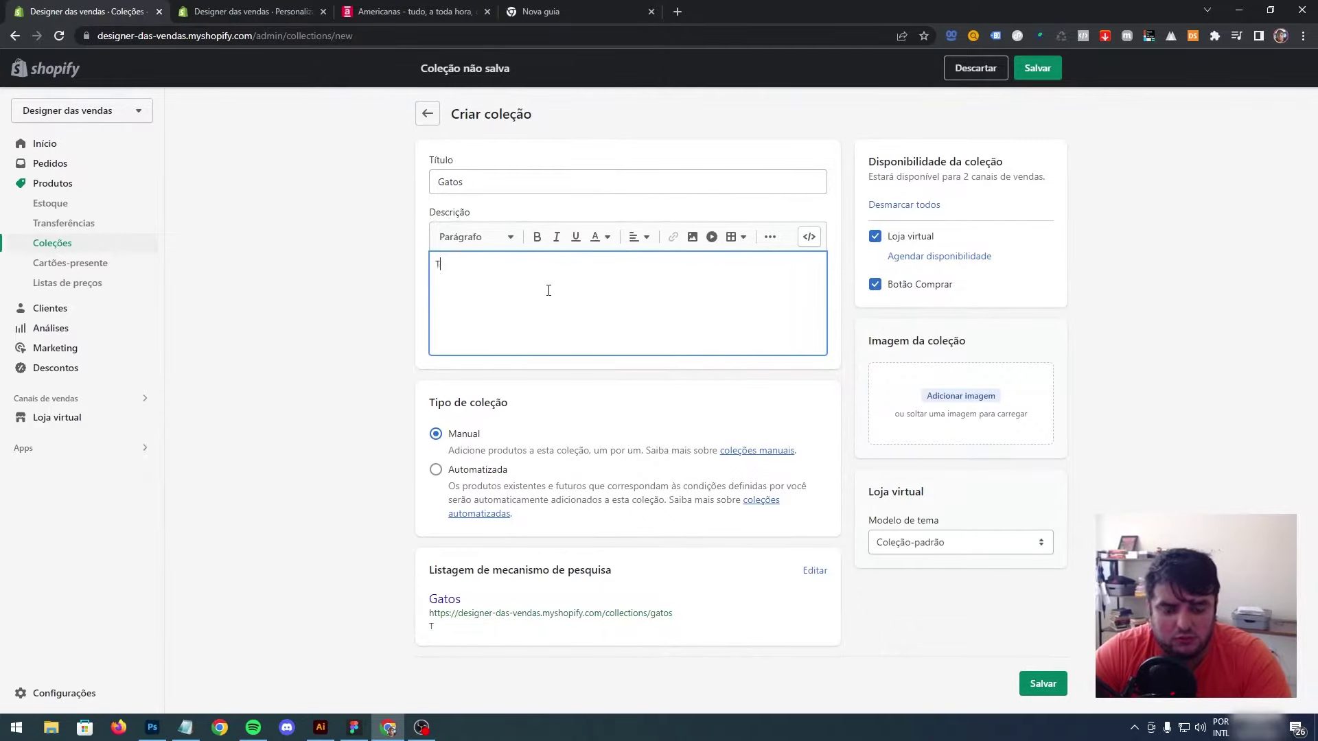
{"action": "type", "text": "udo que voc"}
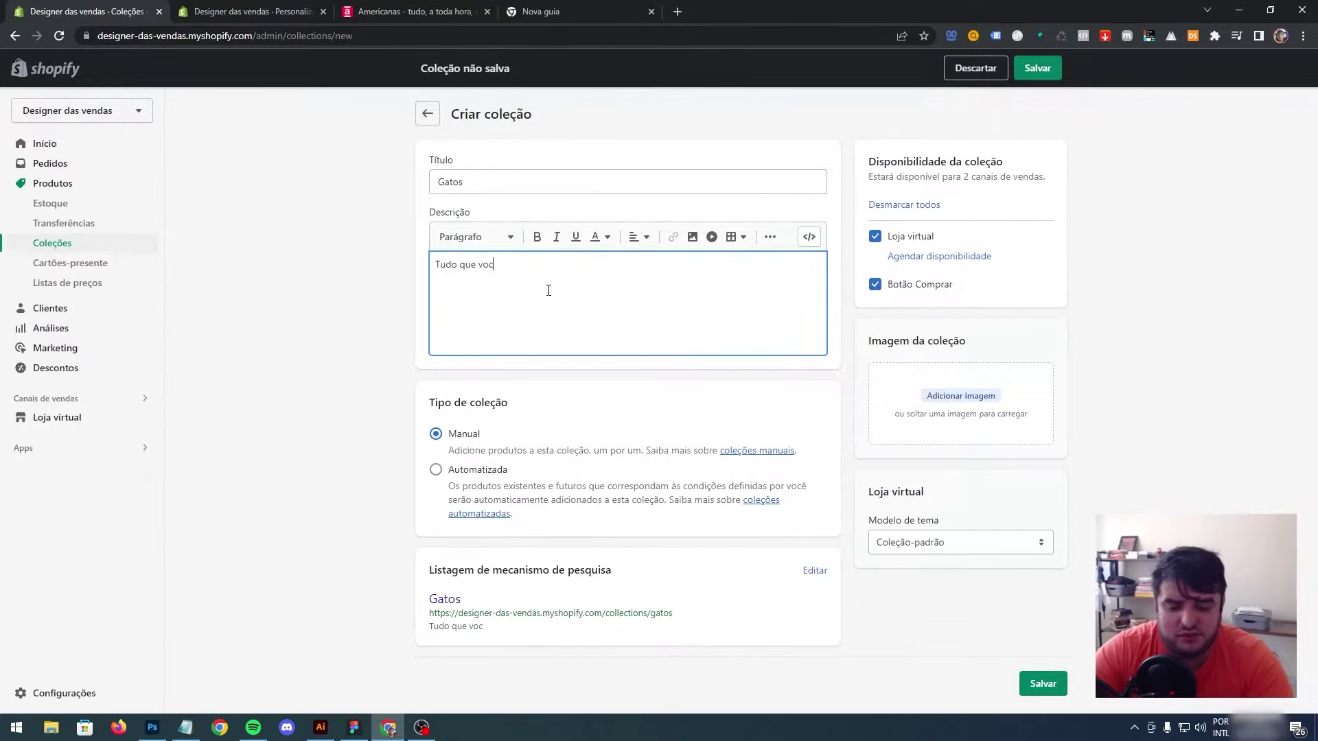
{"action": "type", "text": "ê precisa para o seu g"}
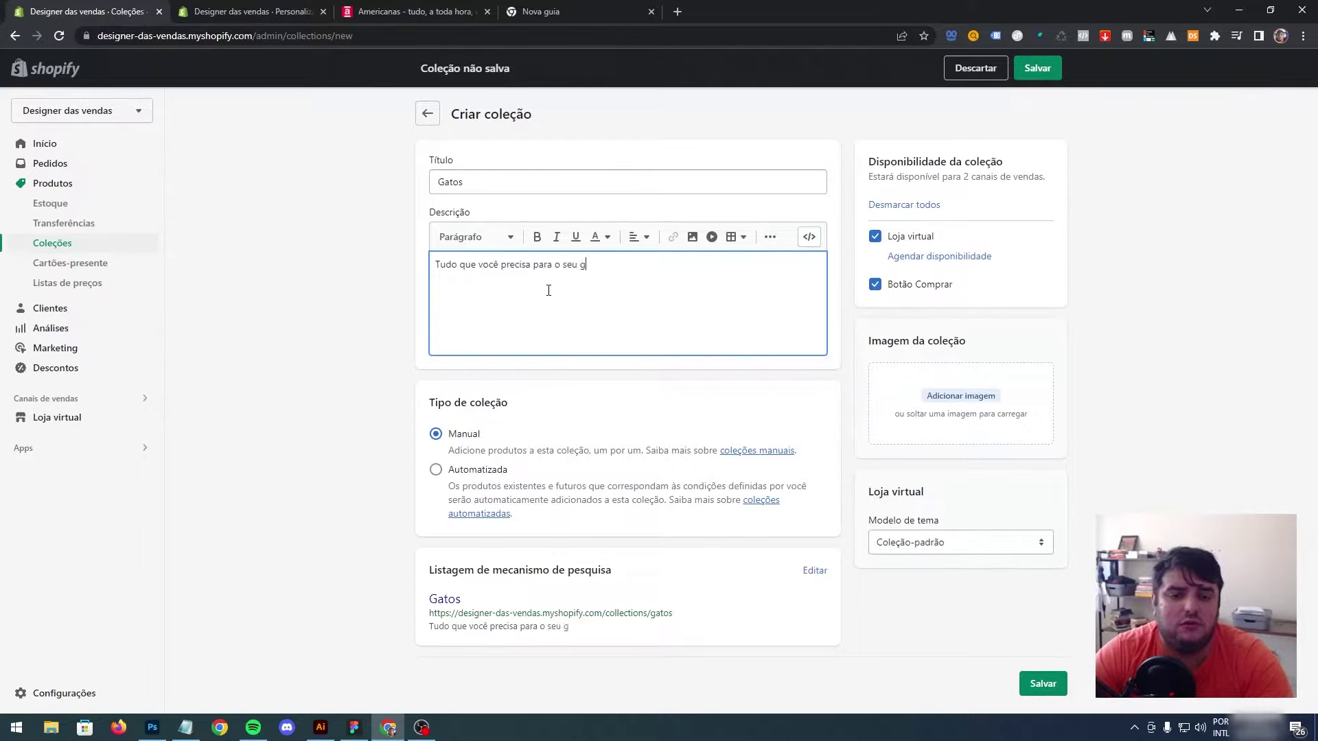
{"action": "type", "text": "."}
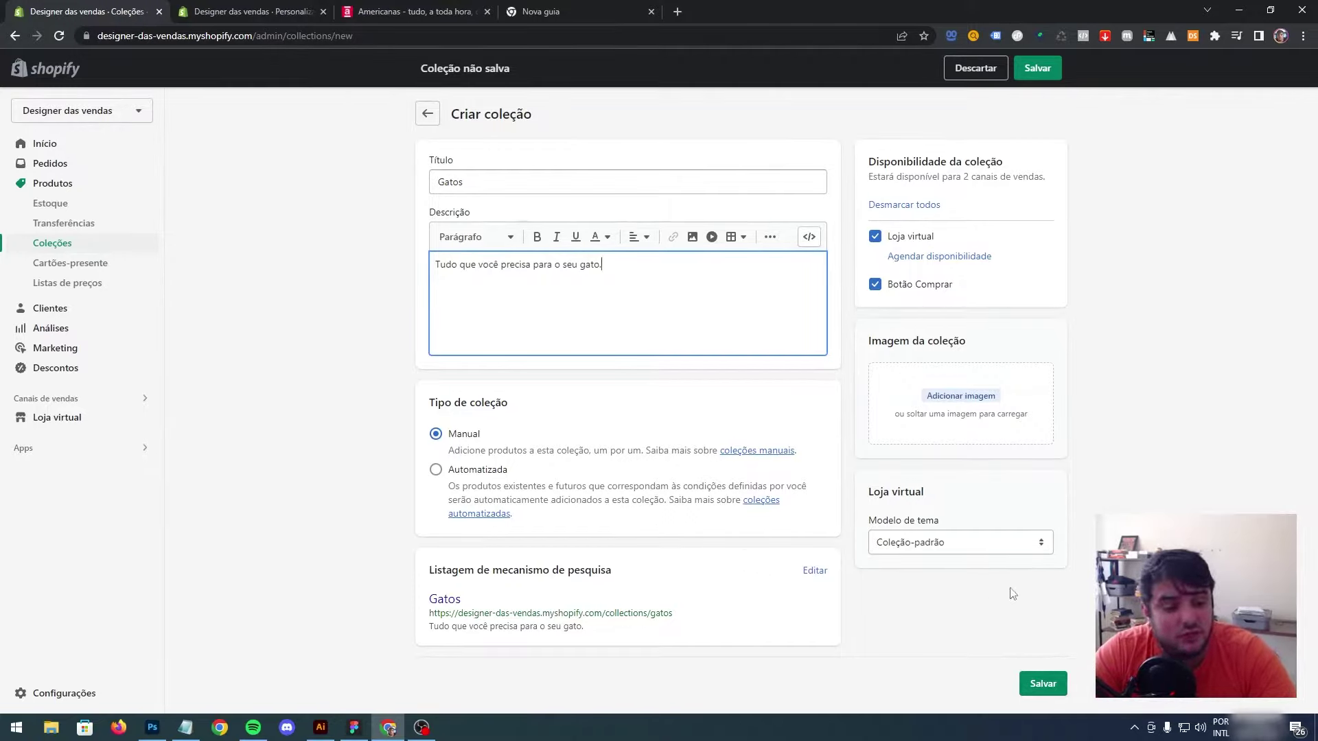
{"action": "left_click", "coordinate": [954, 541]}
{"action": "left_click", "coordinate": [955, 553]}
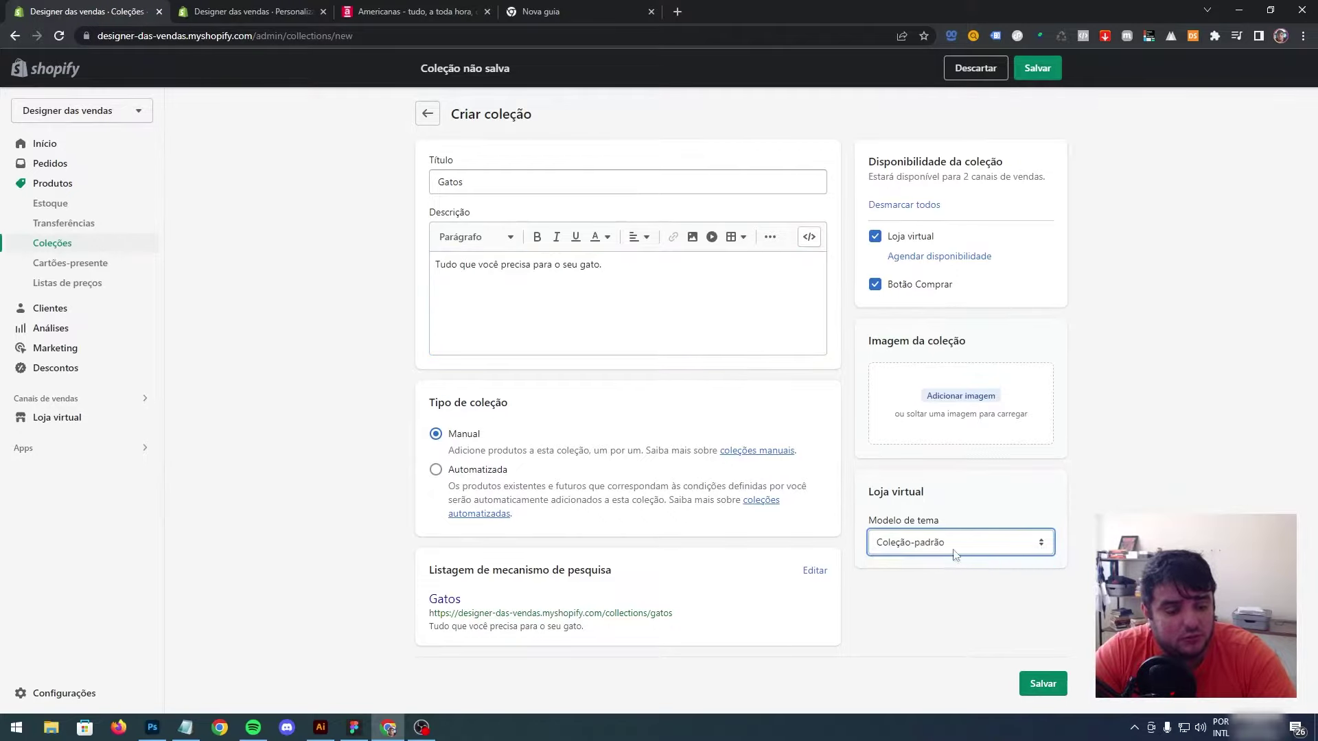
{"action": "left_click", "coordinate": [1037, 684]}
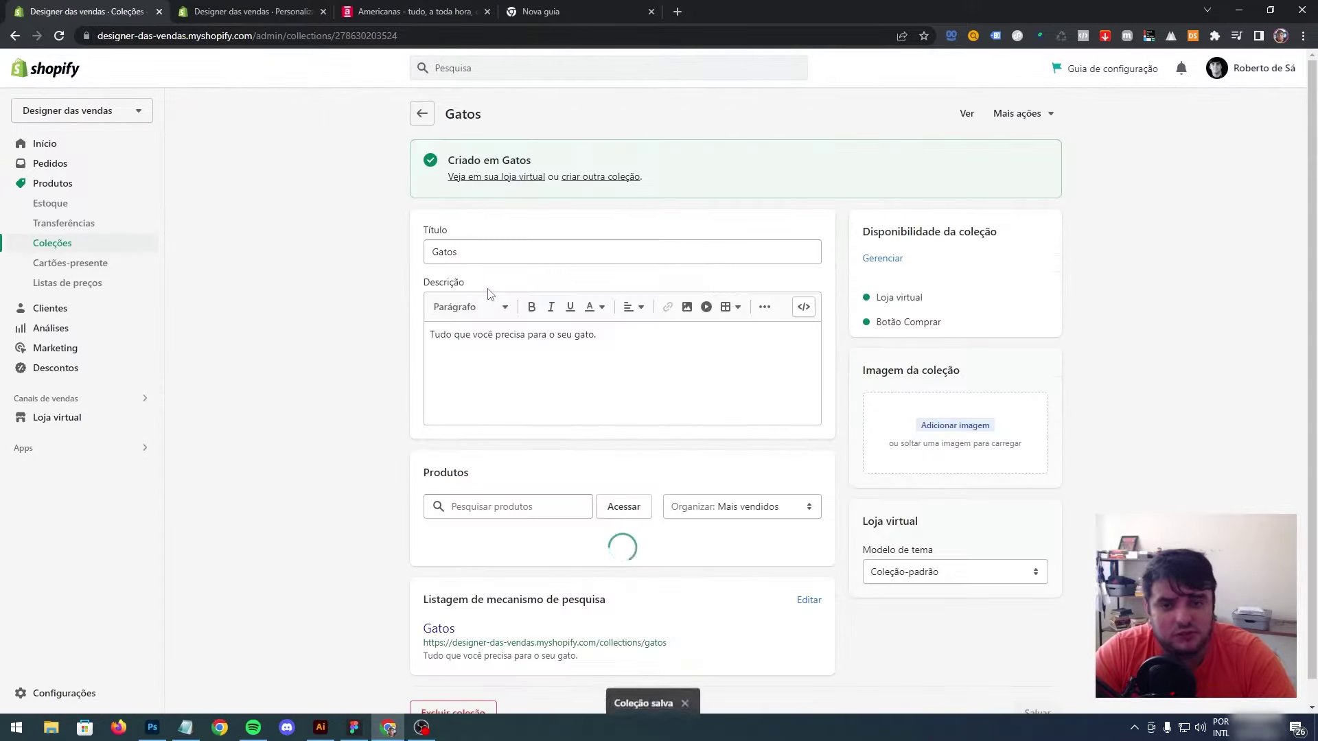
Step: Create and save another manual collection titled "Cachorros" with the description "Artigos para seus cahorros"
{"action": "left_click", "coordinate": [585, 177]}
{"action": "left_click", "coordinate": [501, 181]}
{"action": "type", "text": "Cachorros"}
{"action": "left_click", "coordinate": [540, 267]}
{"action": "type", "text": "Art"}
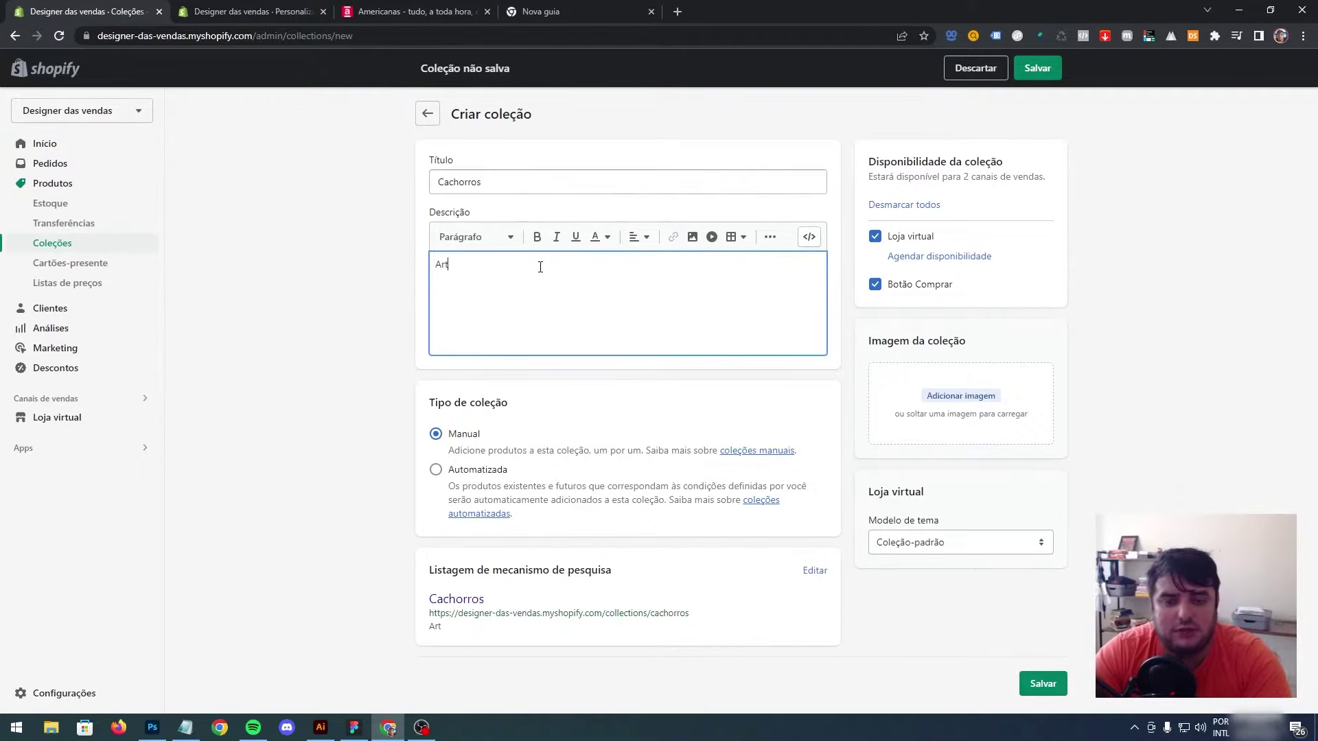
{"action": "type", "text": "igos para seus cachorros"}
{"action": "left_click", "coordinate": [1043, 684]}
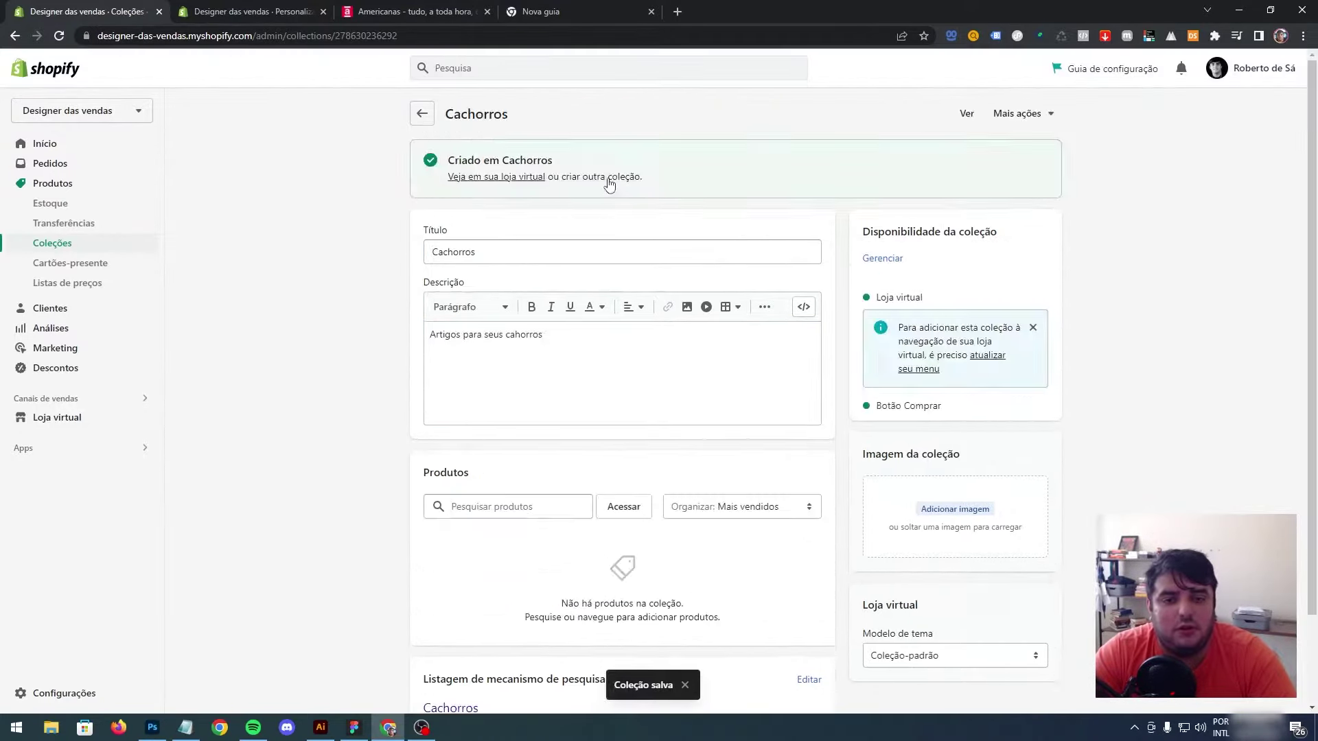
Step: Create and save a manual collection titled "Coelhos" with the description "Artigos e acessórios para coelhos."
{"action": "left_click", "coordinate": [604, 179]}
{"action": "left_click", "coordinate": [473, 176]}
{"action": "type", "text": "T"}
{"action": "key", "text": "ctrl+a"}
{"action": "type", "text": "Coelhos"}
{"action": "key", "text": "Tab"}
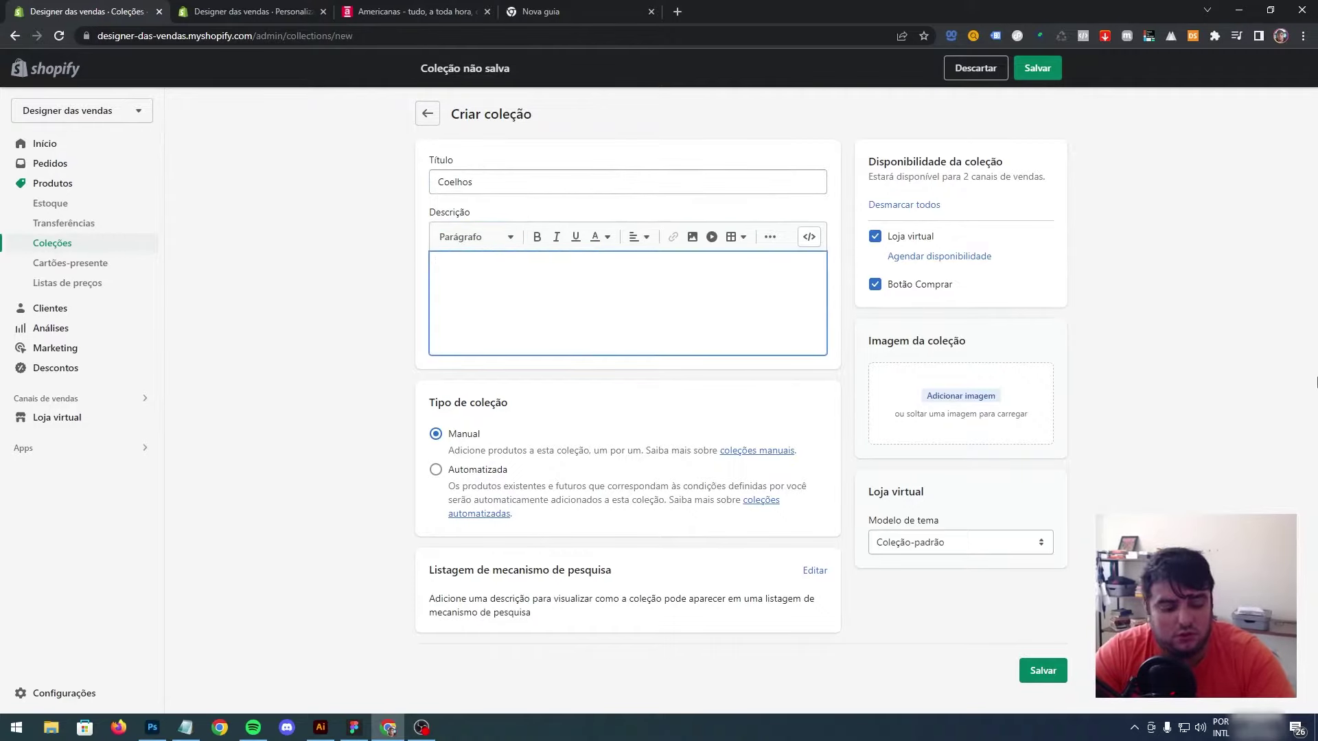
{"action": "type", "text": "Artigos e acessórios para coelhos."}
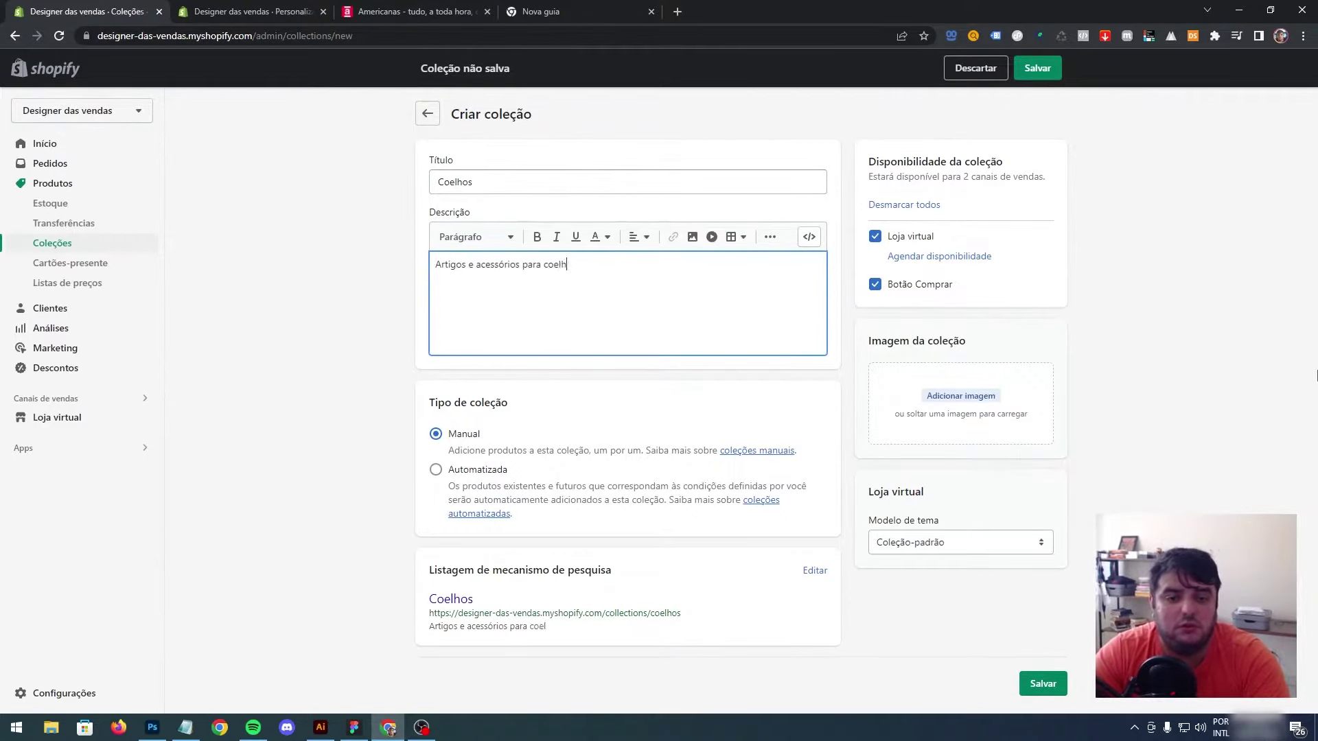
{"action": "left_click", "coordinate": [1044, 689]}
Step: Create and save a manual collection titled "Hamsters" with the description "Todos artigos que você precisa para o seu hamster."
{"action": "left_click", "coordinate": [494, 184]}
{"action": "type", "text": "Hamsters"}
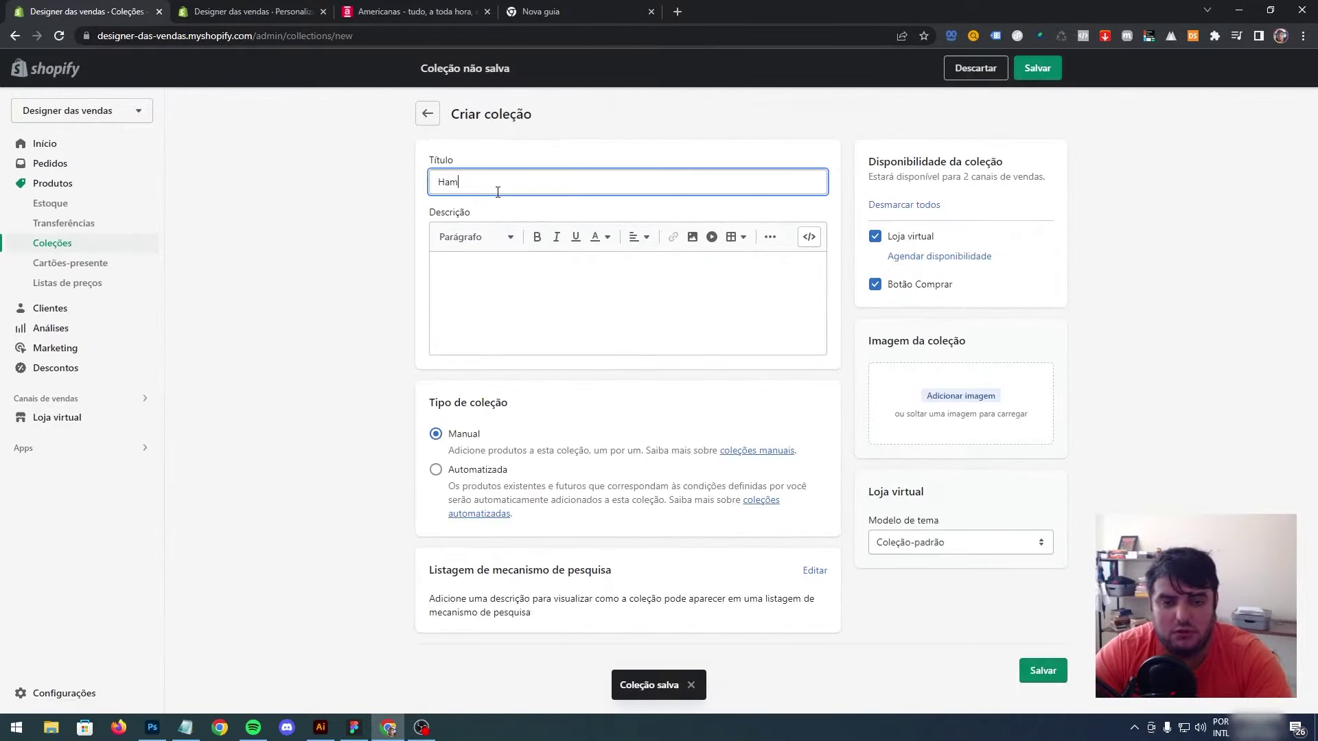
{"action": "left_click", "coordinate": [472, 283]}
{"action": "type", "text": "Todos artigos"}
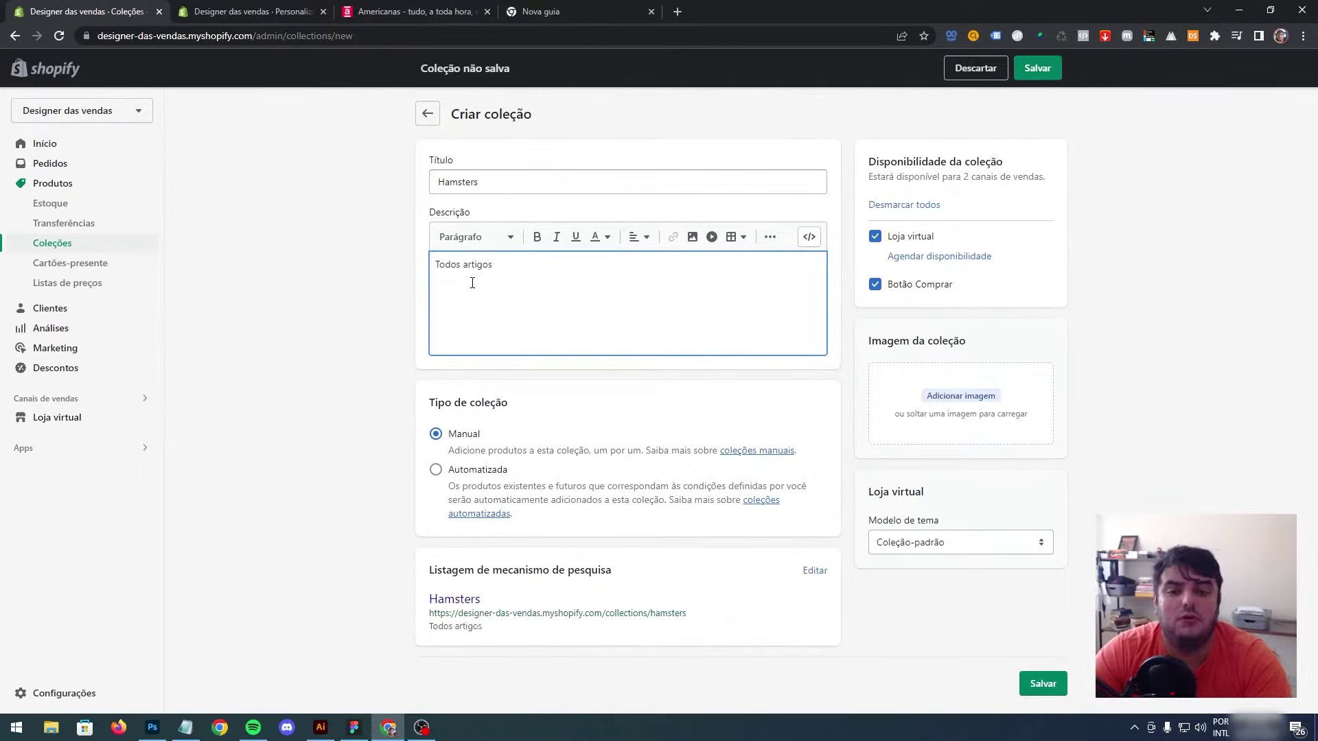
{"action": "type", "text": " que você precisa para o seu hamster"}
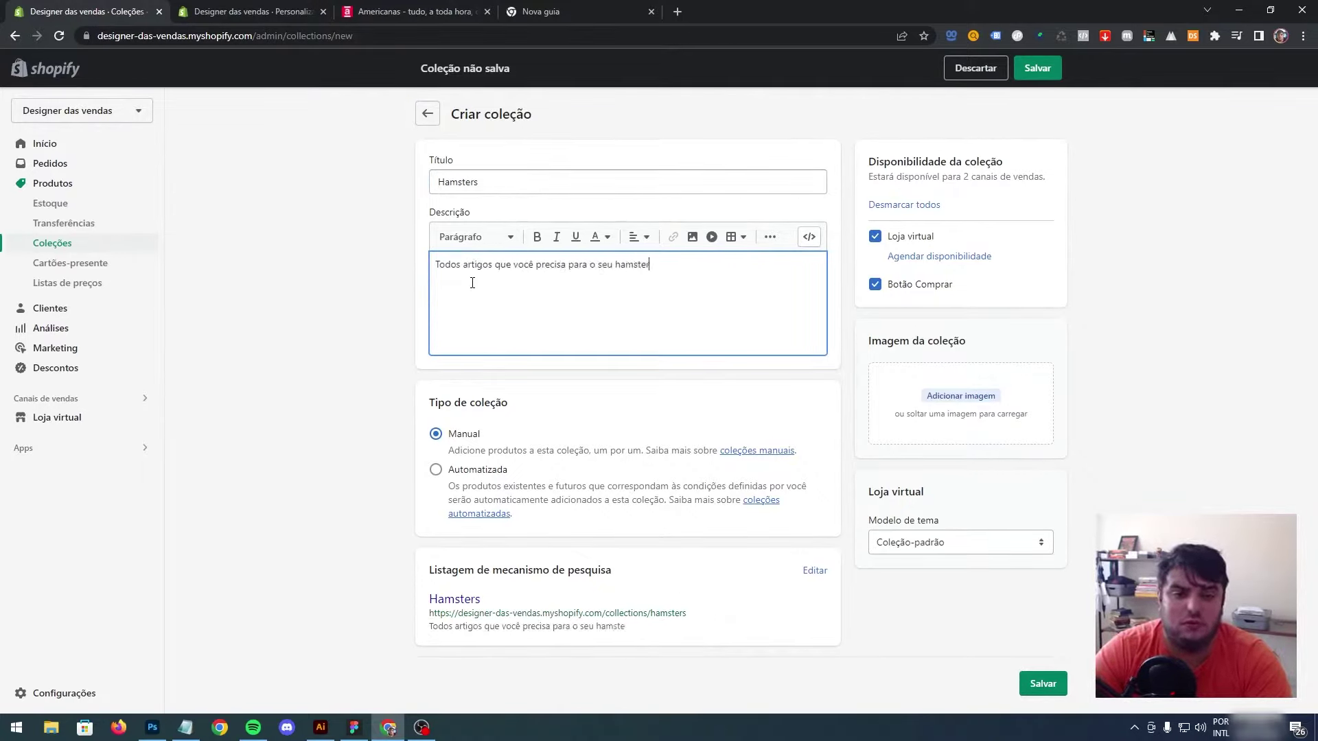
{"action": "type", "text": "."}
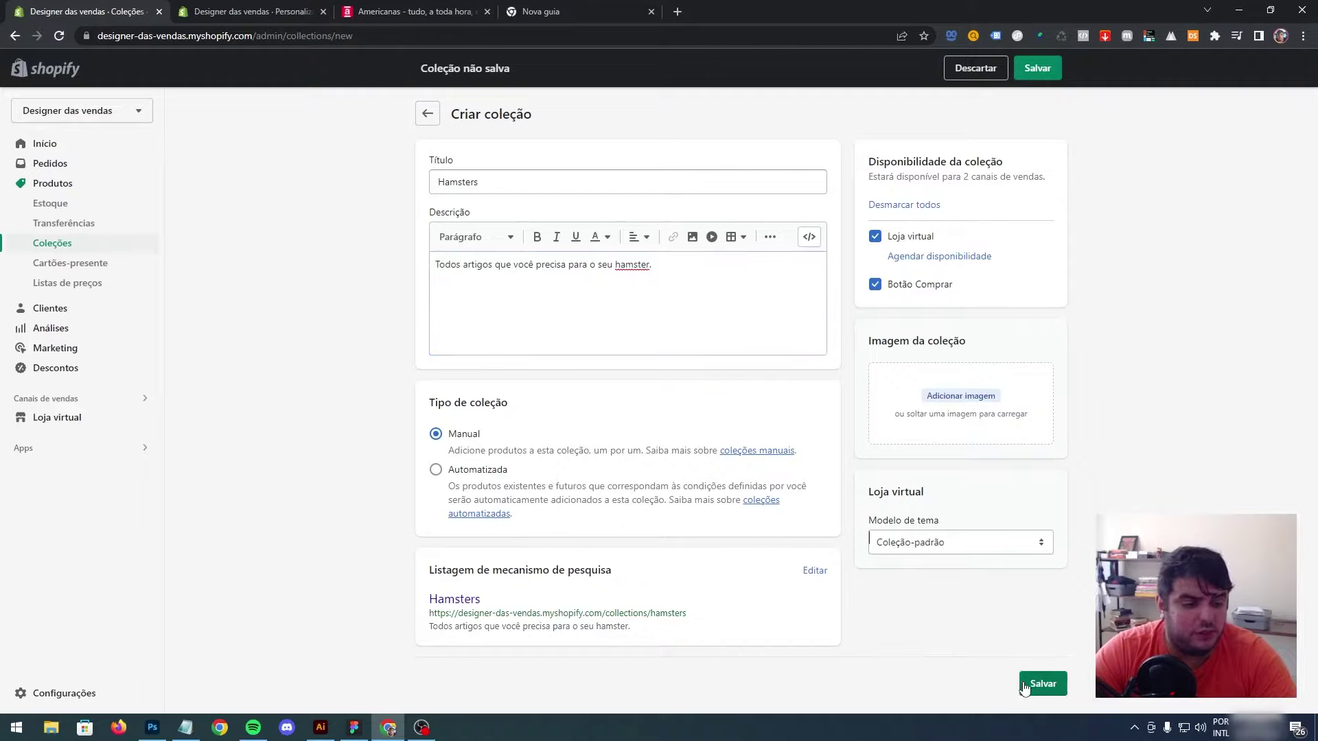
{"action": "left_click", "coordinate": [1042, 684]}
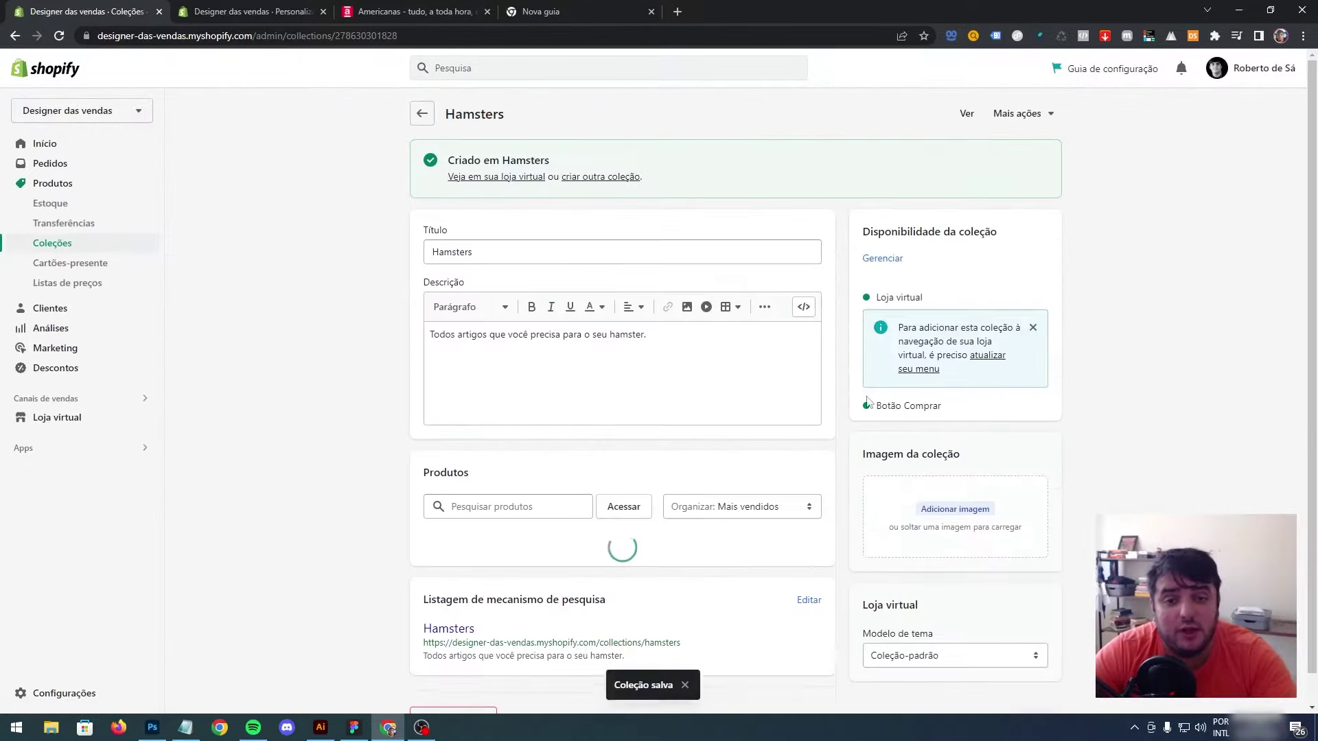
Step: Create and save a manual collection titled "PET" without a description
{"action": "left_click", "coordinate": [580, 178]}
{"action": "left_click", "coordinate": [549, 183]}
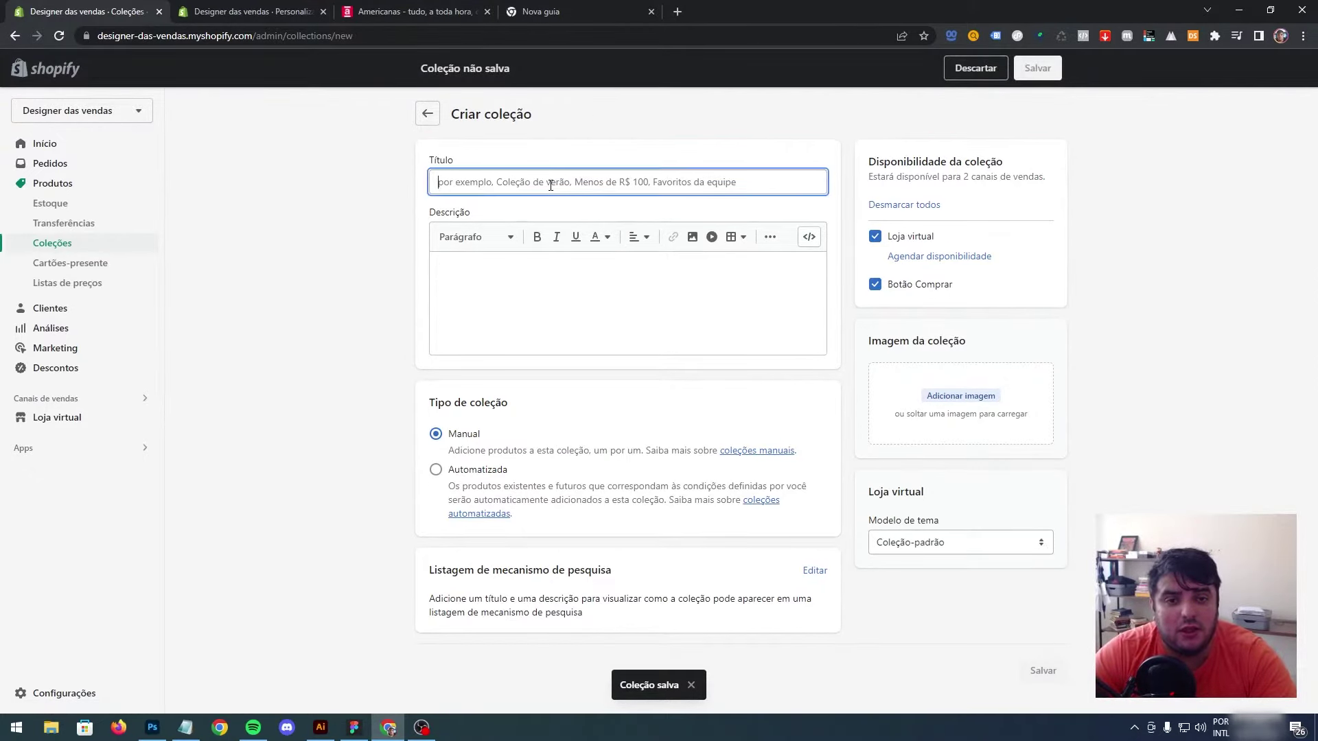
{"action": "type", "text": "PET"}
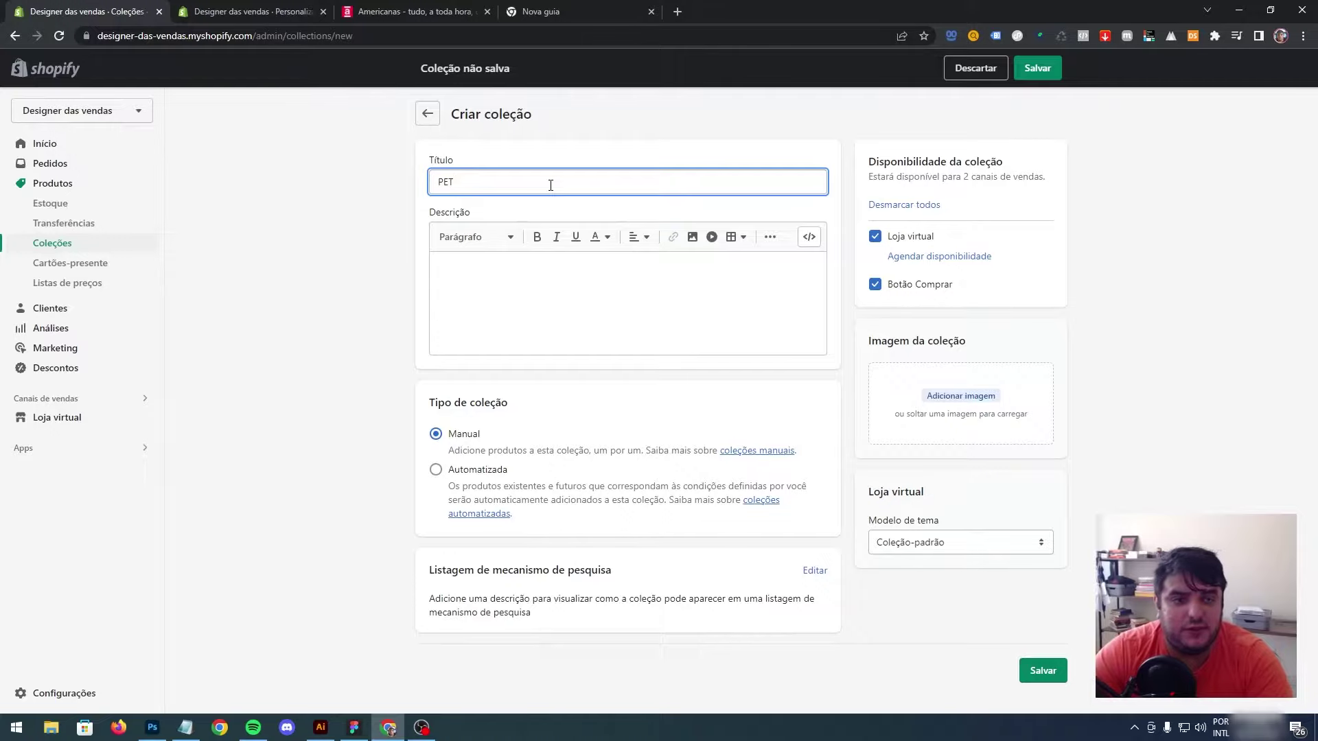
{"action": "left_click", "coordinate": [1052, 675]}
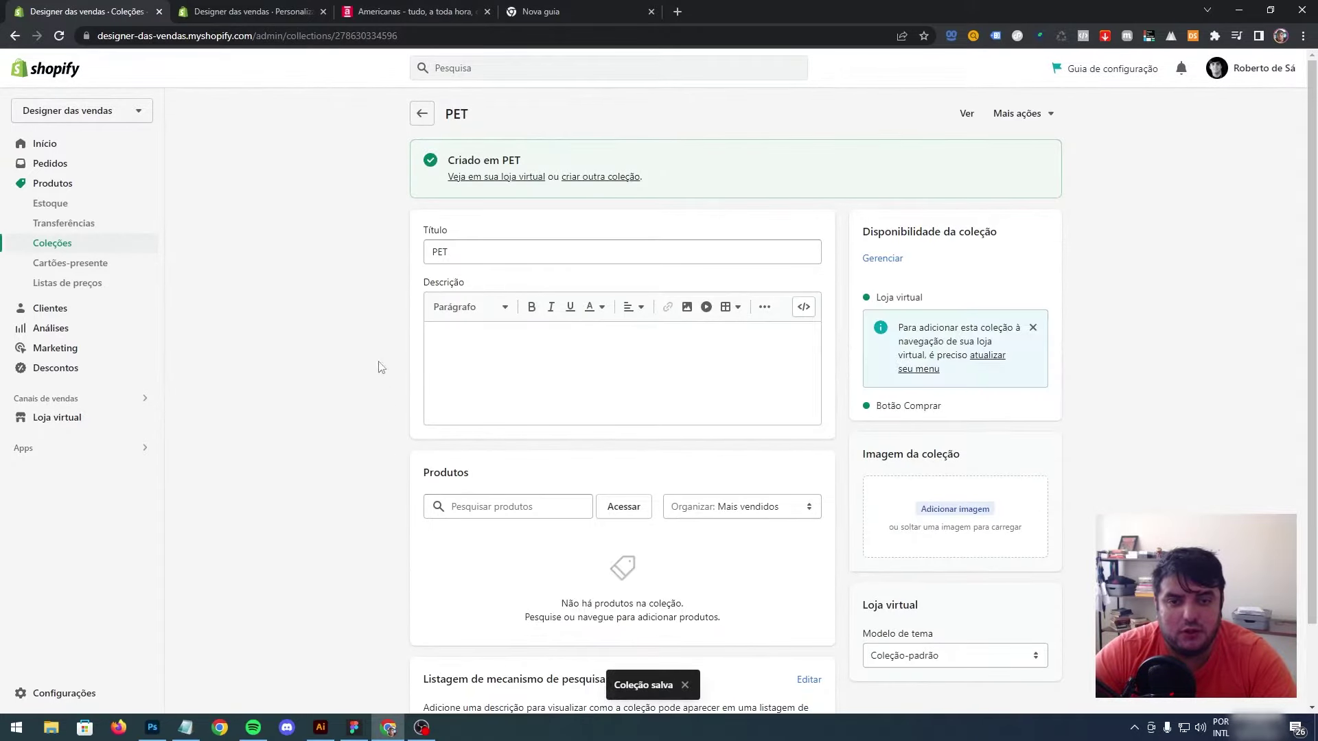
Step: Assign the Cama para gato product to the Gatos and PET collections from its product page and save it
{"action": "left_click", "coordinate": [57, 247]}
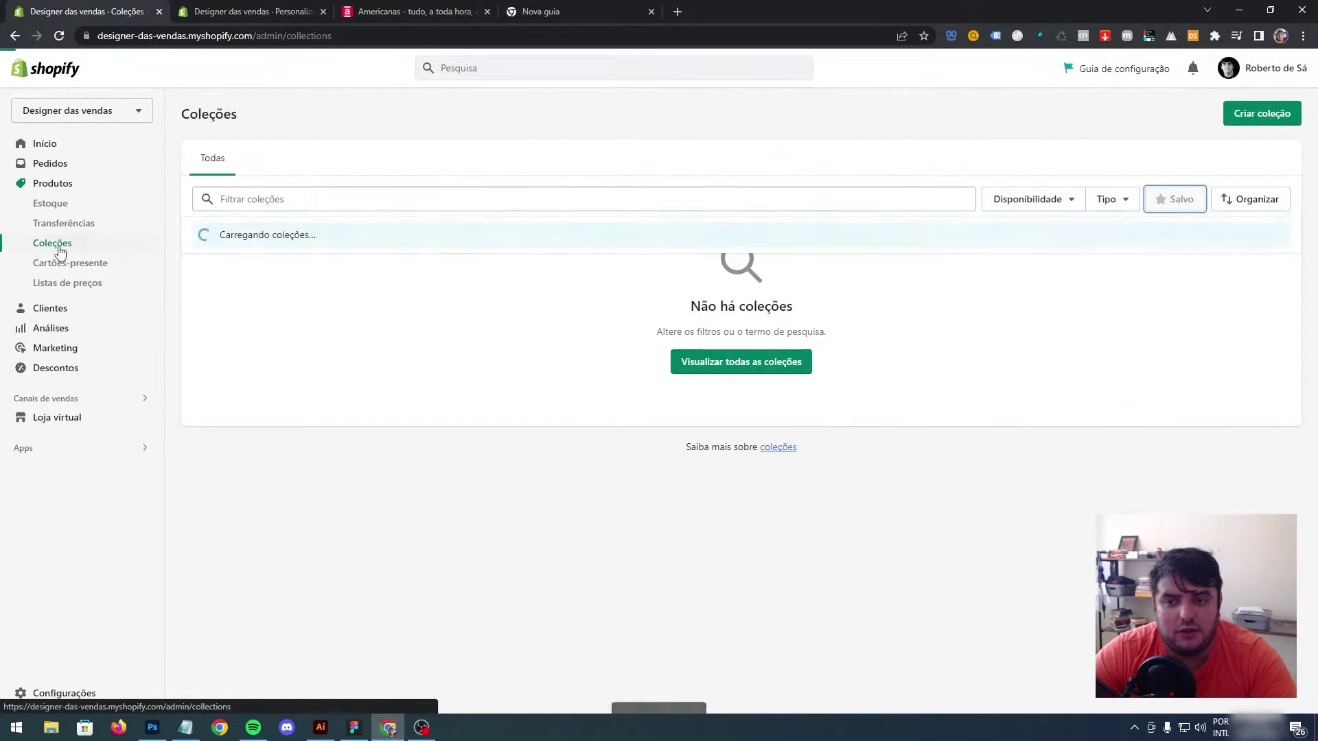
{"action": "left_click", "coordinate": [52, 183]}
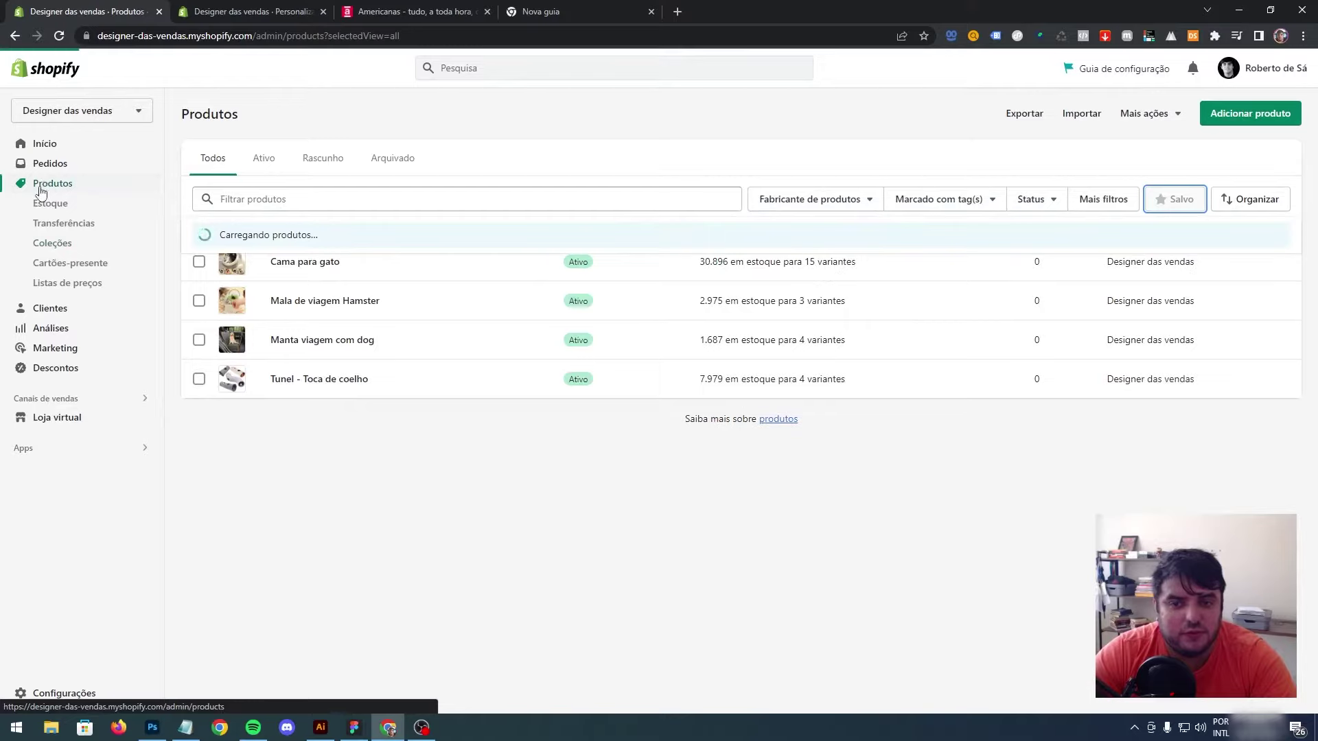
{"action": "left_click", "coordinate": [314, 268]}
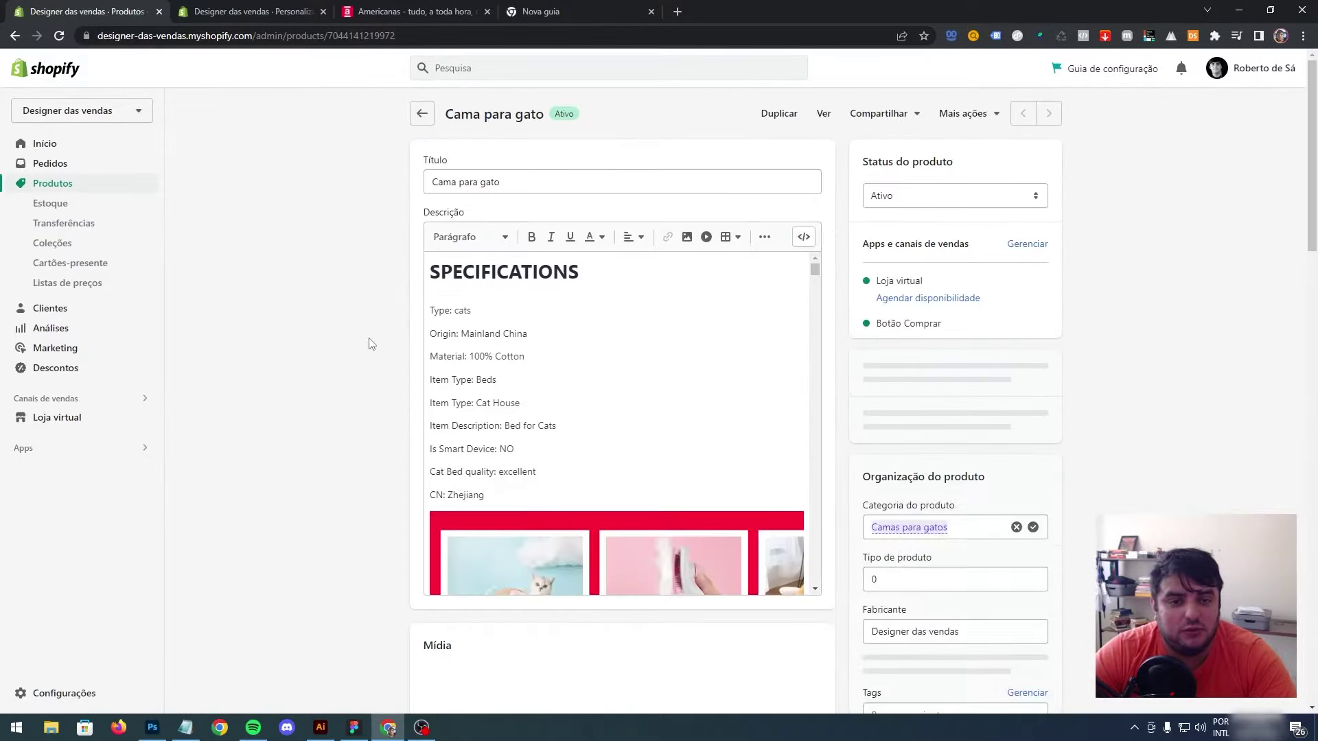
{"action": "scroll", "coordinate": [907, 477], "scroll_direction": "down", "scroll_amount": 3}
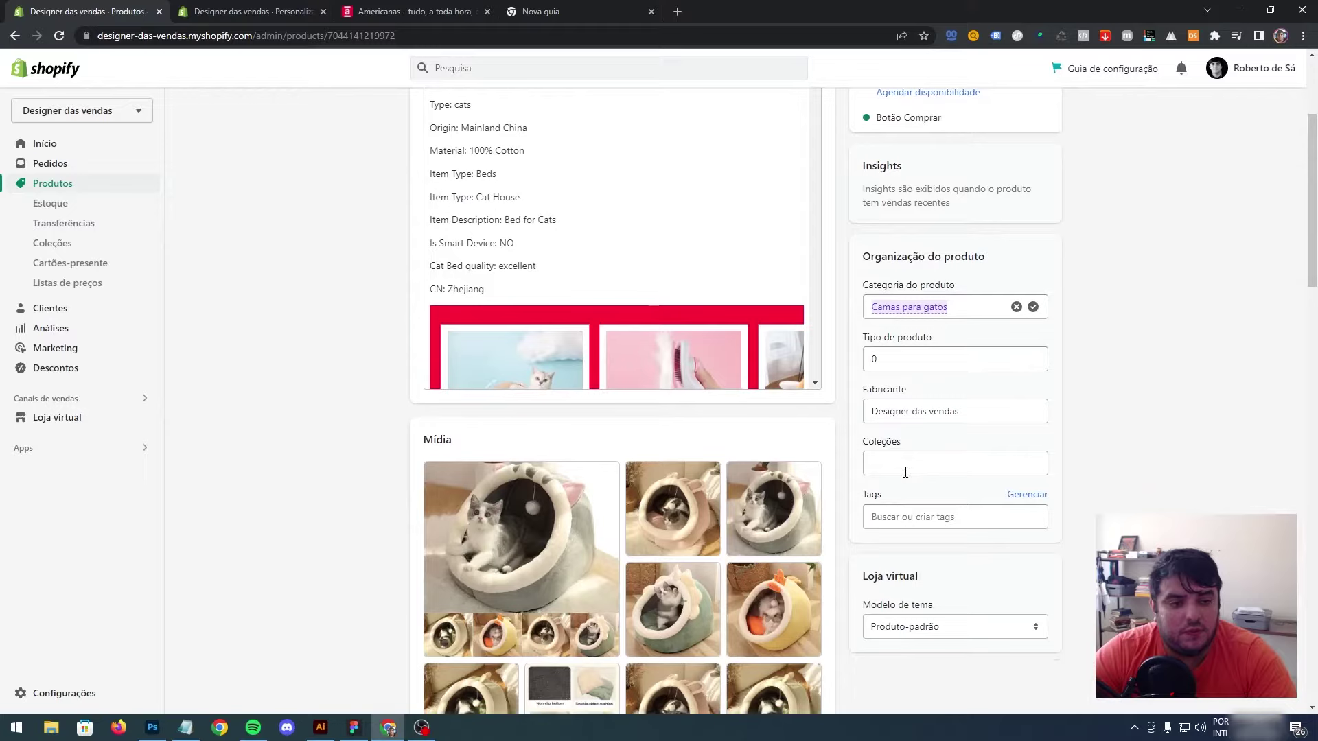
{"action": "left_click", "coordinate": [908, 462]}
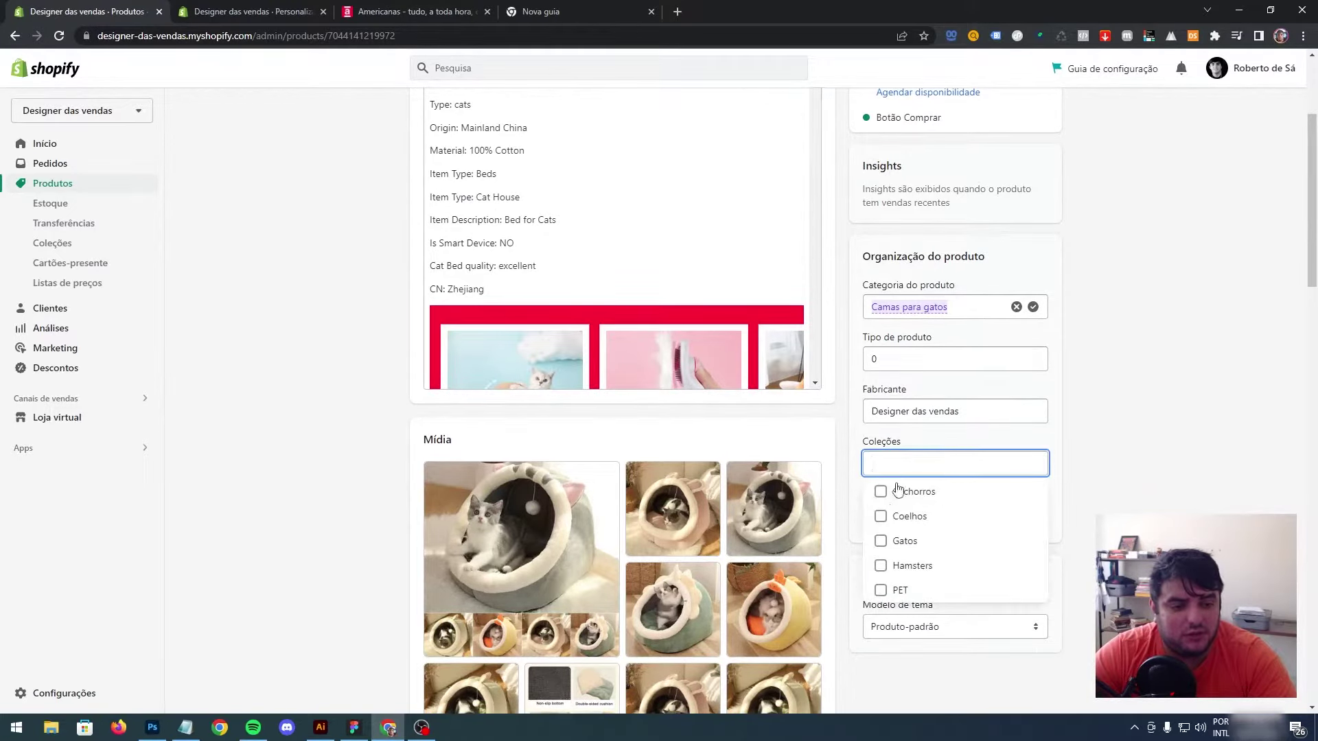
{"action": "left_click", "coordinate": [881, 541]}
{"action": "left_click", "coordinate": [880, 590]}
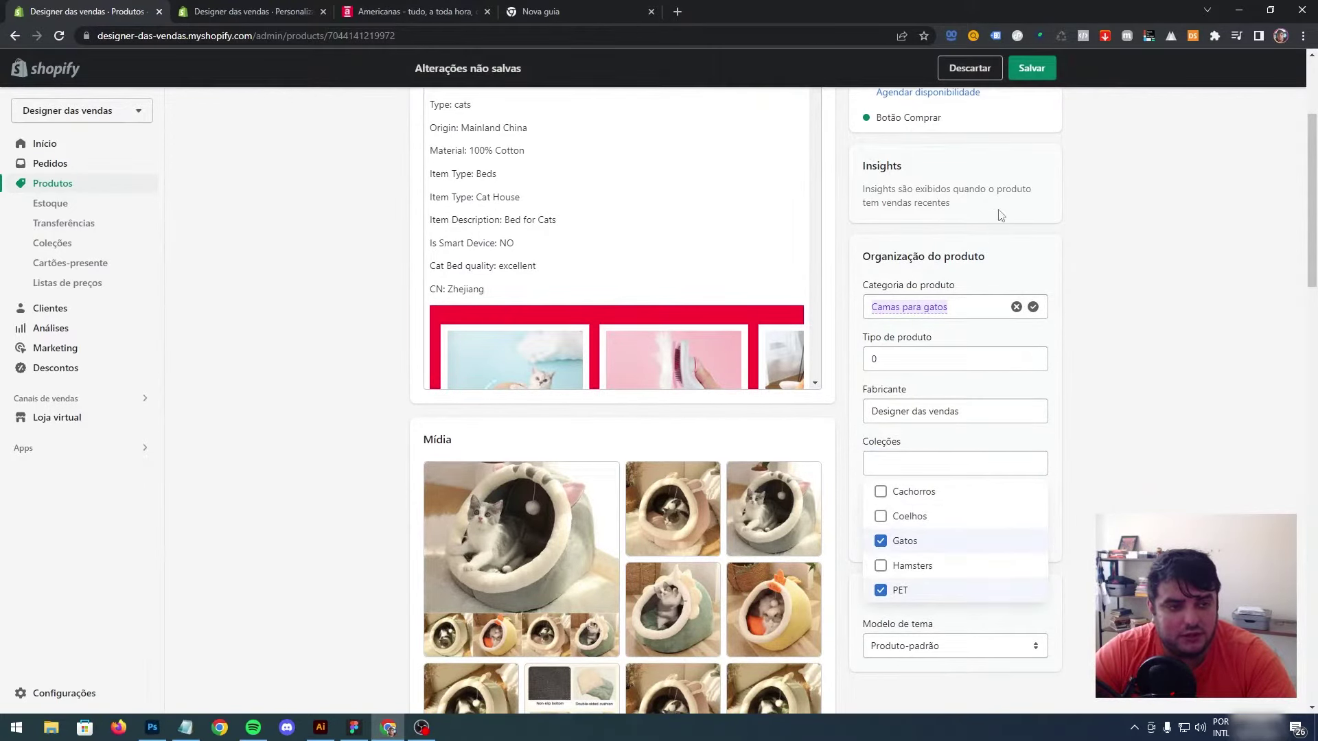
{"action": "left_click", "coordinate": [1028, 71]}
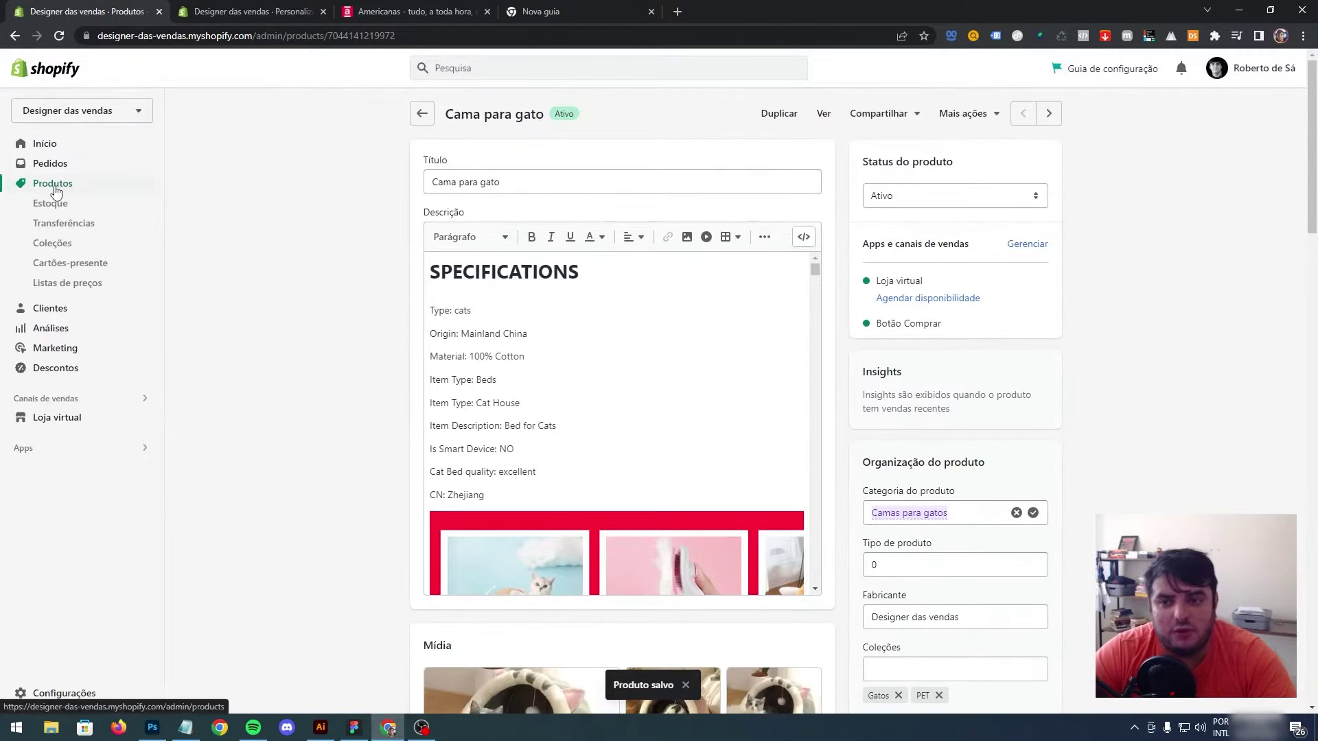
Step: Add the Mala de viagem Hamster product to the Hamsters and PET collections using the product list's bulk action
{"action": "left_click", "coordinate": [55, 190]}
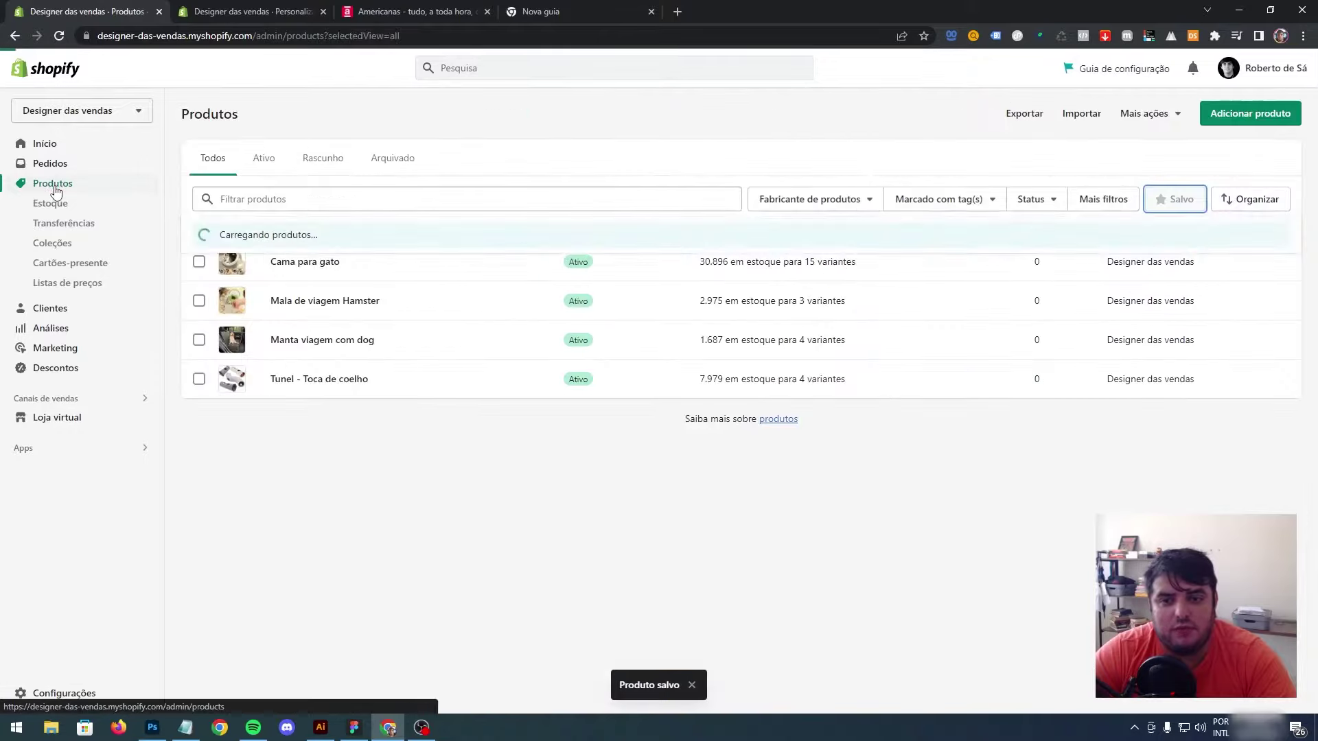
{"action": "left_click", "coordinate": [199, 302]}
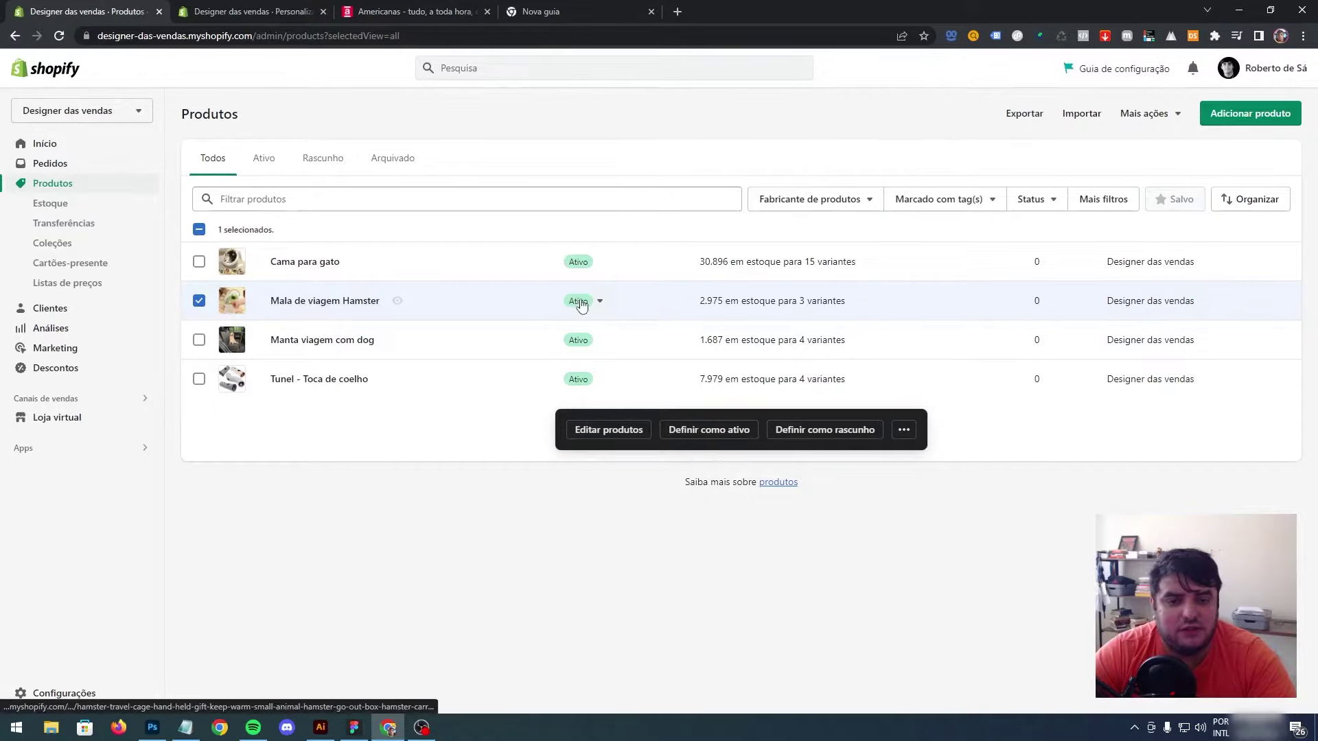
{"action": "left_click", "coordinate": [906, 432]}
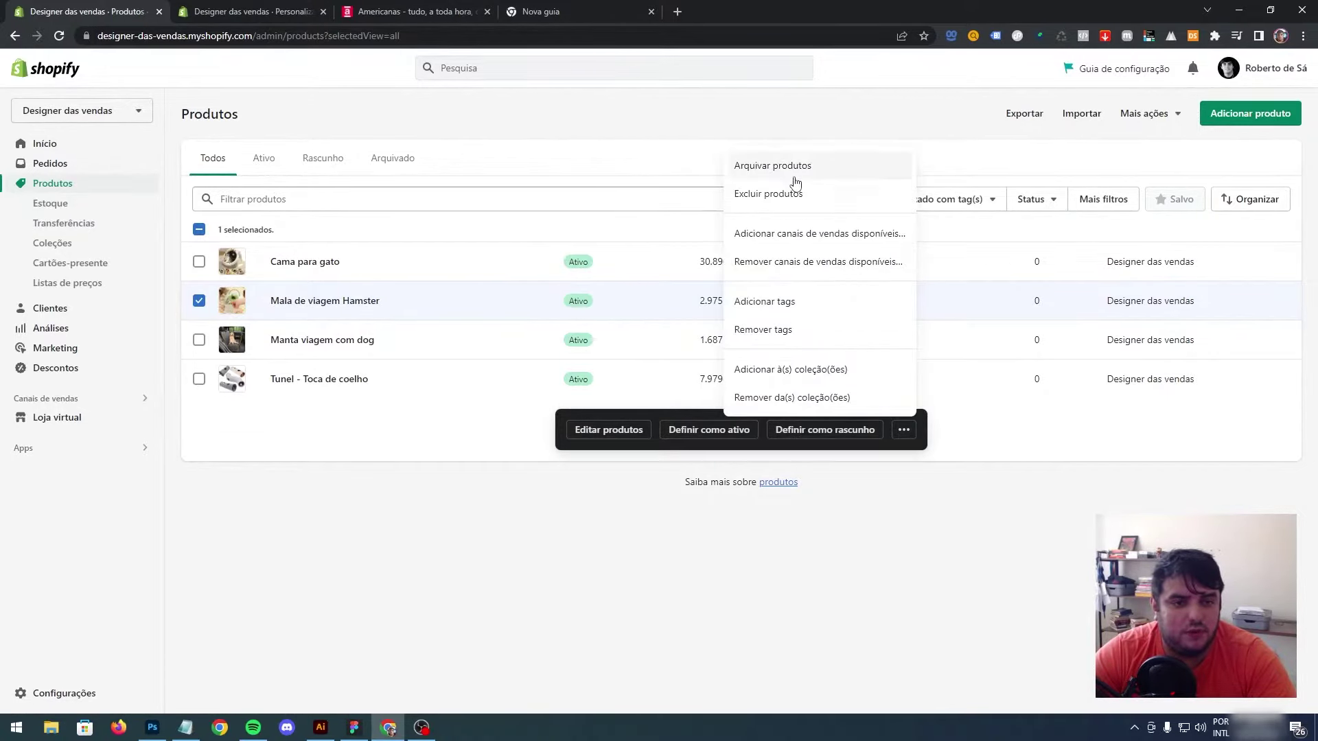
{"action": "left_click", "coordinate": [796, 370]}
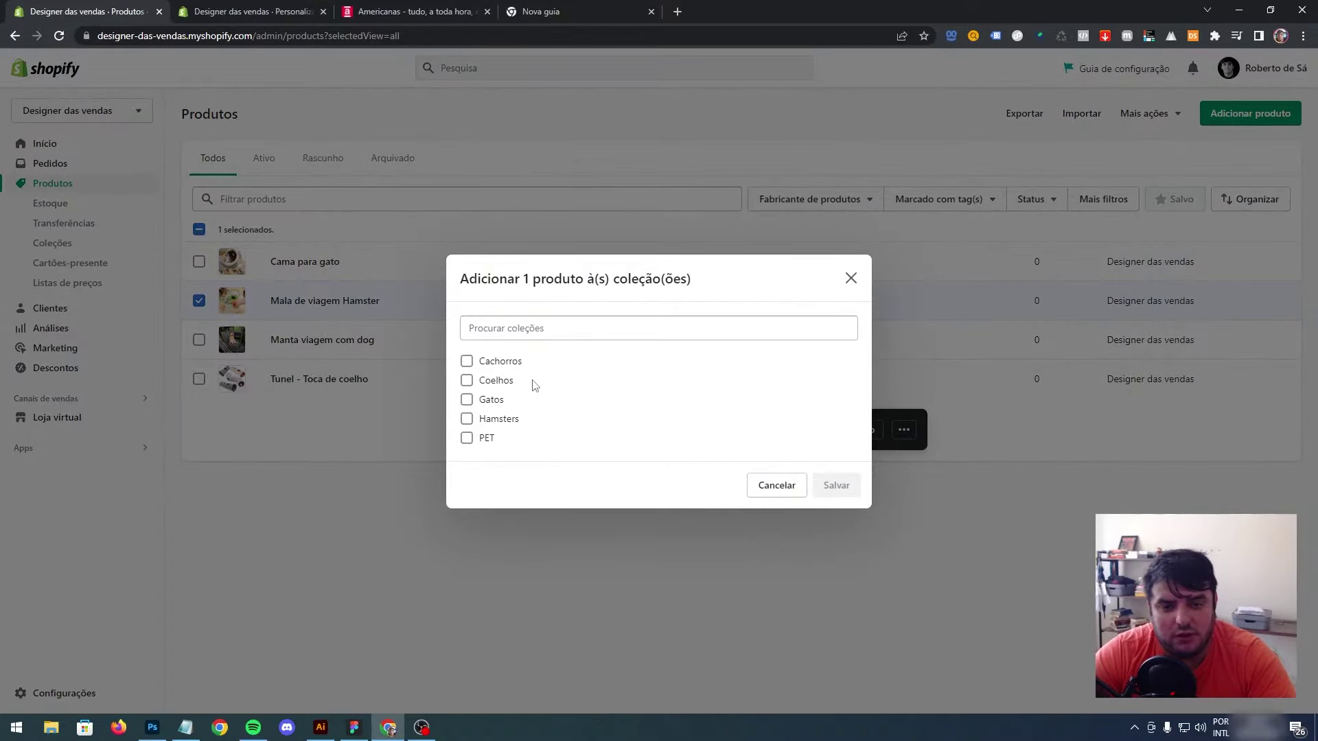
{"action": "left_click", "coordinate": [502, 419]}
{"action": "left_click", "coordinate": [485, 407]}
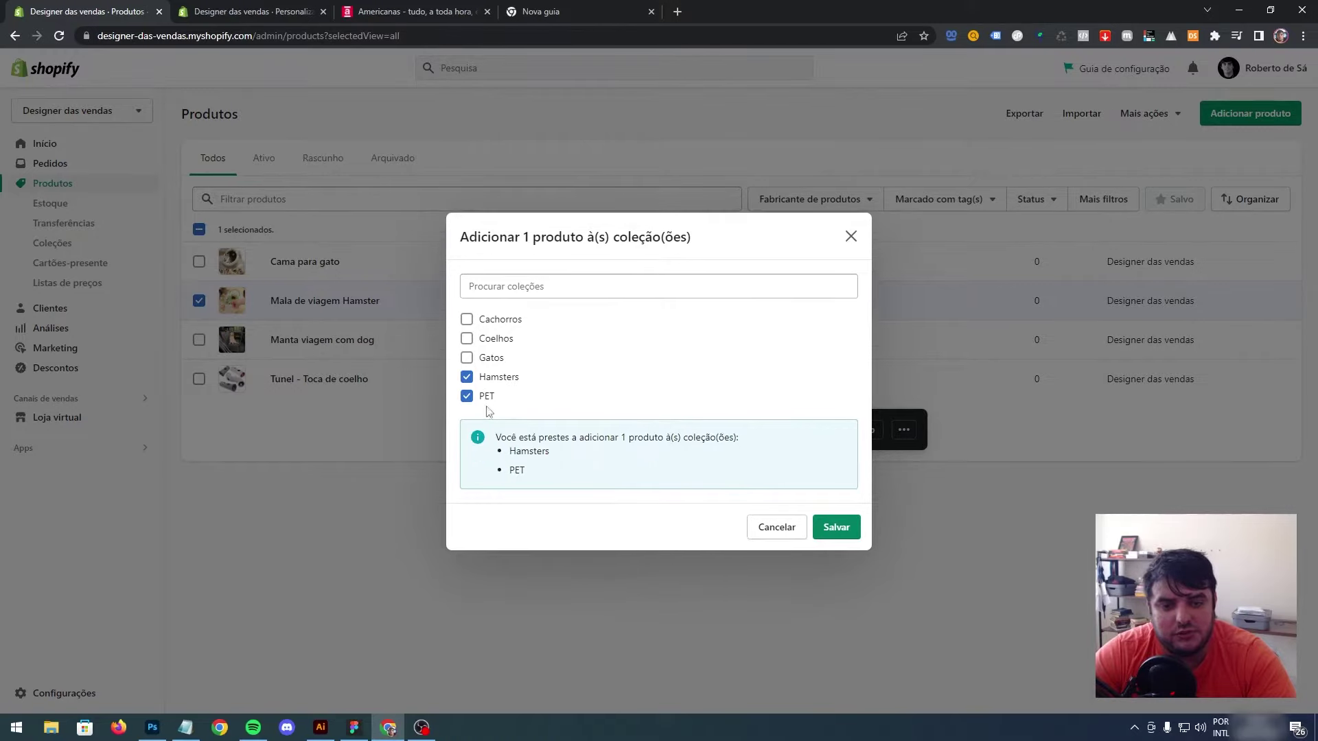
{"action": "left_click", "coordinate": [834, 527]}
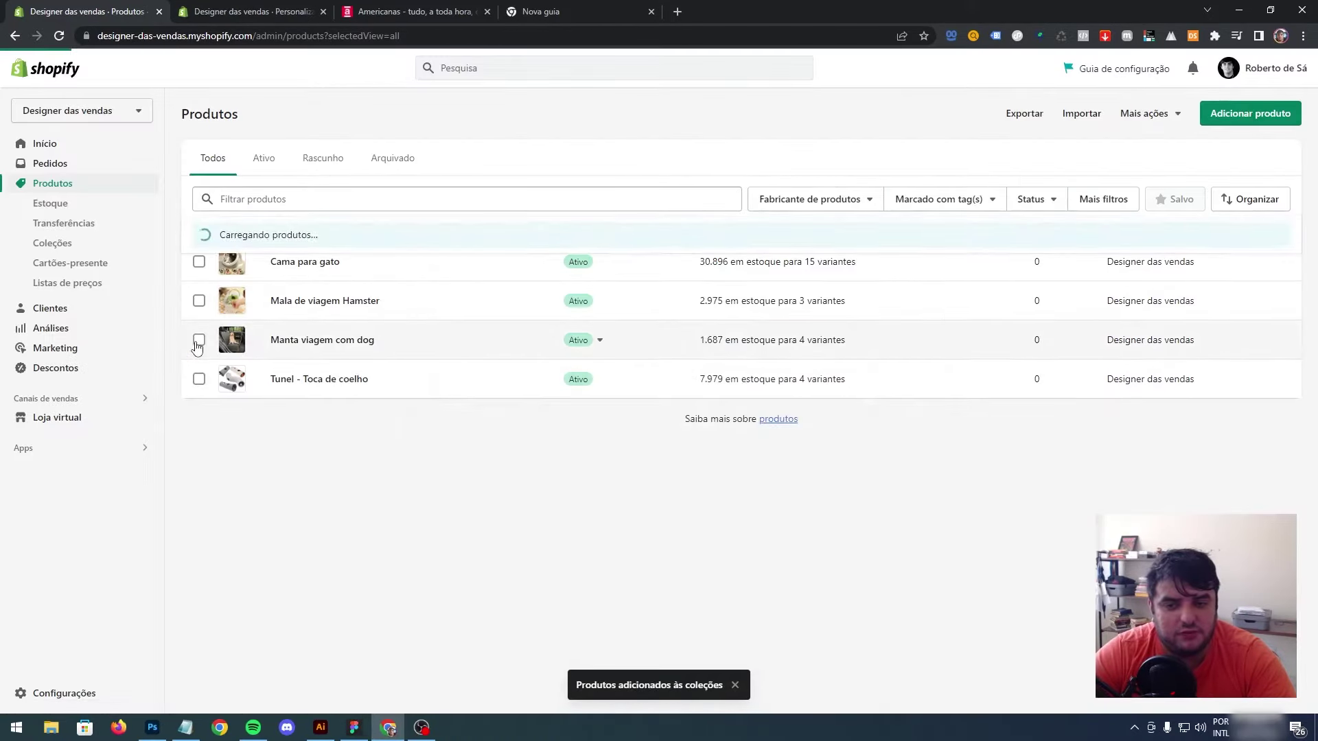
Step: Add the Manta viagem com dog product to the Cachorros and PET collections using the product list's bulk action
{"action": "left_click", "coordinate": [199, 339]}
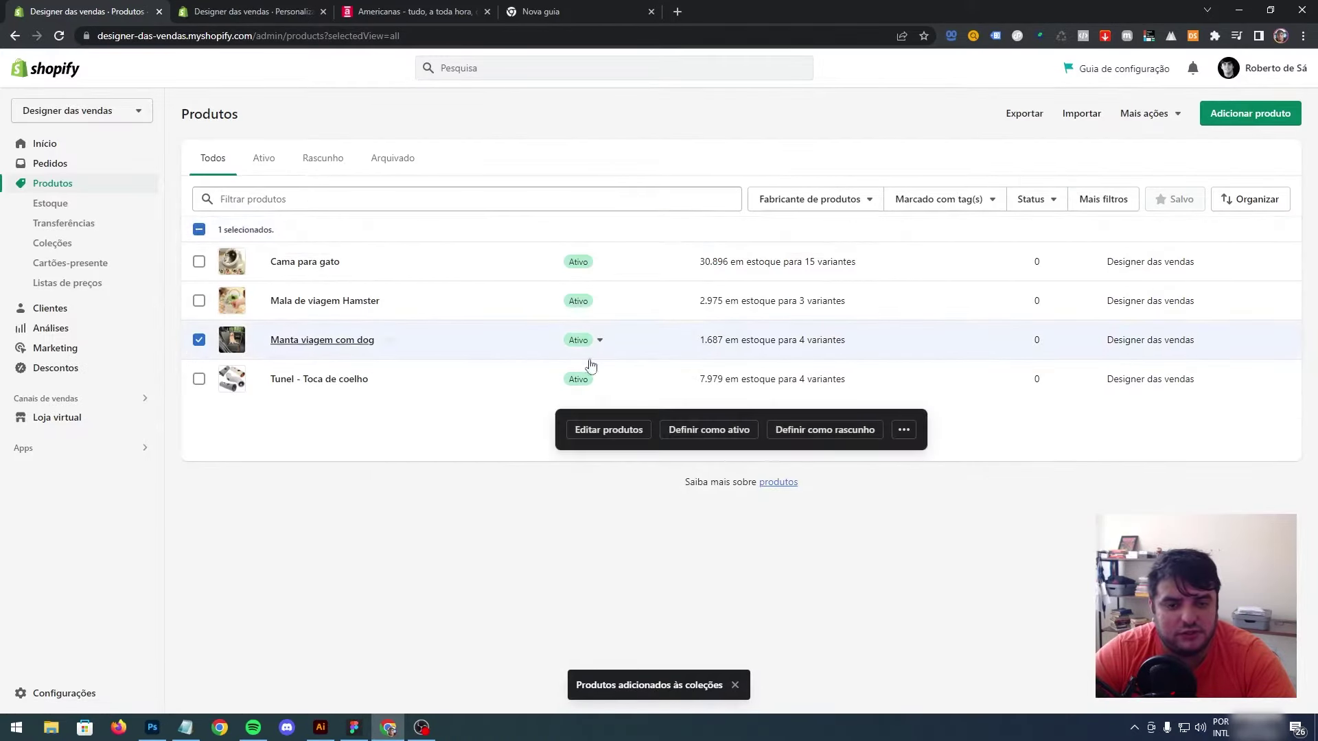
{"action": "left_click", "coordinate": [903, 430]}
{"action": "left_click", "coordinate": [791, 370]}
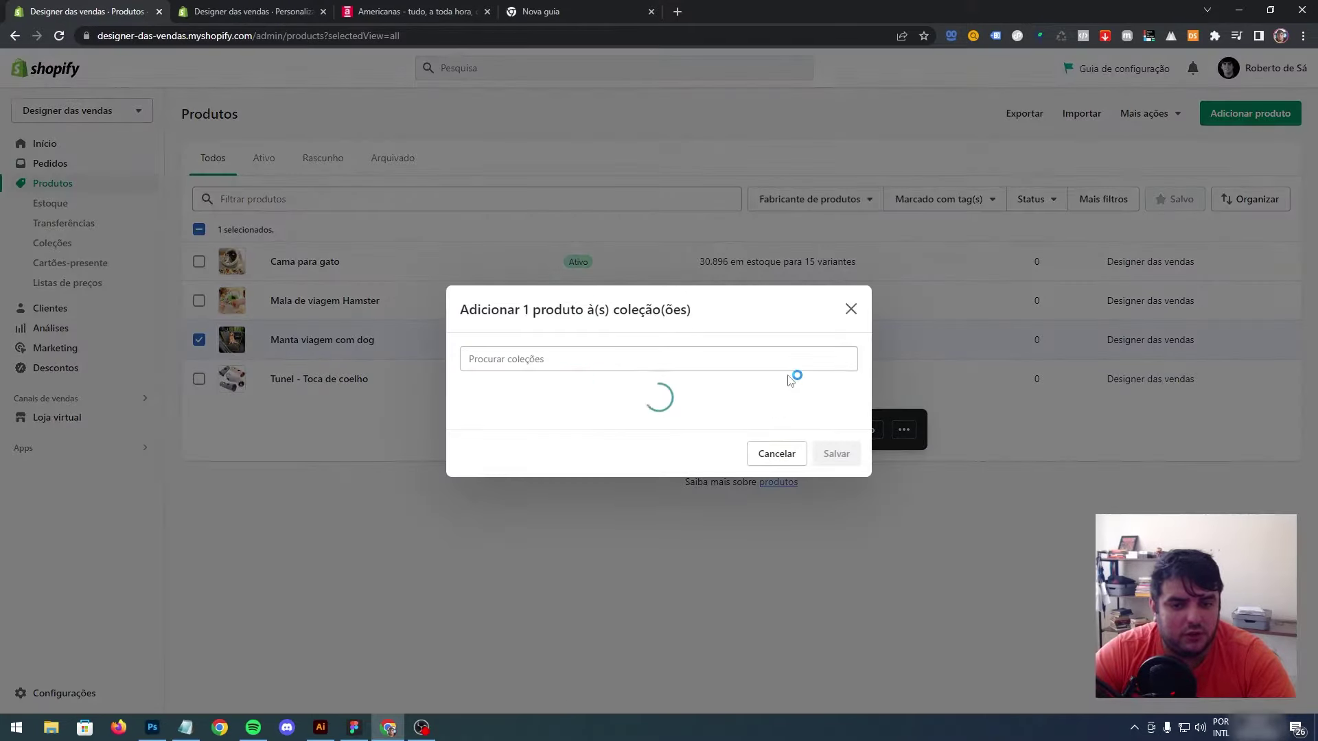
{"action": "left_click", "coordinate": [495, 364]}
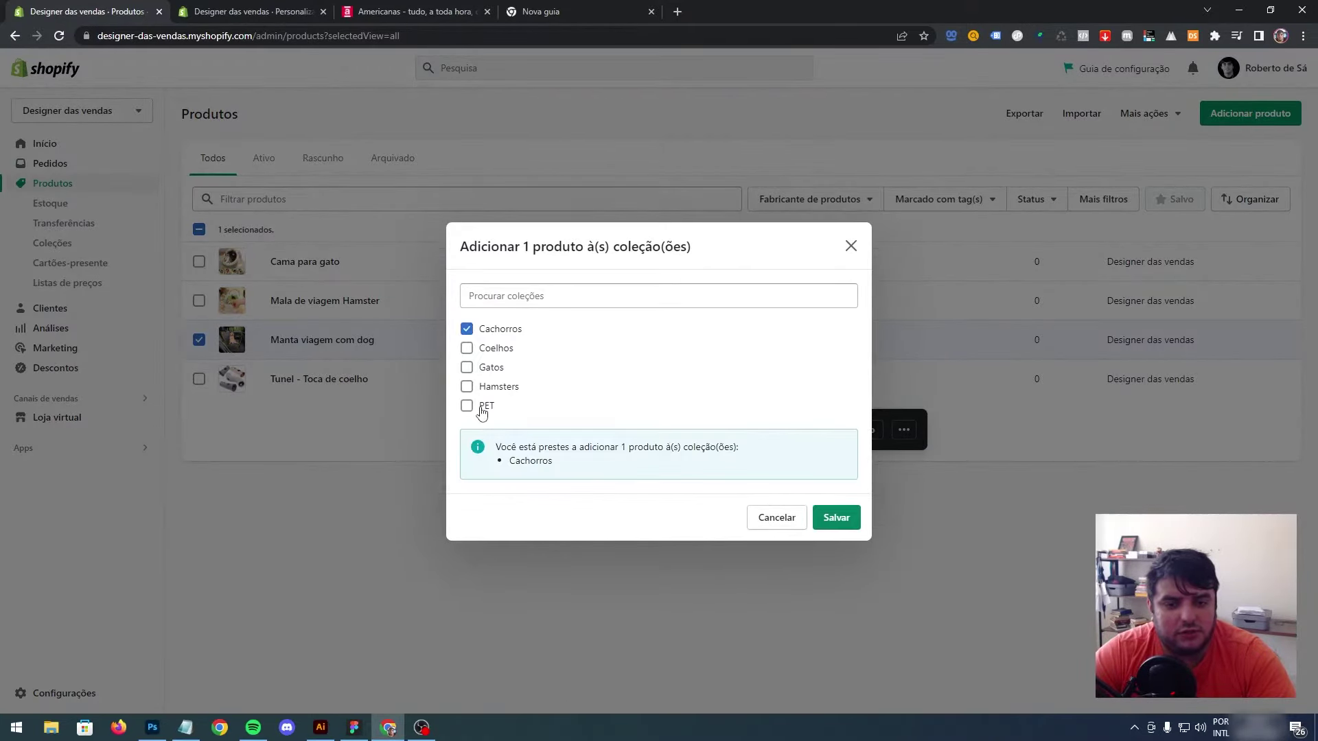
{"action": "left_click", "coordinate": [480, 397]}
{"action": "left_click", "coordinate": [835, 528]}
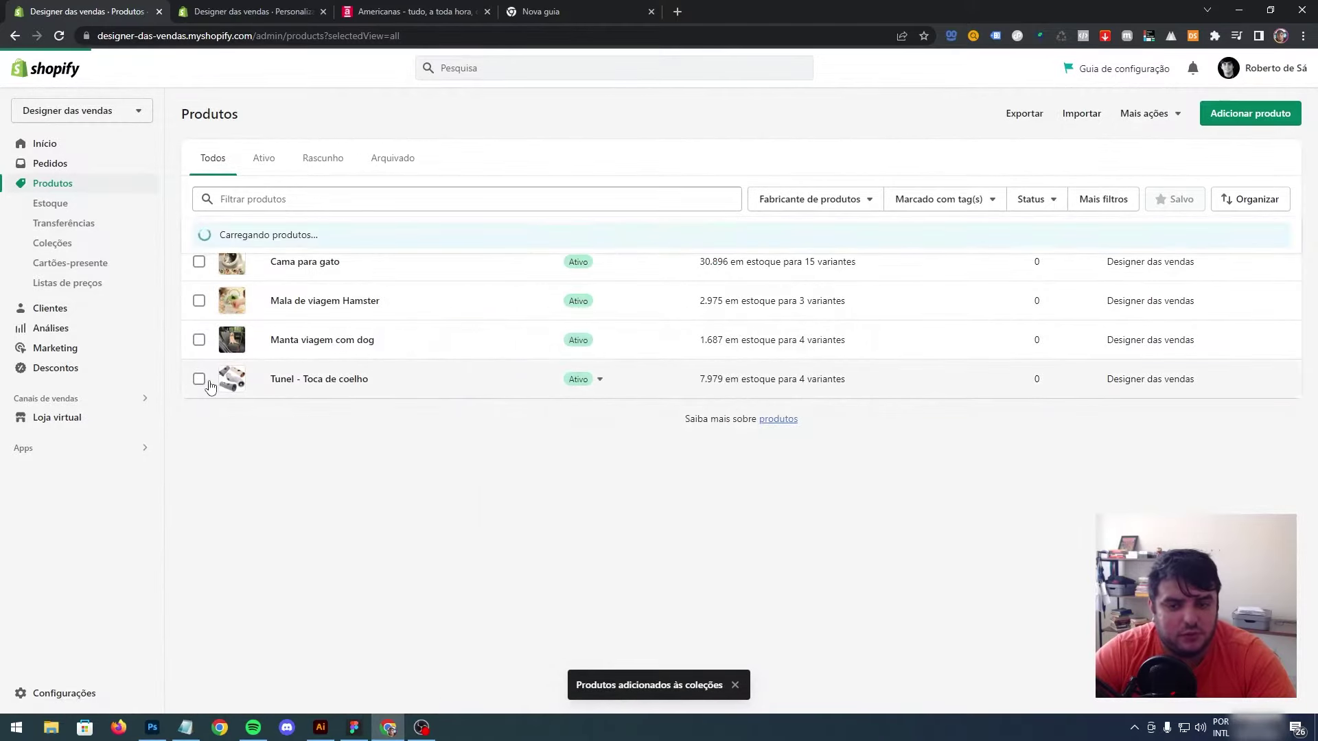
Step: Add the Tunel - Toca de coelho product to the Coelhos and PET collections using the product list's bulk action
{"action": "left_click", "coordinate": [198, 379]}
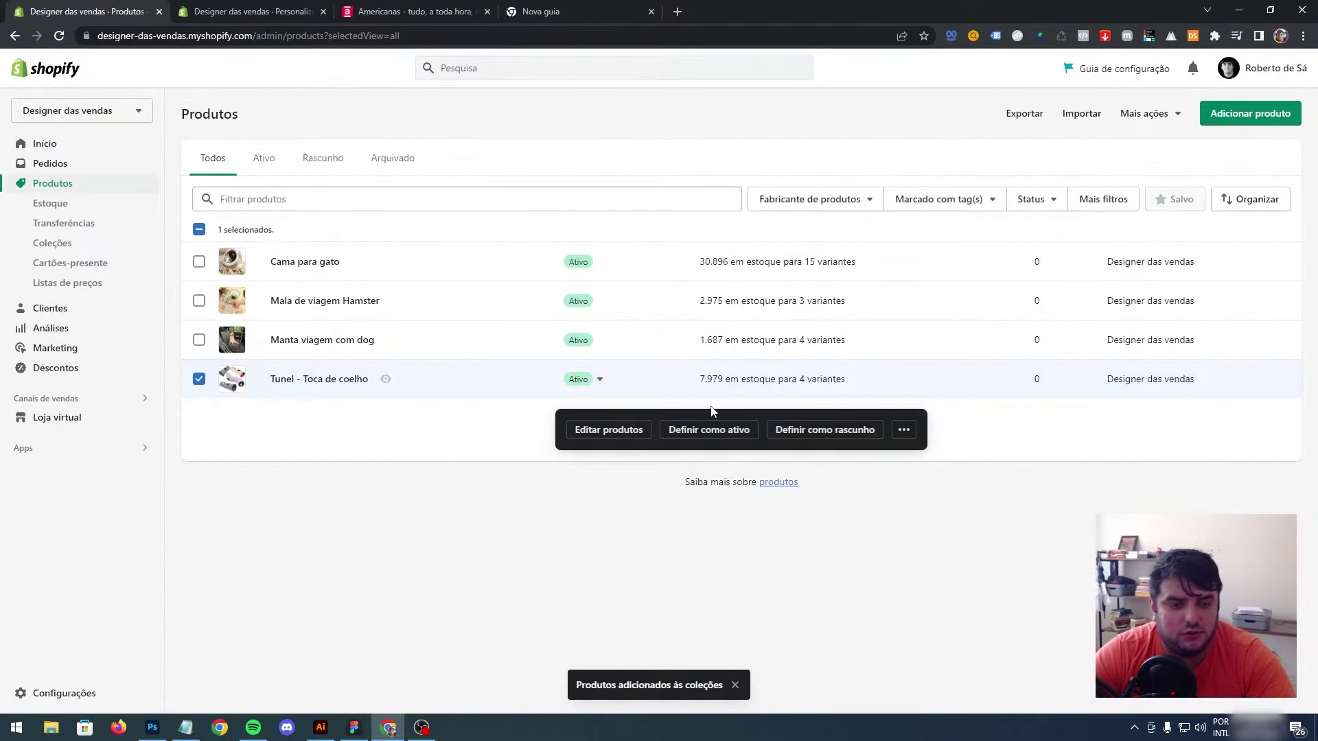
{"action": "left_click", "coordinate": [904, 429]}
{"action": "left_click", "coordinate": [815, 376]}
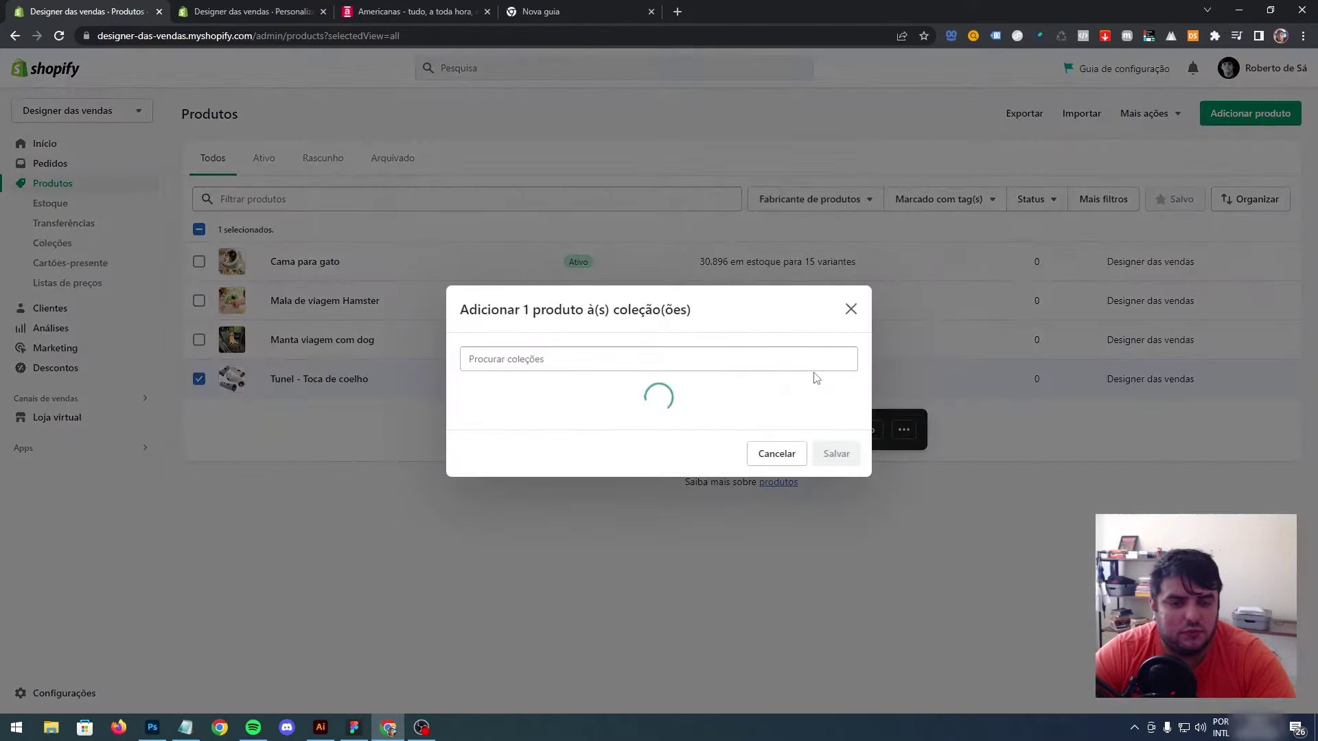
{"action": "left_click", "coordinate": [466, 348]}
{"action": "left_click", "coordinate": [472, 410]}
{"action": "left_click", "coordinate": [836, 517]}
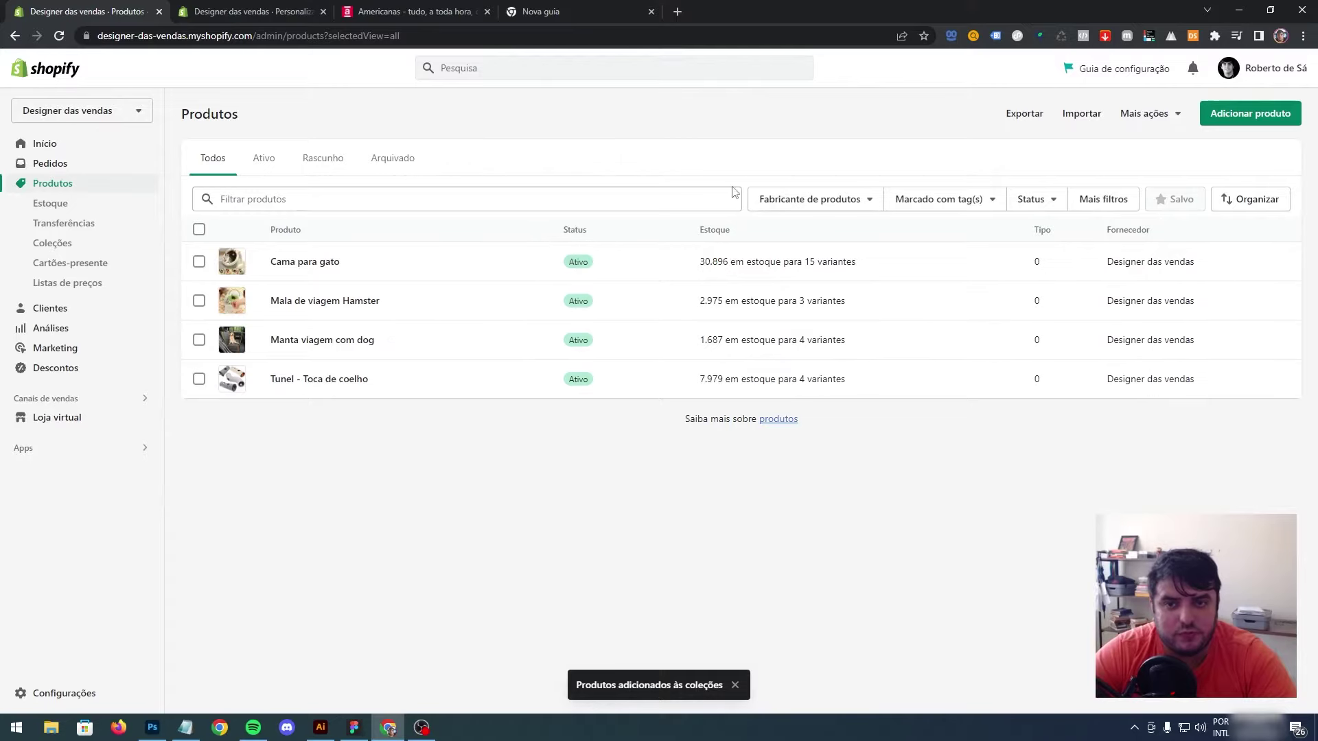
Step: Switch to the open theme editor and reload it, discarding its unsaved changes
{"action": "left_click", "coordinate": [253, 13]}
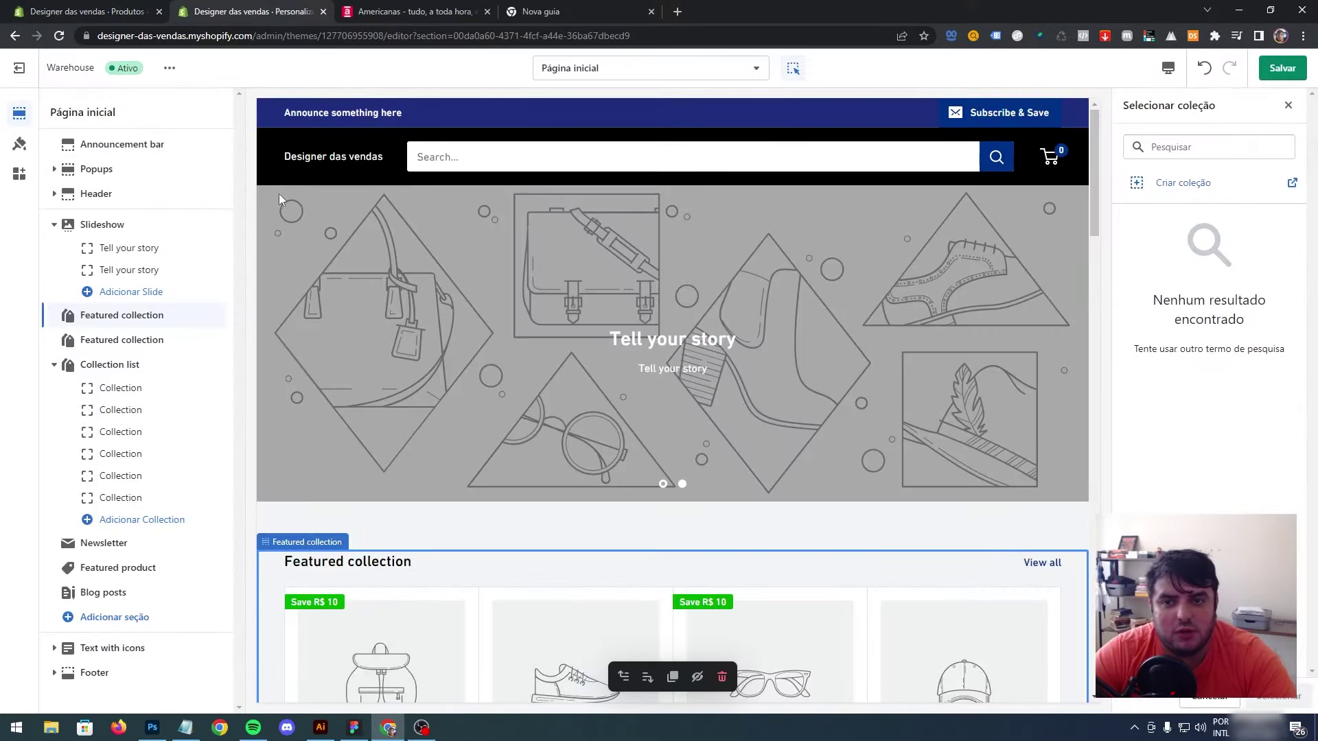
{"action": "key", "text": "F5"}
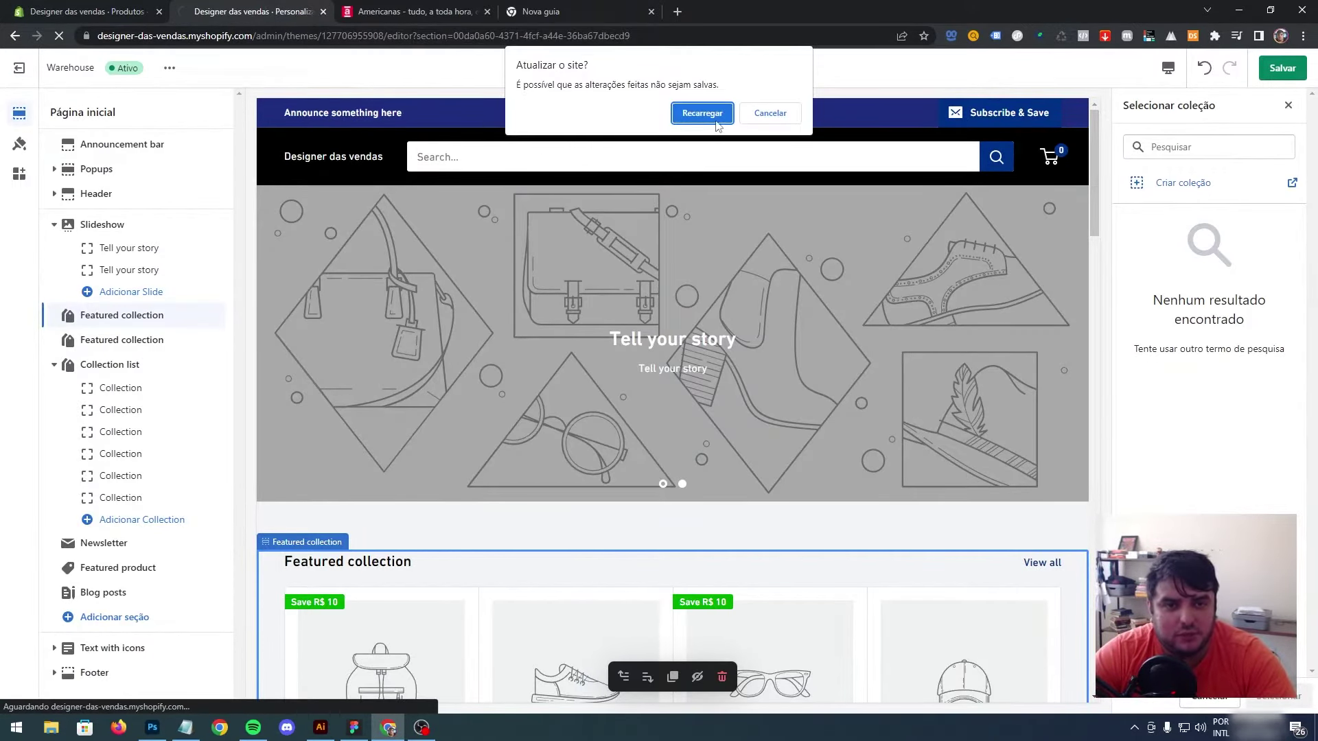
{"action": "left_click", "coordinate": [727, 114]}
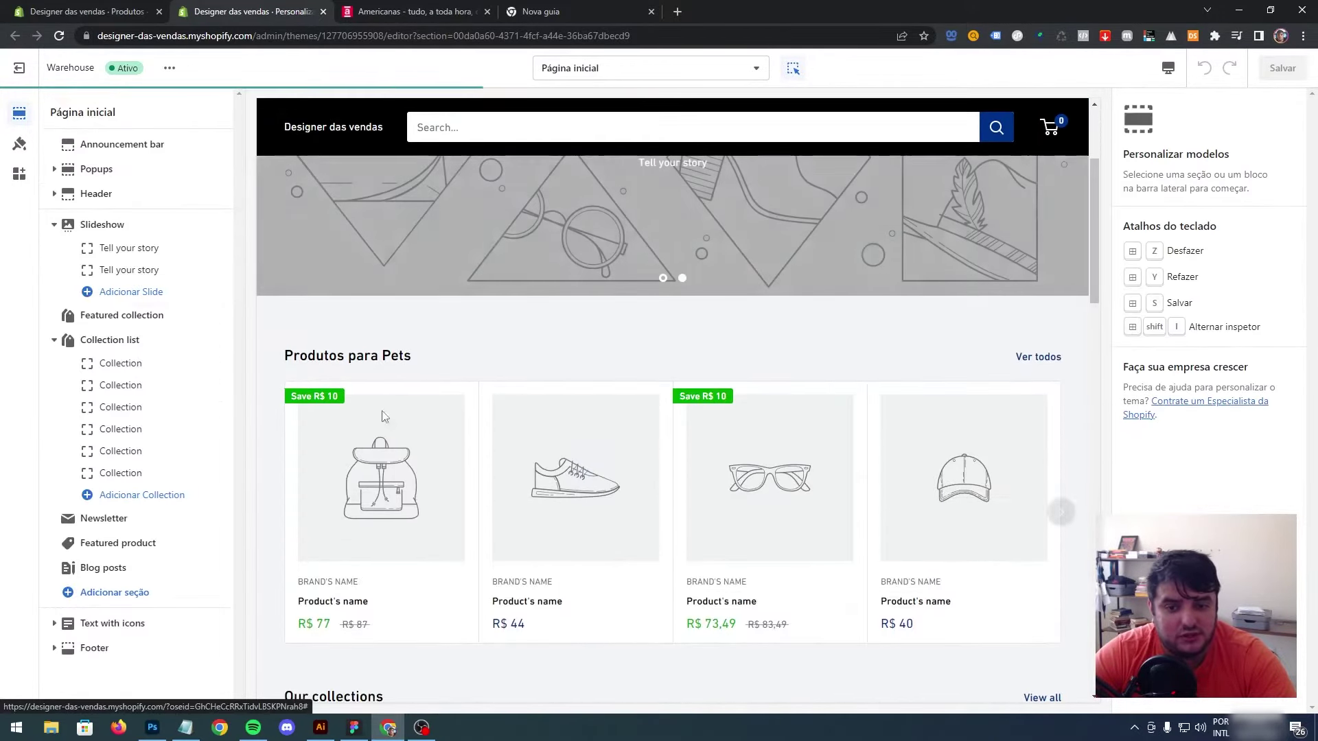
Step: Change the collection of the home page's Produtos para Pets featured section to PET
{"action": "scroll", "coordinate": [443, 409], "scroll_direction": "down", "scroll_amount": 4}
{"action": "scroll", "coordinate": [446, 416], "scroll_direction": "up", "scroll_amount": 4}
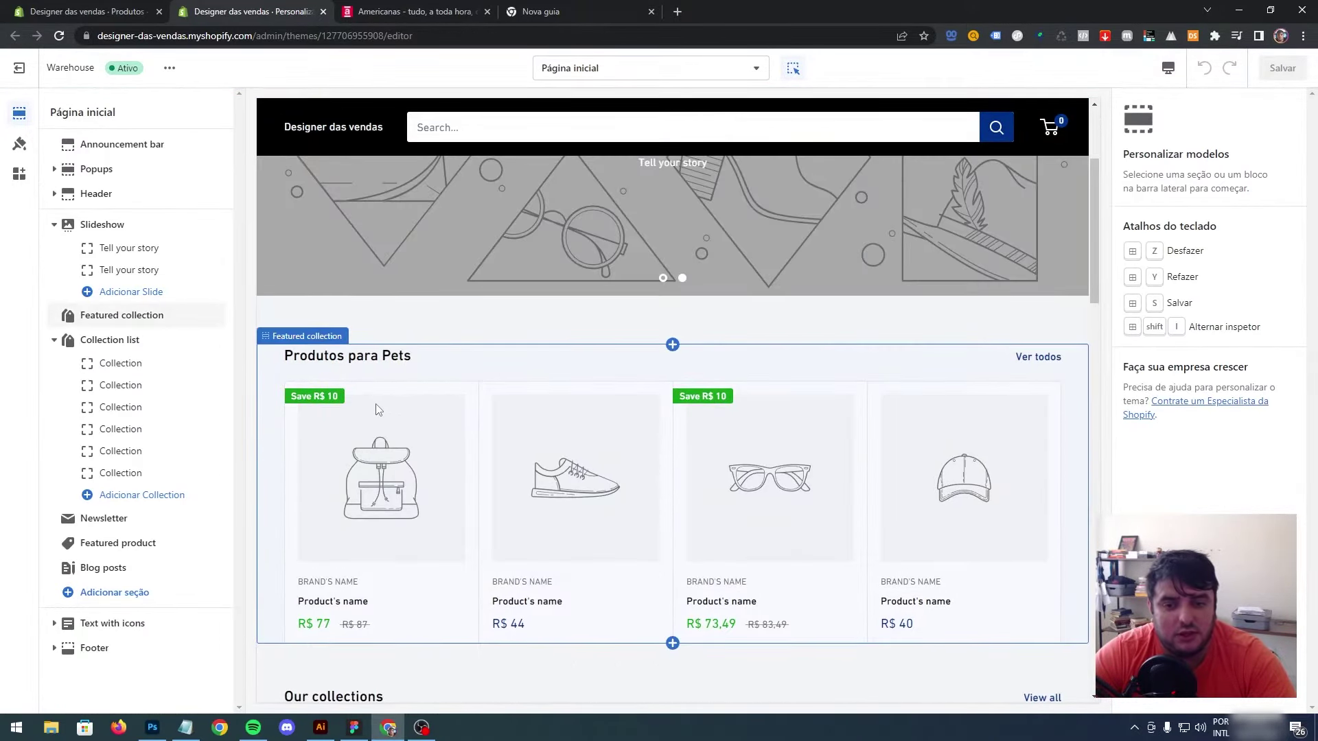
{"action": "left_click", "coordinate": [447, 369]}
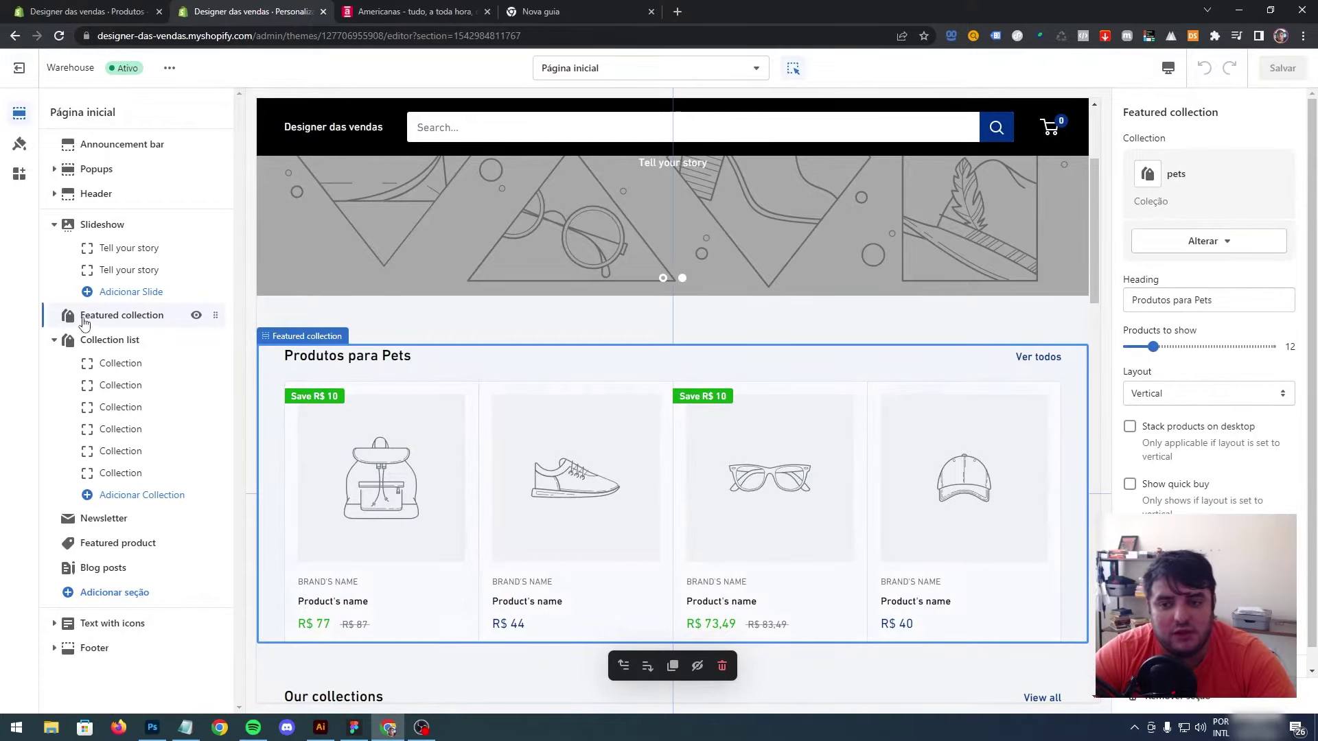
{"action": "left_click", "coordinate": [1203, 241]}
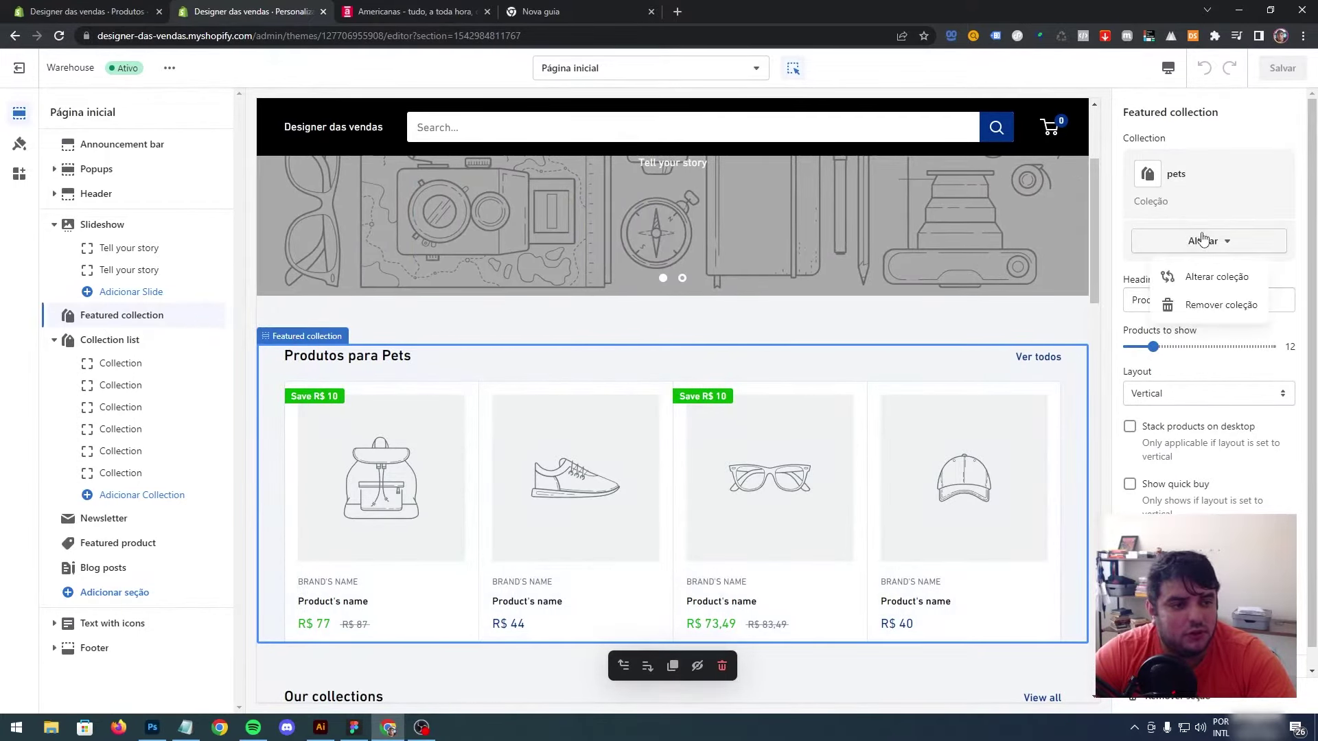
{"action": "left_click", "coordinate": [1209, 281]}
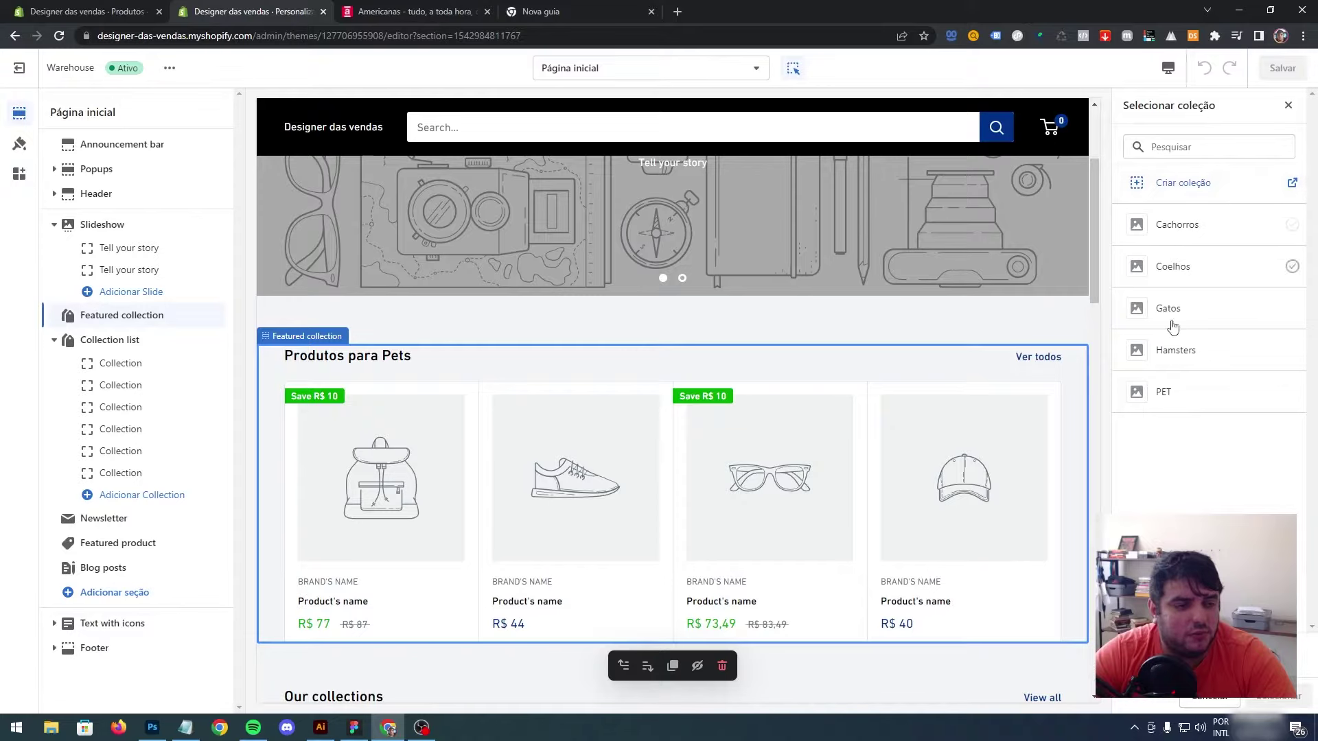
{"action": "left_click", "coordinate": [1163, 391]}
{"action": "left_click", "coordinate": [1274, 697]}
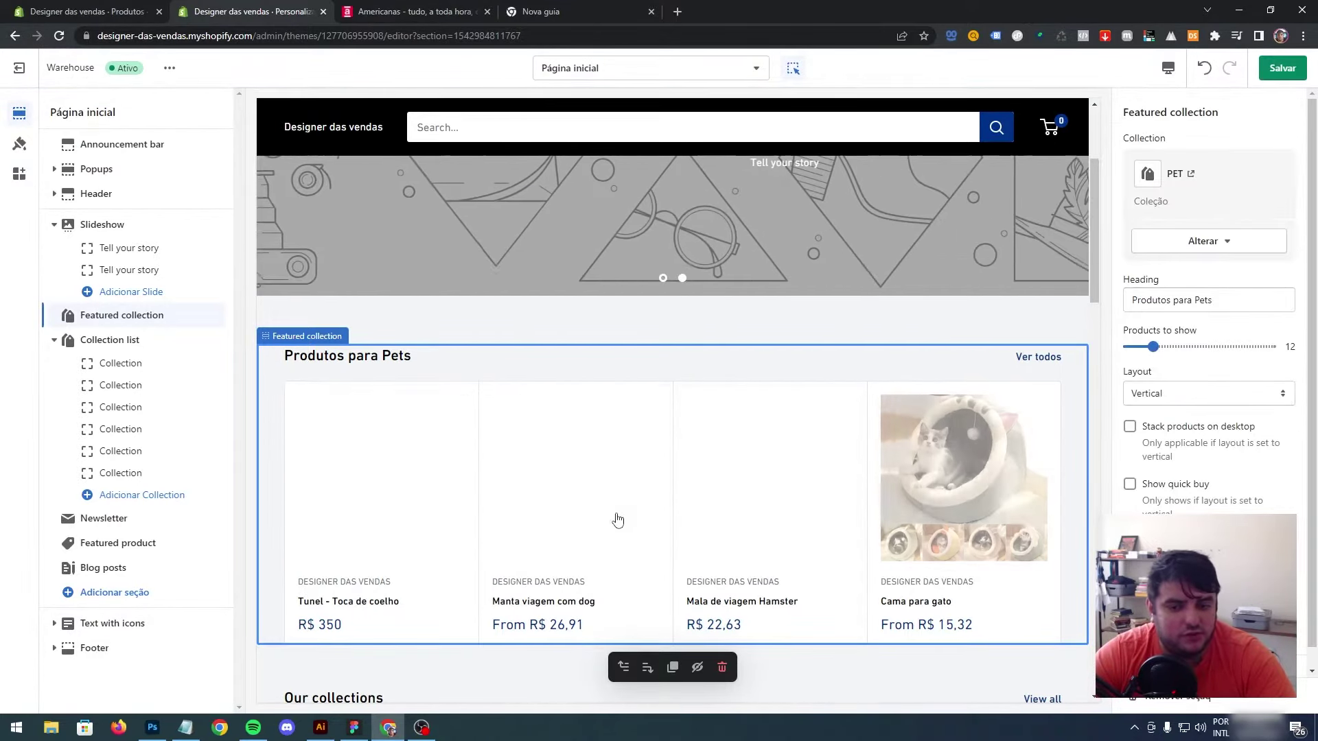
{"action": "scroll", "coordinate": [988, 241], "scroll_direction": "down", "scroll_amount": 1}
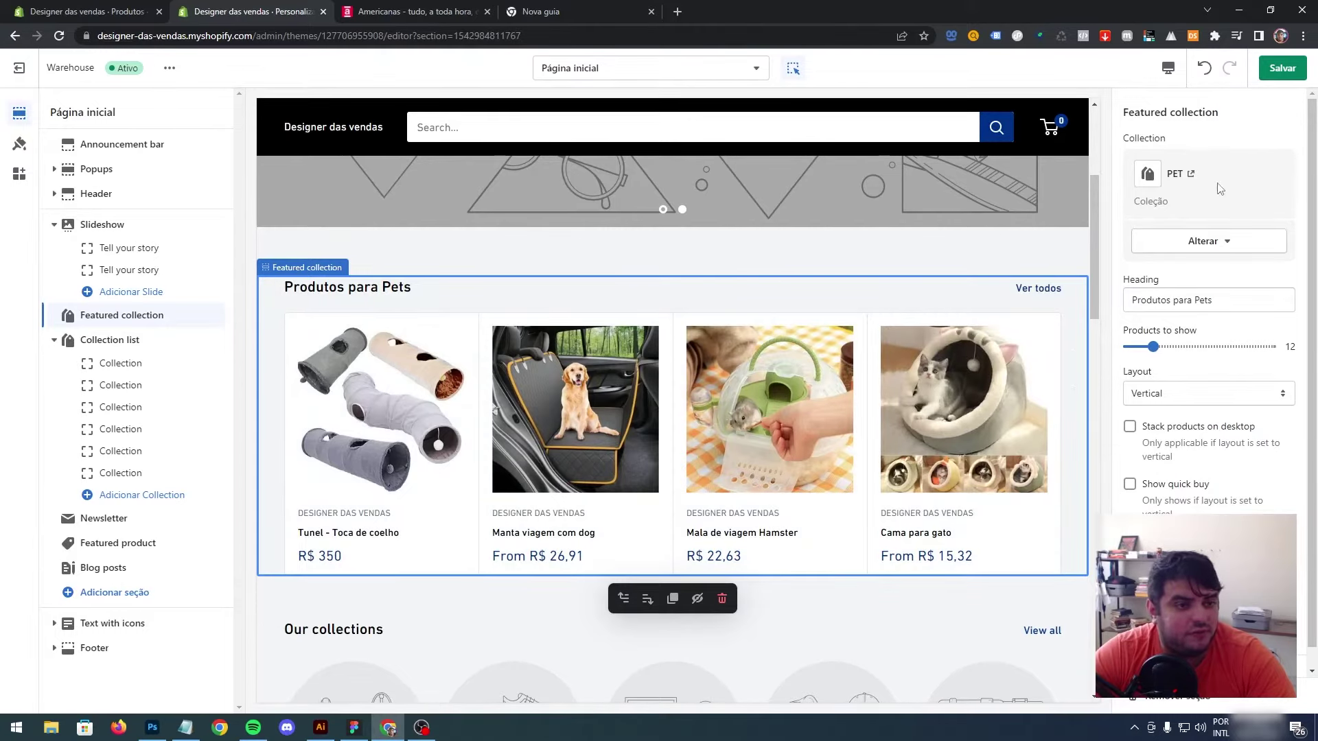
Step: Try the Horizontal and Collage layouts for the Produtos para Pets section and return it to Vertical
{"action": "triple_click", "coordinate": [1236, 309]}
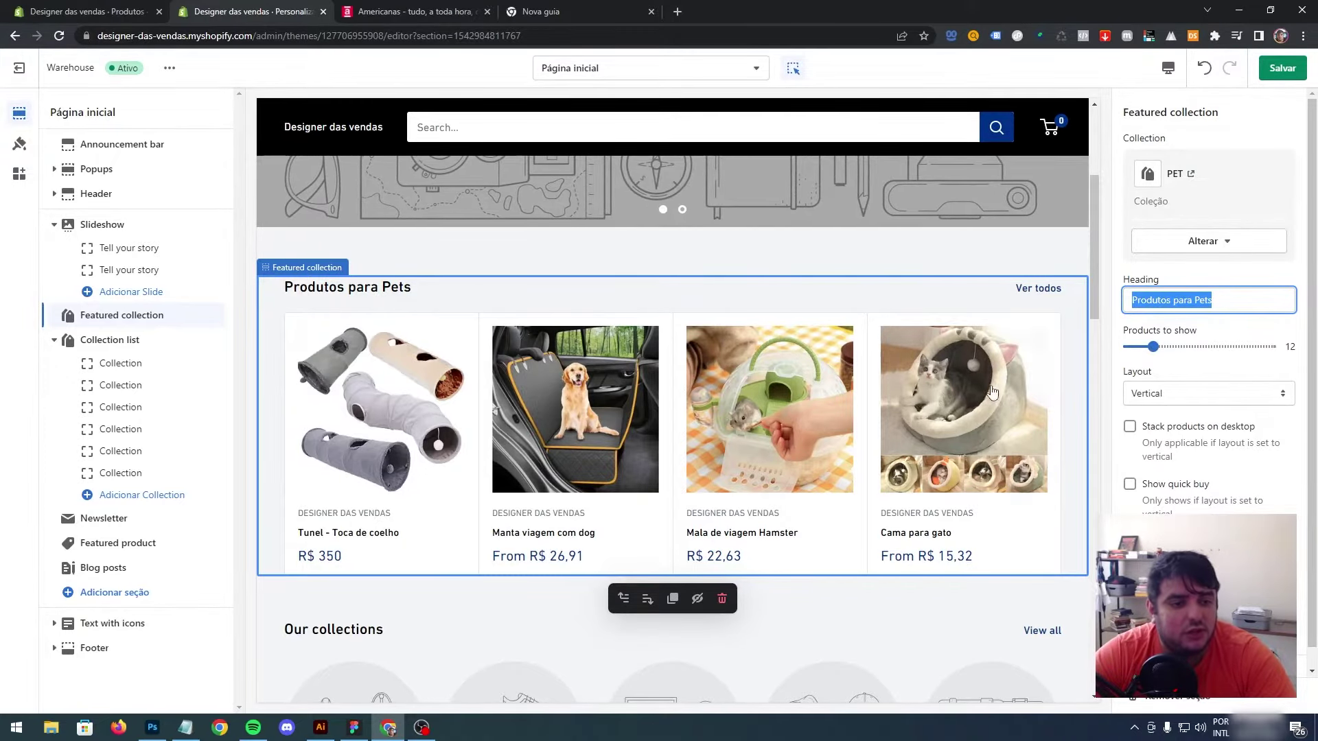
{"action": "scroll", "coordinate": [1167, 350], "scroll_direction": "down", "scroll_amount": 1}
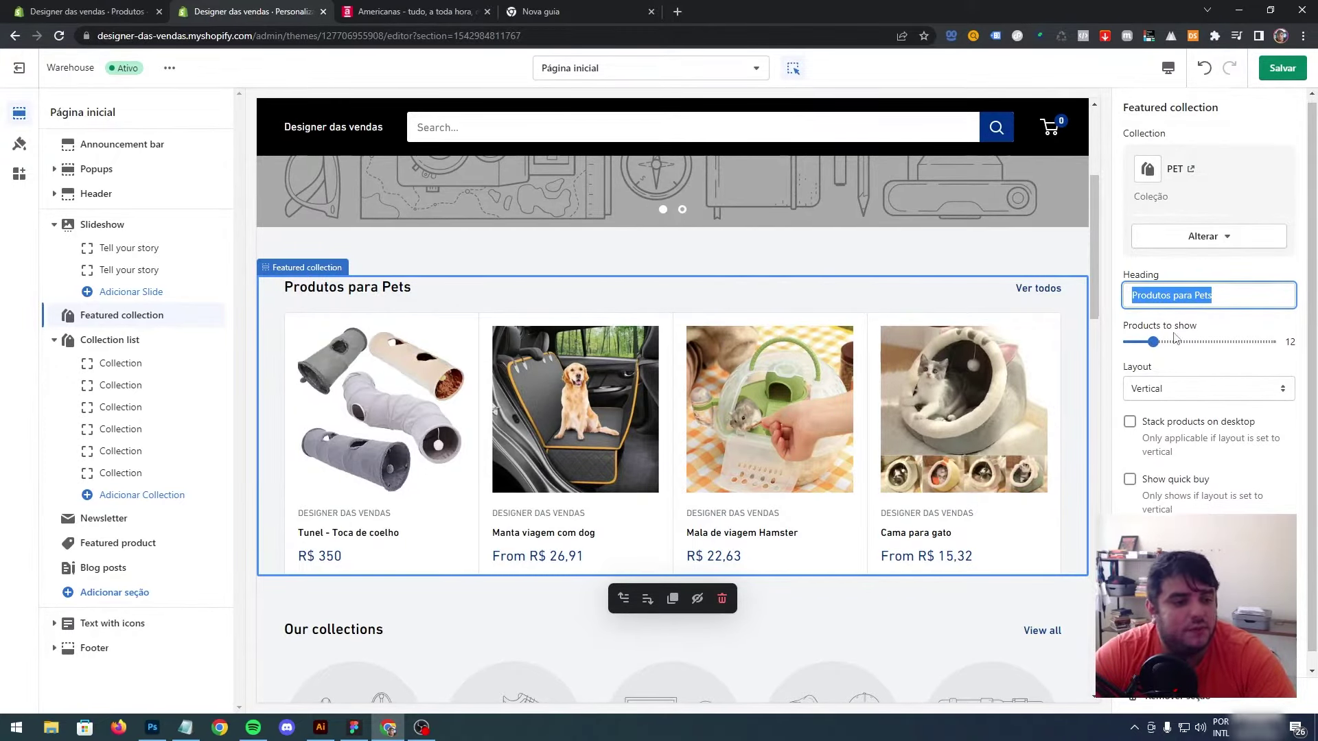
{"action": "left_click", "coordinate": [1153, 380]}
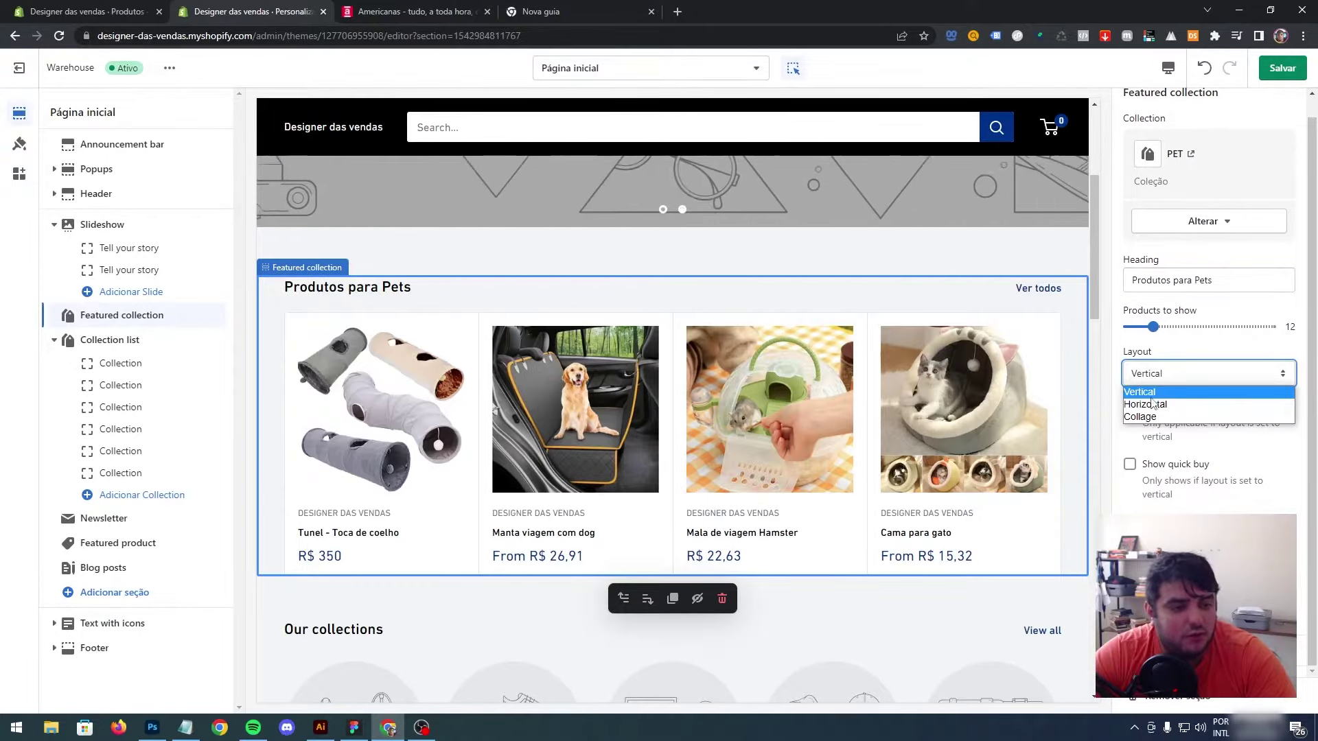
{"action": "left_click", "coordinate": [1150, 399]}
{"action": "left_click", "coordinate": [1206, 383]}
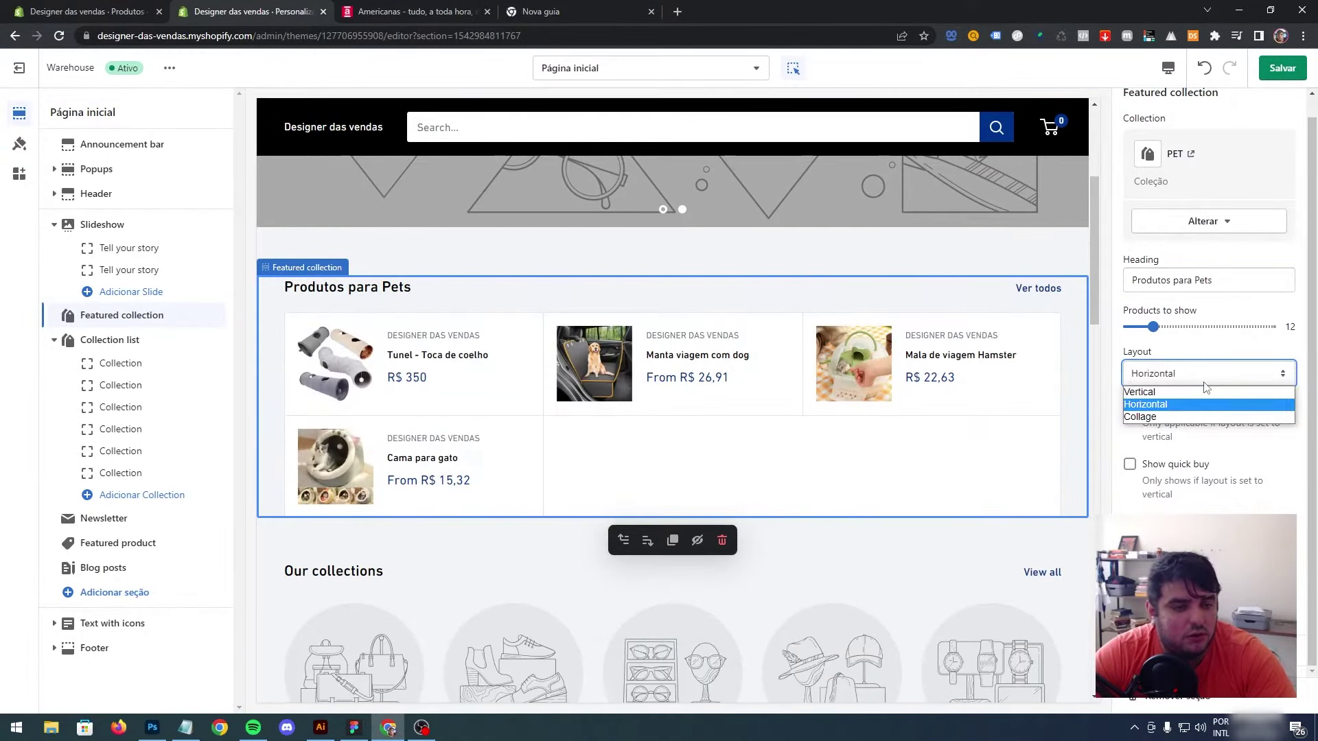
{"action": "left_click", "coordinate": [1180, 416]}
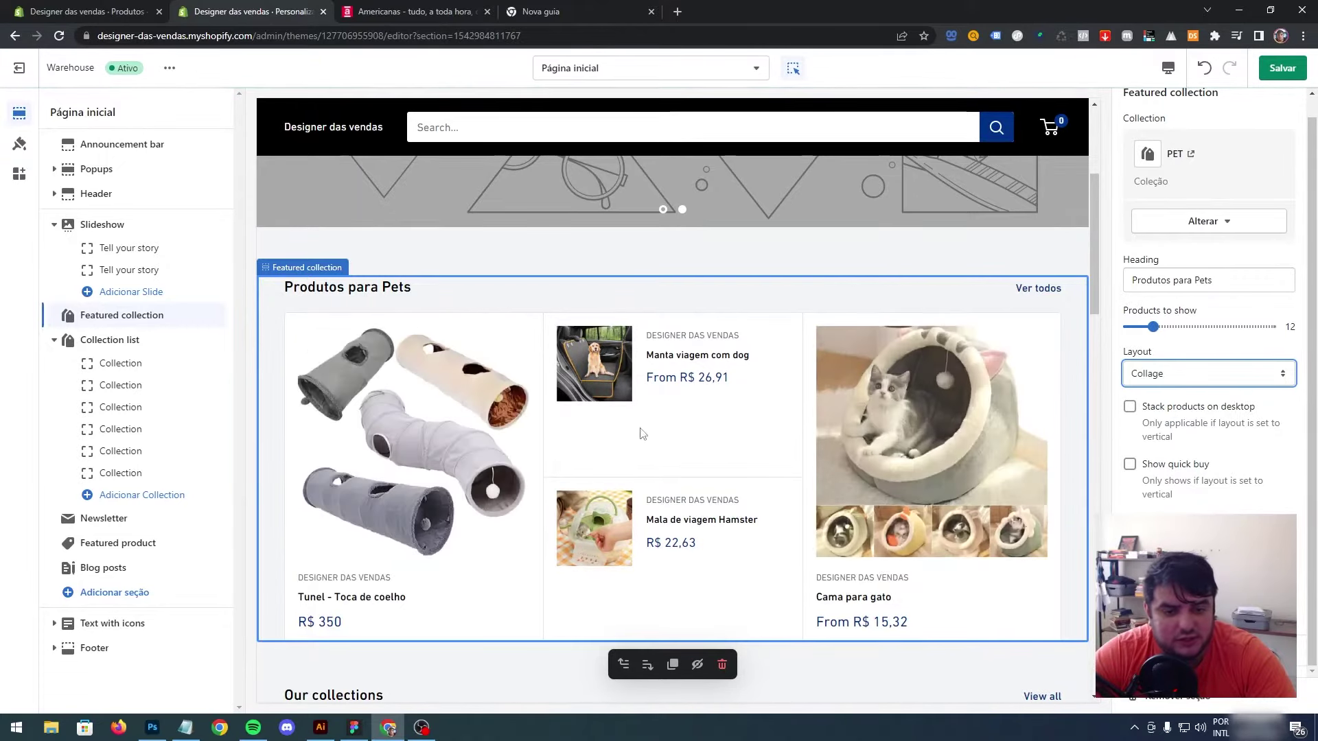
{"action": "left_click", "coordinate": [1206, 376]}
{"action": "left_click", "coordinate": [1150, 389]}
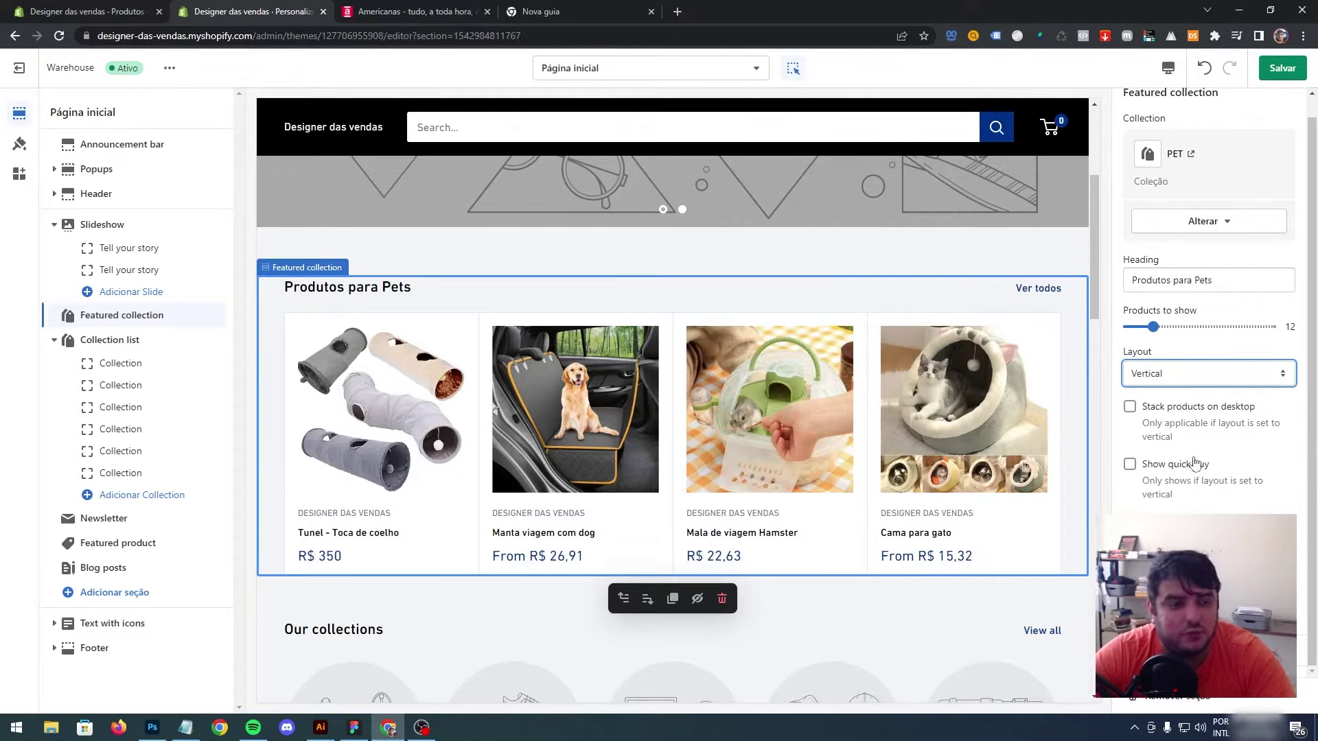
Step: Try the stack products on desktop and quick buy options of the Produtos para Pets section, leaving both off
{"action": "left_click", "coordinate": [1130, 410]}
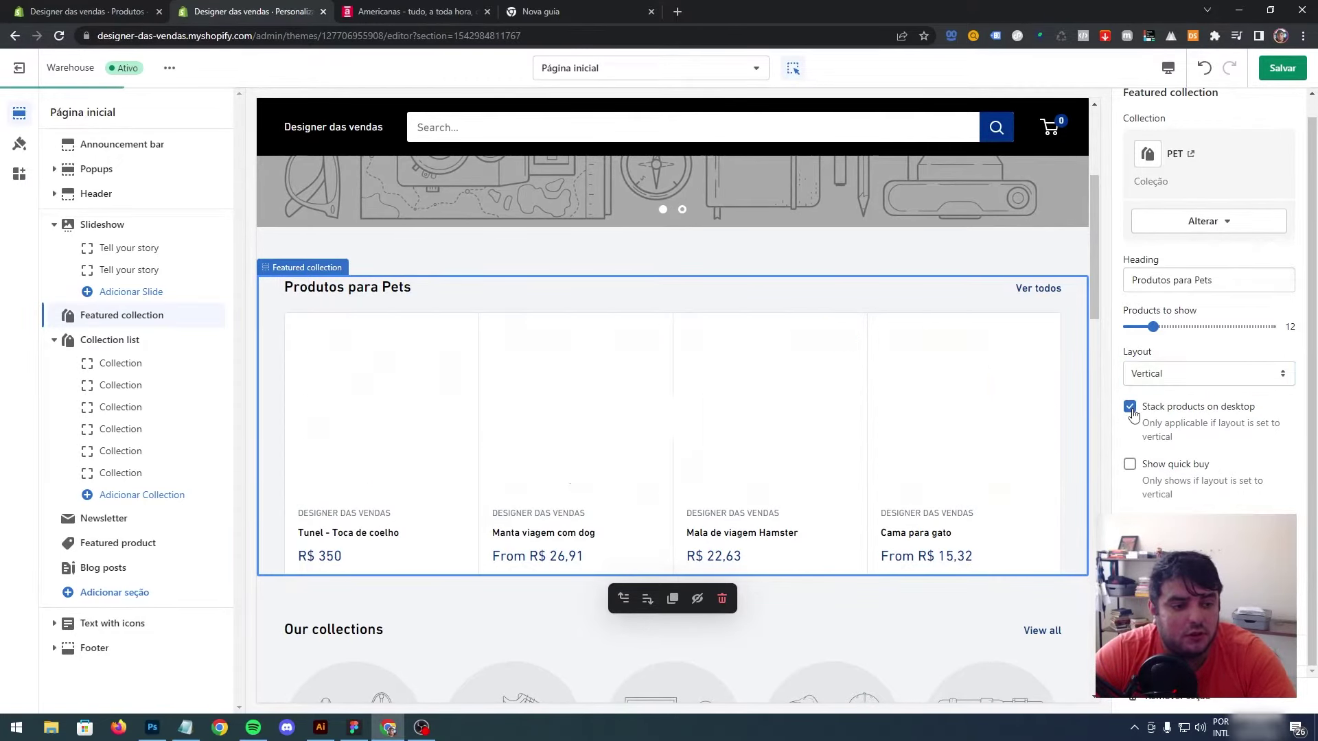
{"action": "left_click", "coordinate": [1130, 409]}
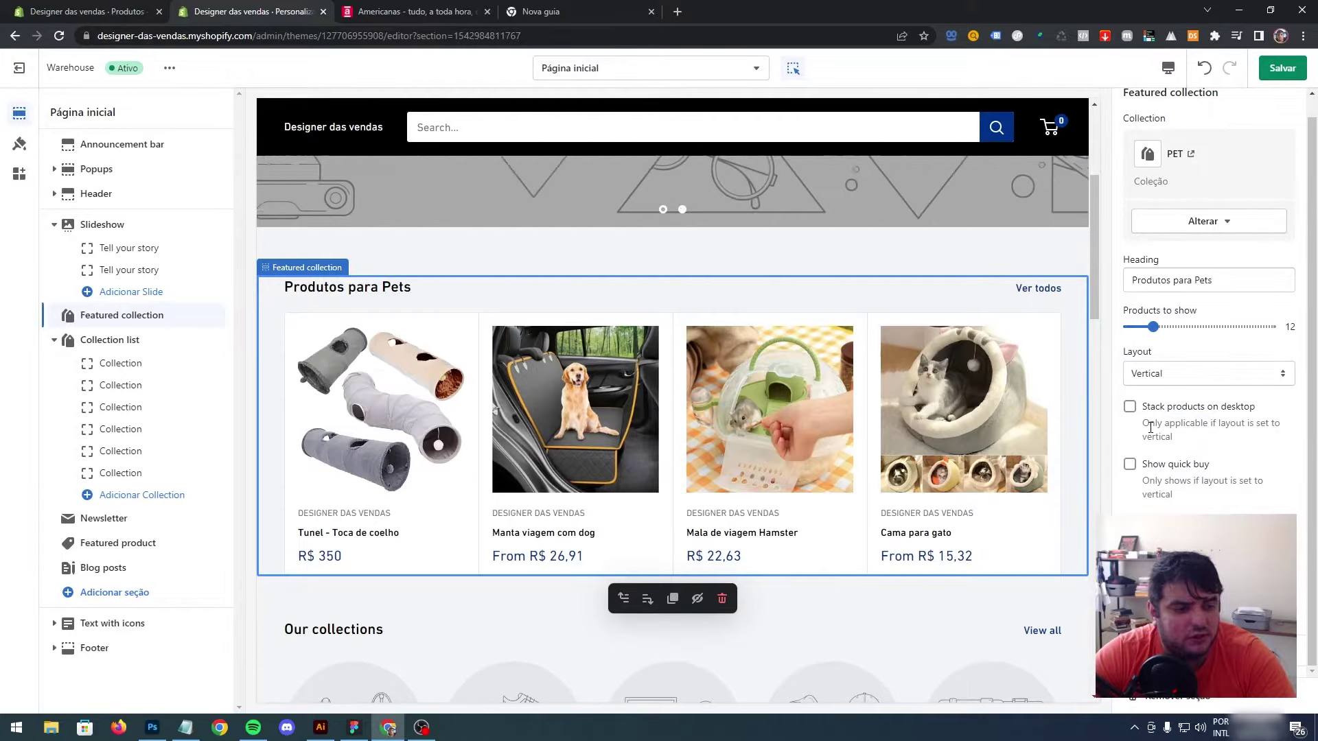
{"action": "triple_click", "coordinate": [1191, 446]}
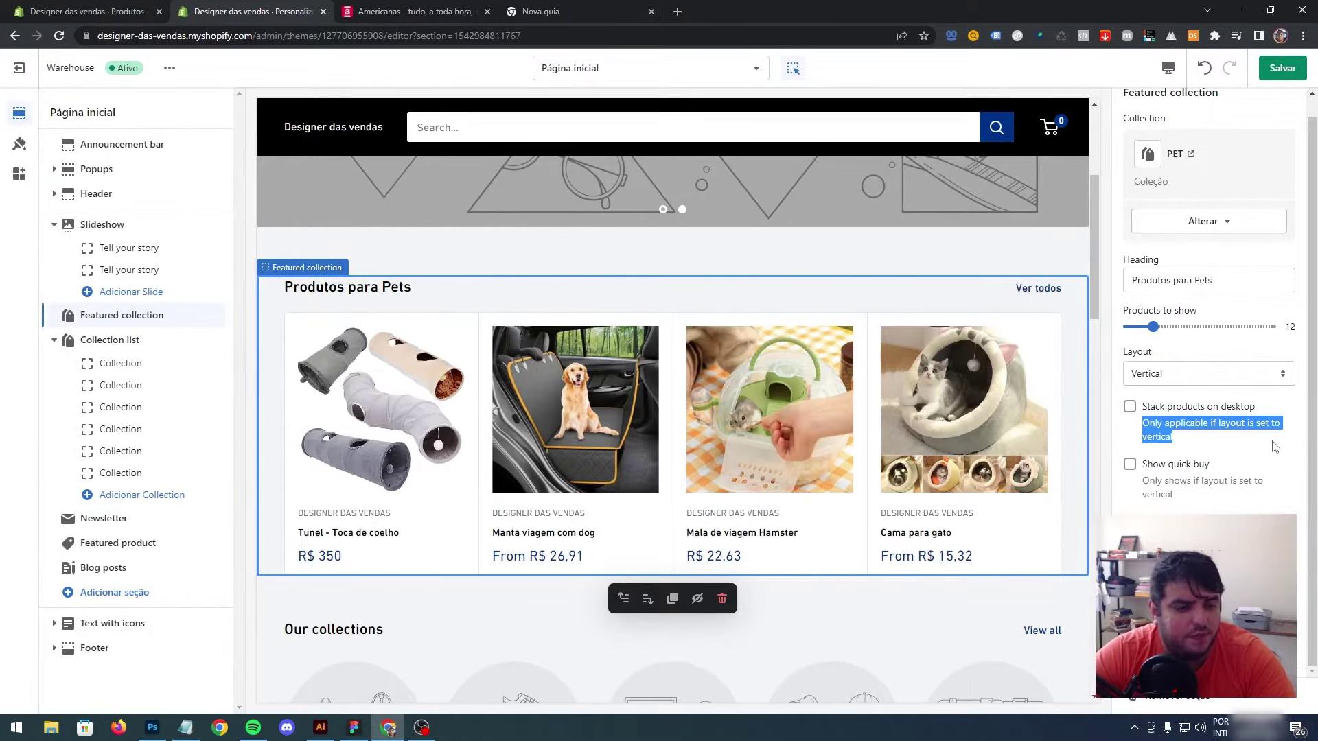
{"action": "left_click", "coordinate": [1129, 464]}
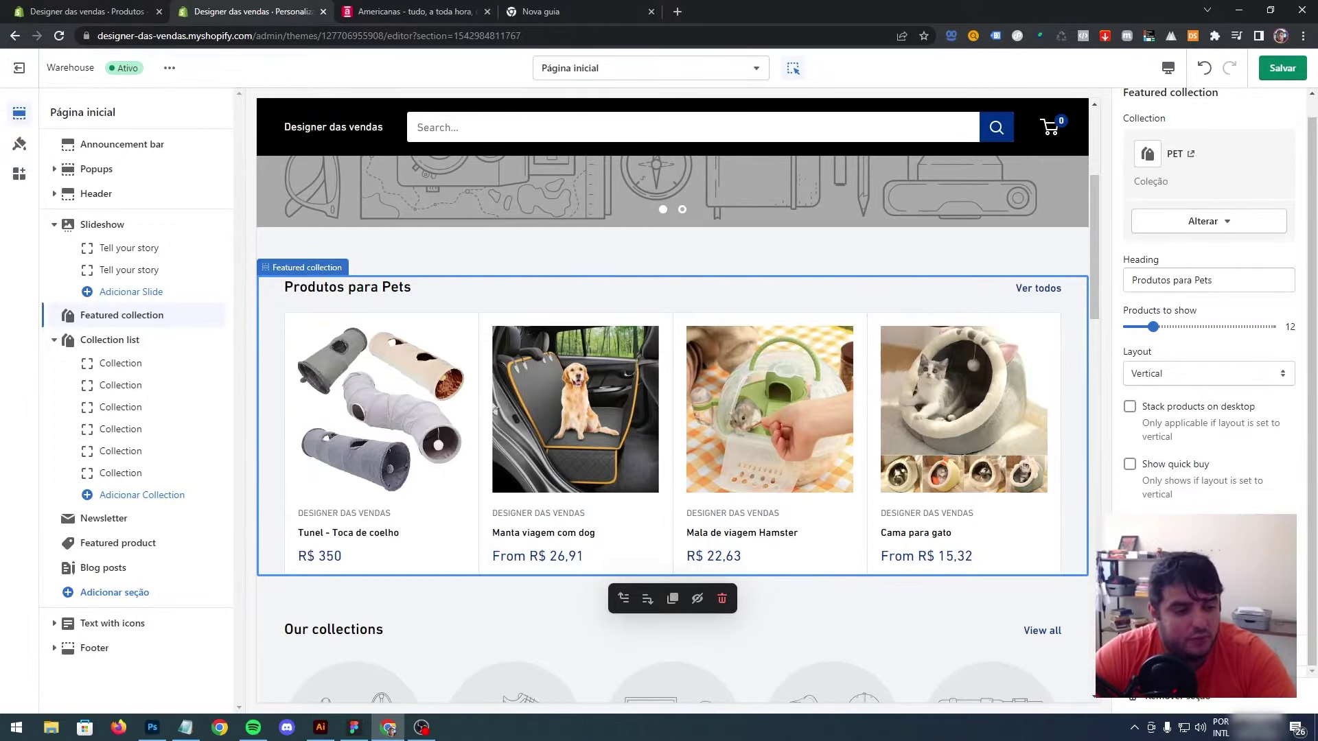
{"action": "left_click", "coordinate": [1176, 430]}
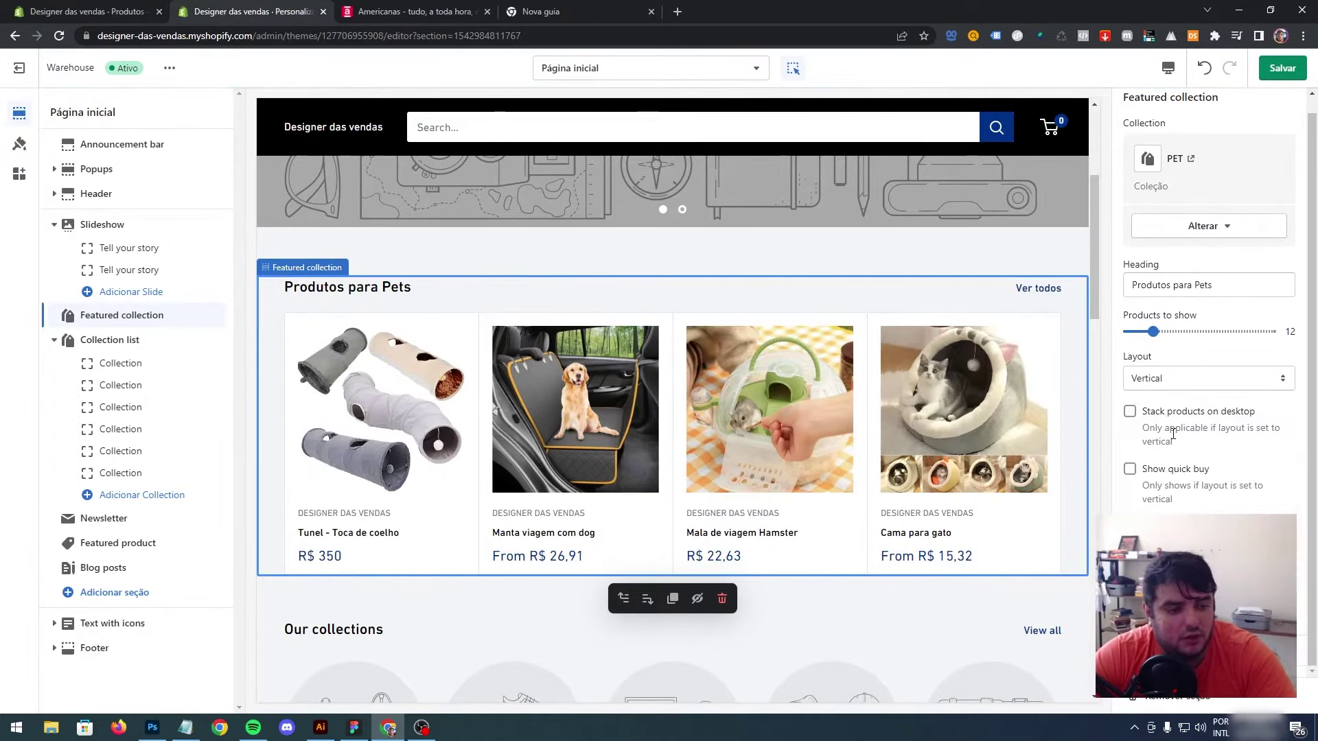
{"action": "left_click", "coordinate": [1147, 401]}
{"action": "key", "text": "Escape"}
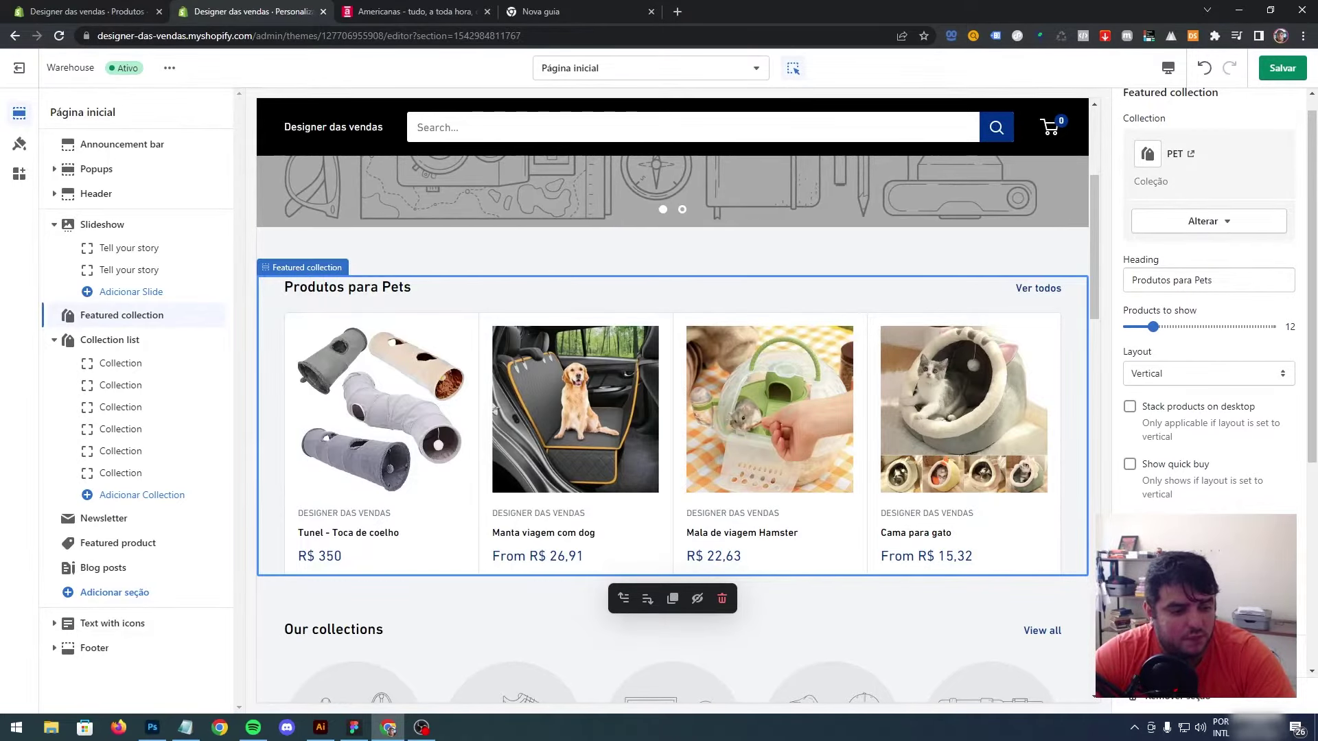
Step: Try the Short (4:3) and Square (1:1) product image sizes for the Produtos para Pets section and return to Natural
{"action": "scroll", "coordinate": [1299, 588], "scroll_direction": "down", "scroll_amount": 3}
{"action": "scroll", "coordinate": [1207, 384], "scroll_direction": "down", "scroll_amount": 2}
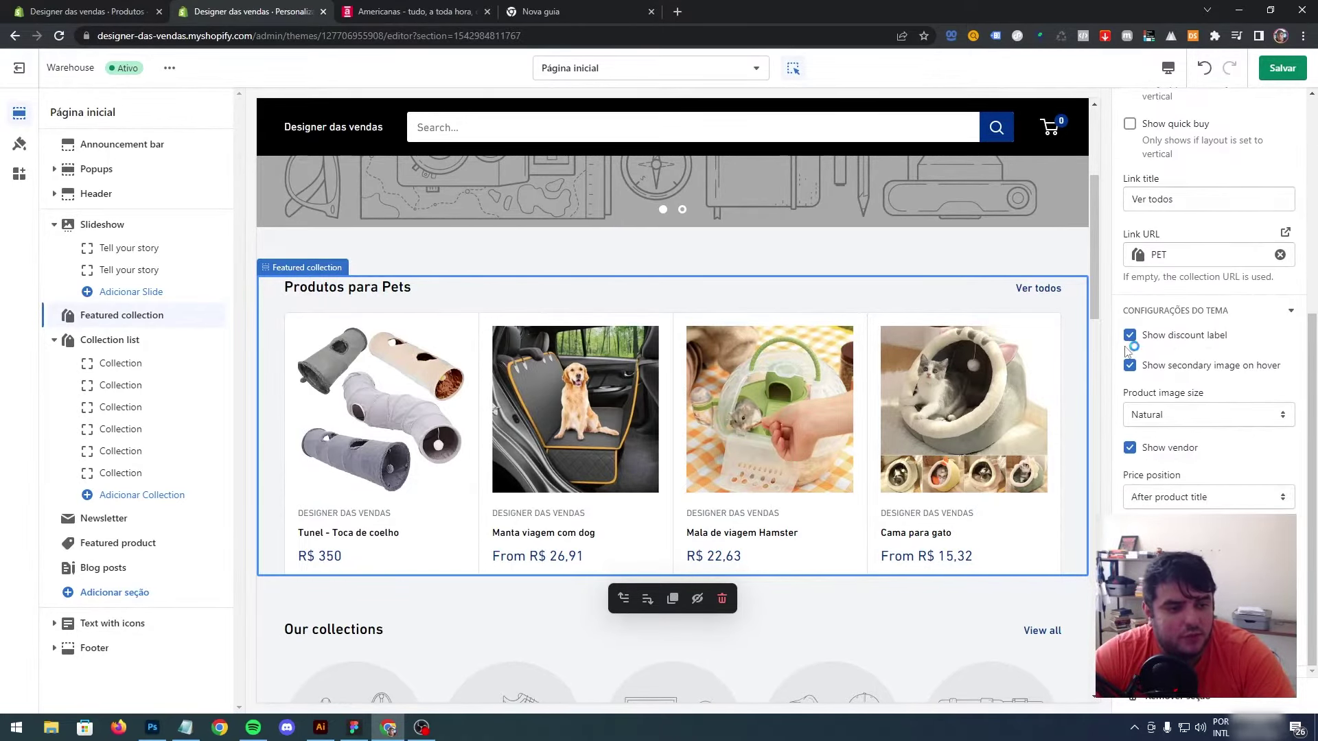
{"action": "left_click_drag", "start_coordinate": [1224, 341], "coordinate": [1144, 347]}
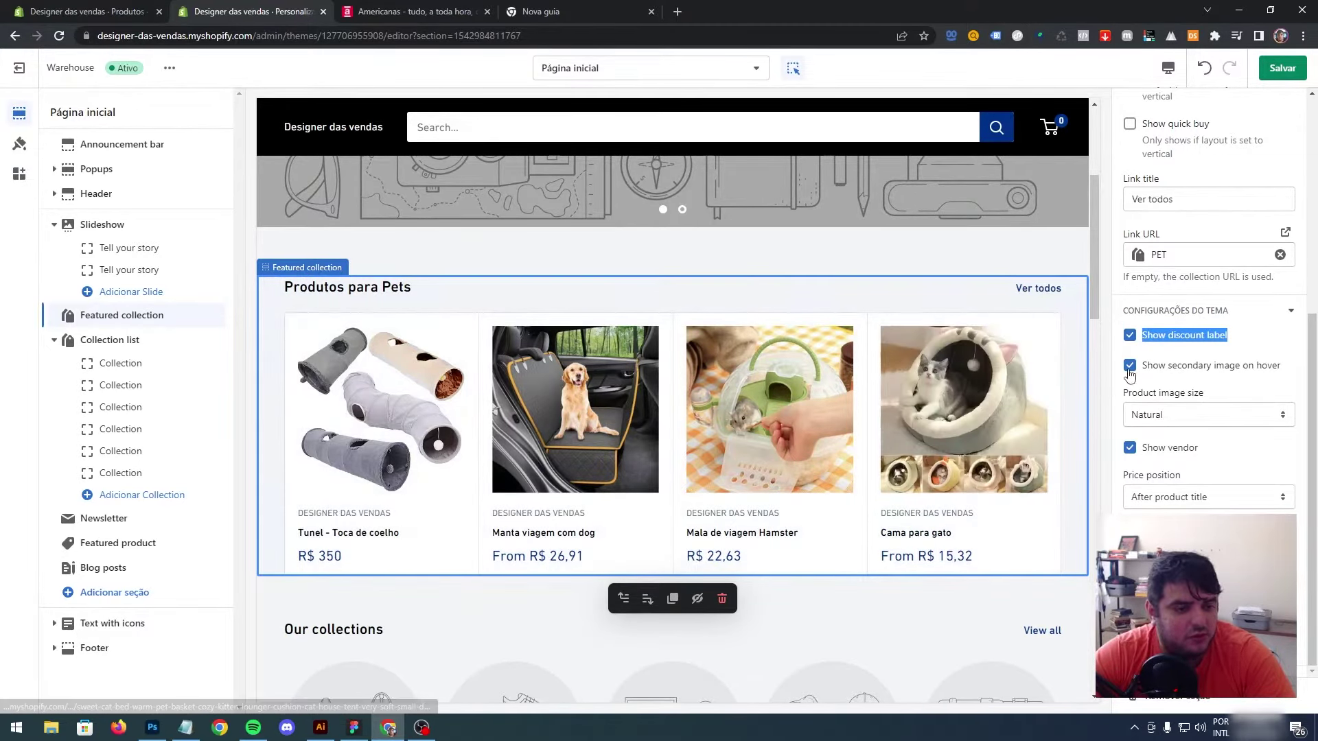
{"action": "left_click", "coordinate": [1142, 421]}
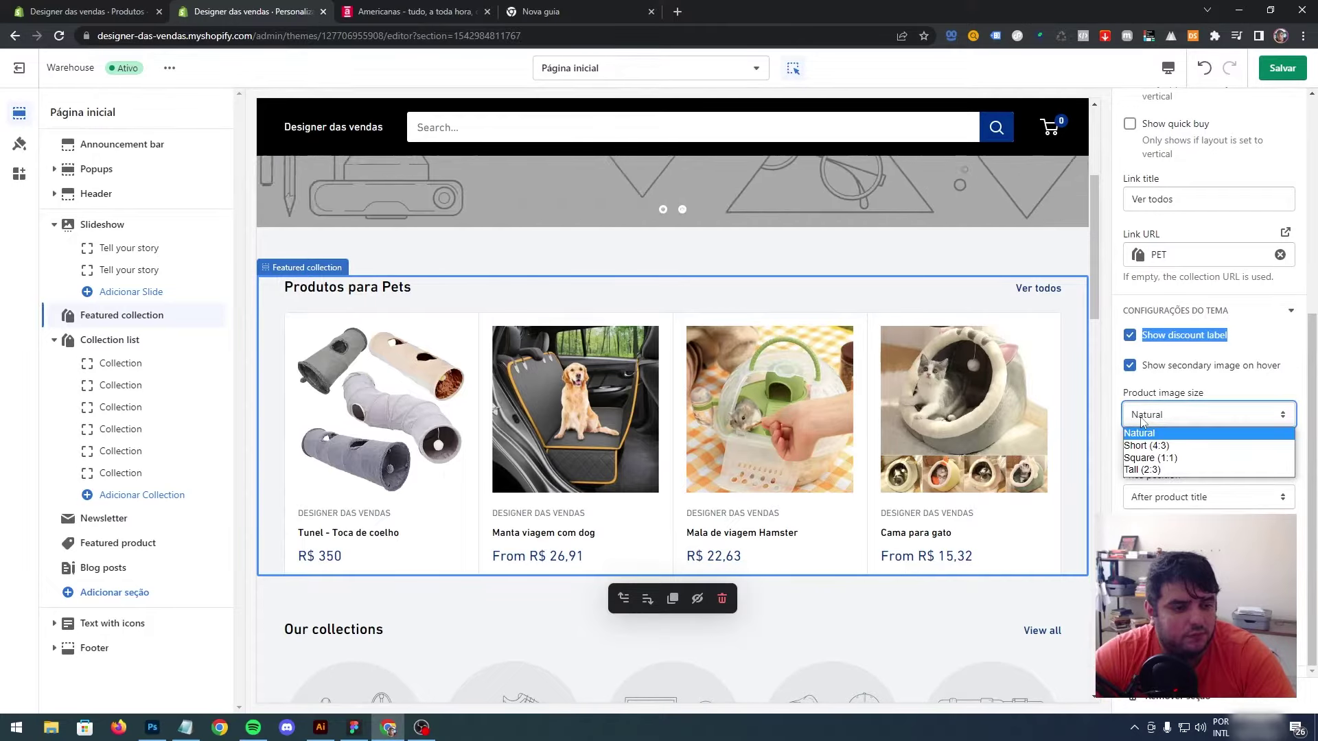
{"action": "left_click", "coordinate": [1158, 443]}
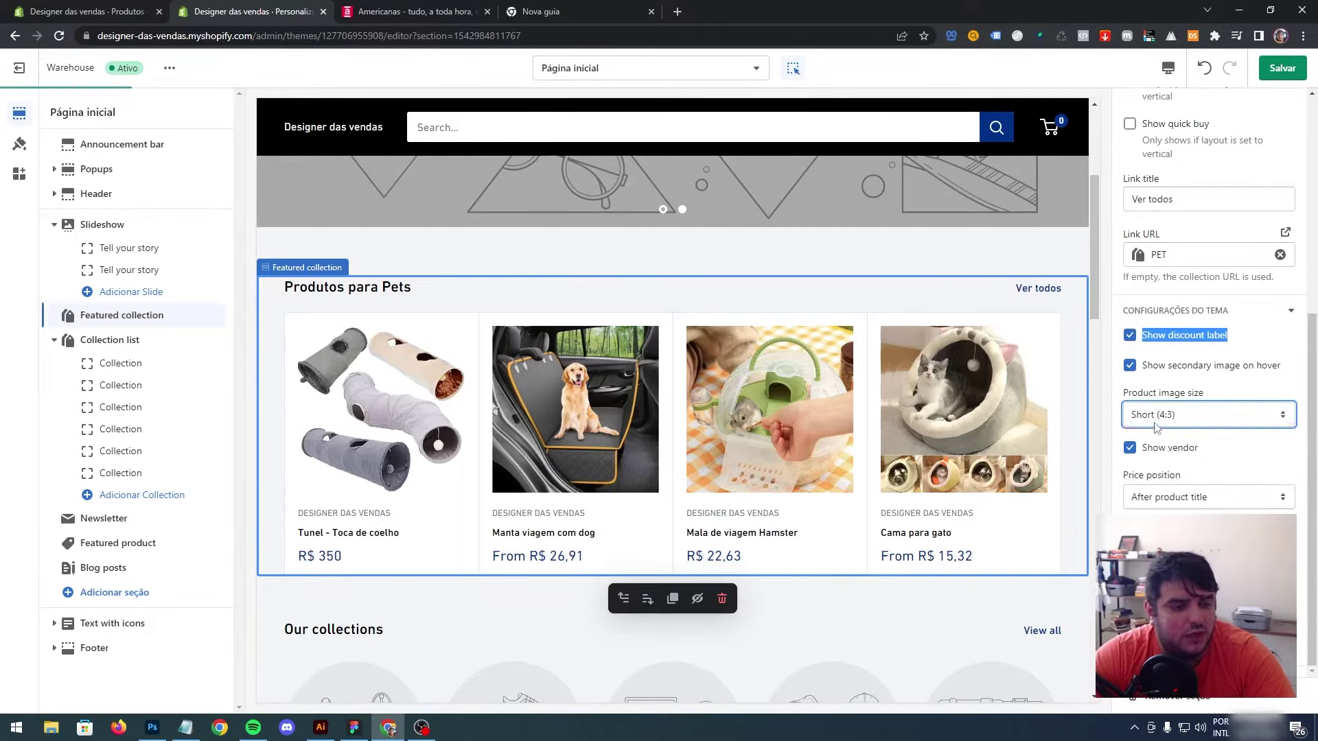
{"action": "left_click", "coordinate": [1157, 425]}
{"action": "left_click", "coordinate": [1158, 459]}
{"action": "left_click", "coordinate": [1158, 425]}
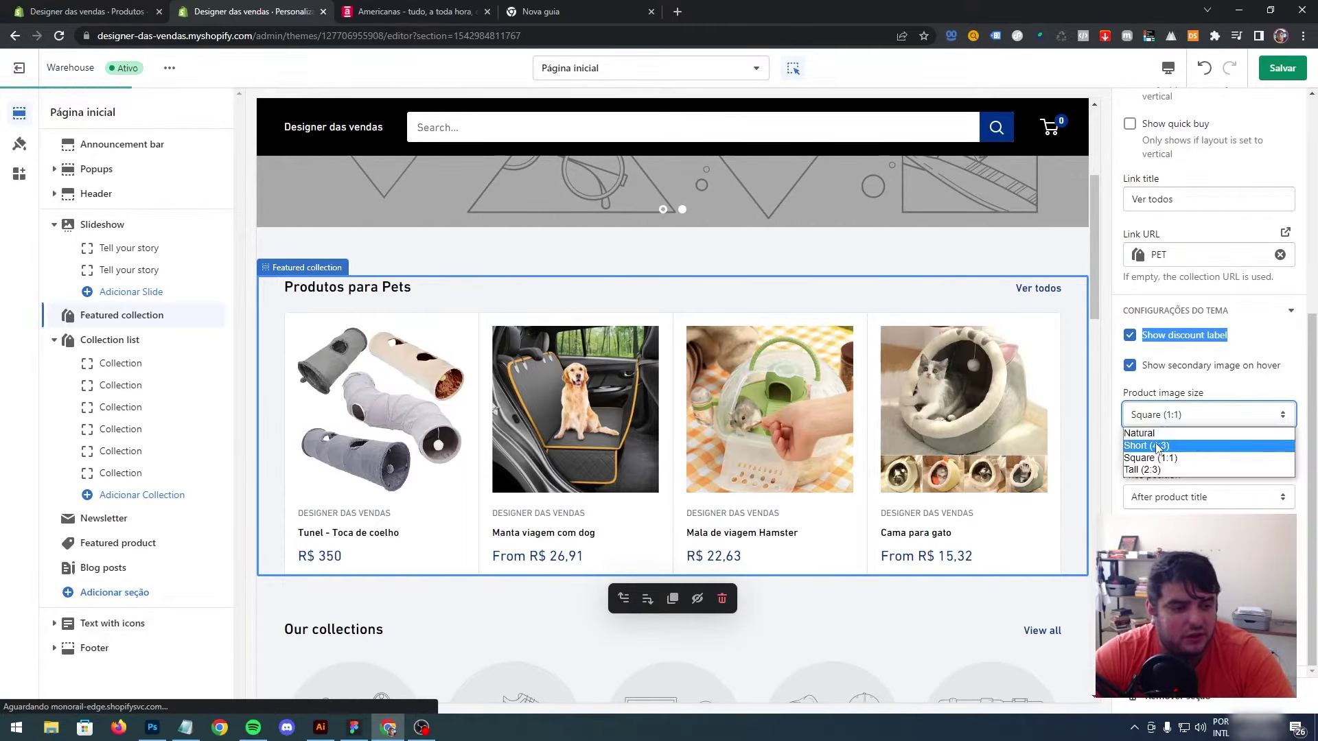
{"action": "left_click", "coordinate": [1156, 433]}
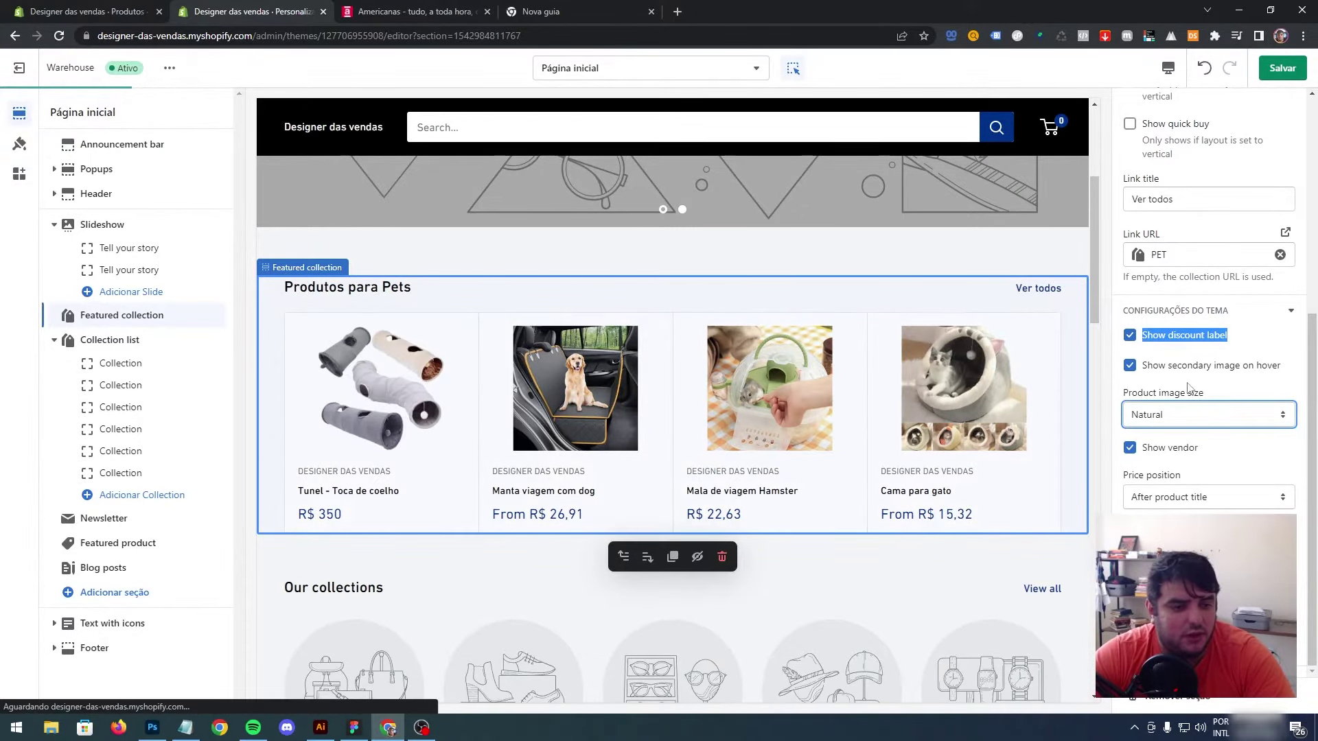
{"action": "left_click", "coordinate": [1150, 423]}
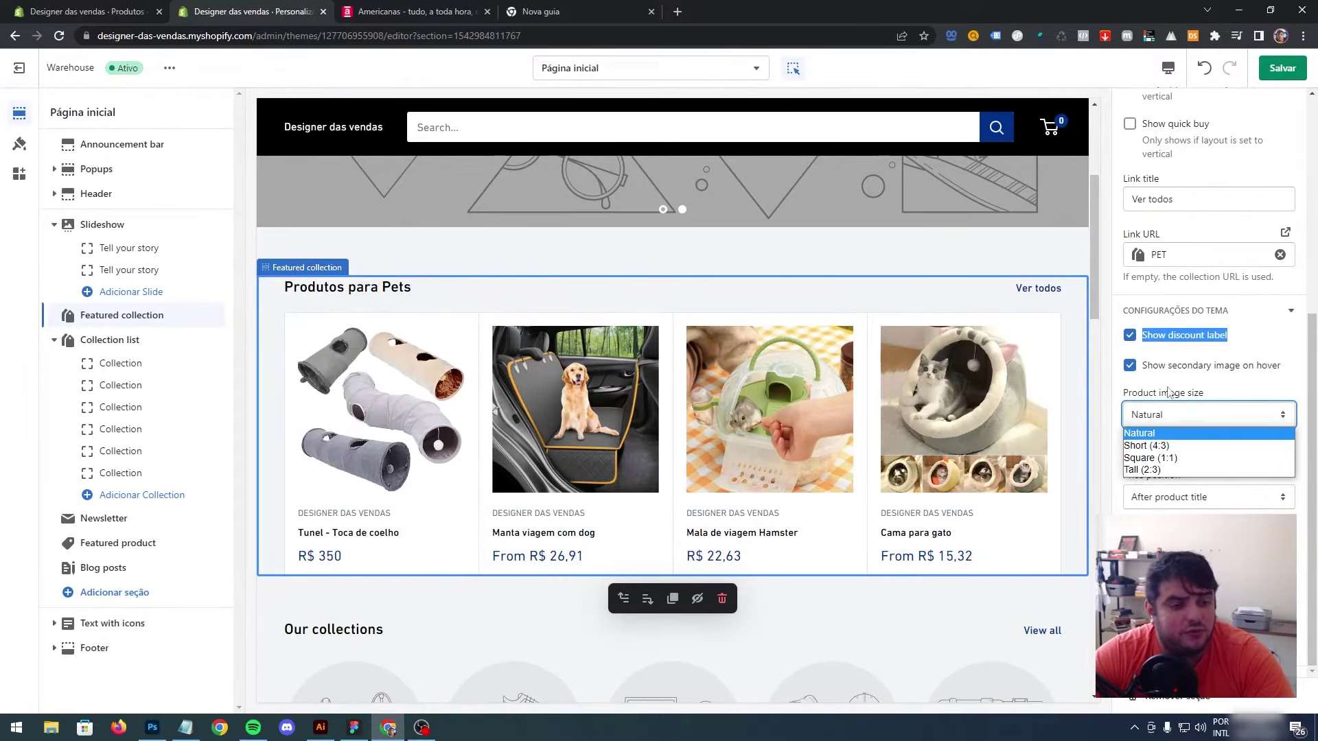
{"action": "left_click", "coordinate": [1228, 395]}
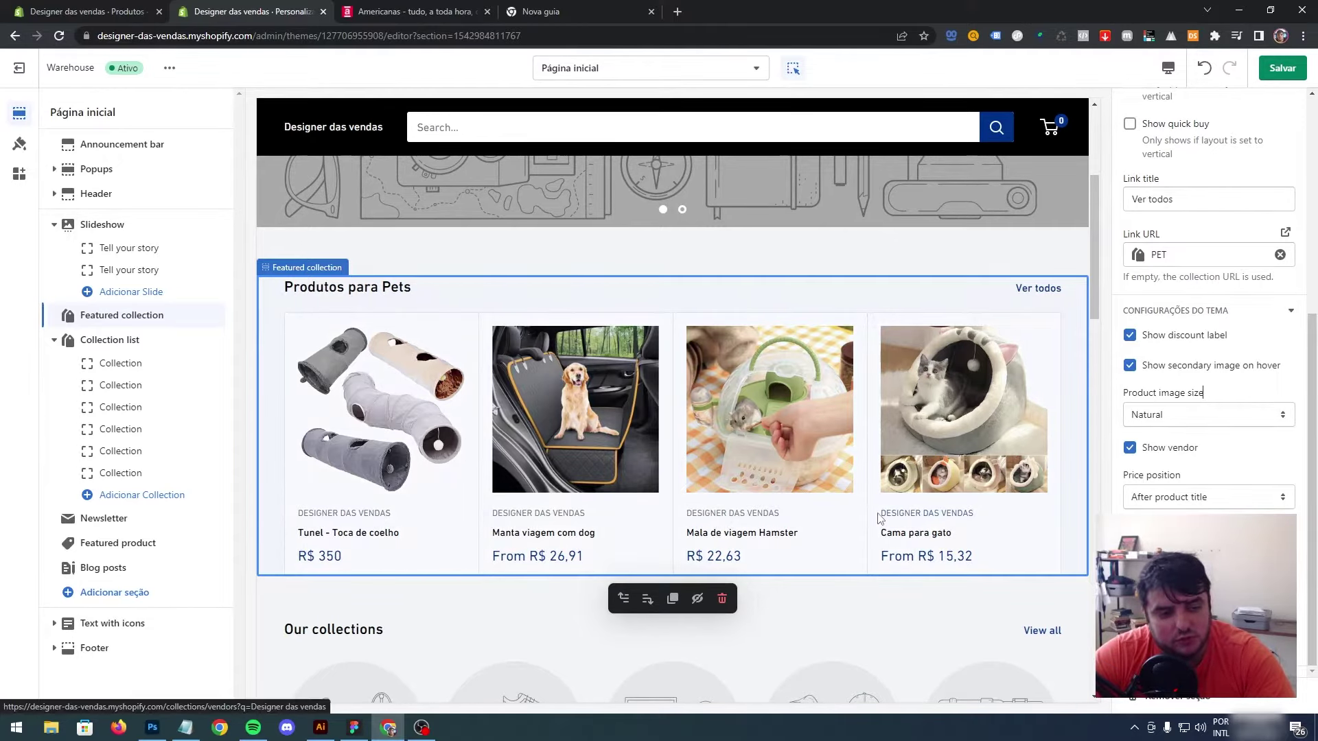
Step: Hide the vendor on the product cards and try the Before product title price position, returning it to After product title
{"action": "left_click_drag", "start_coordinate": [879, 513], "coordinate": [979, 520]}
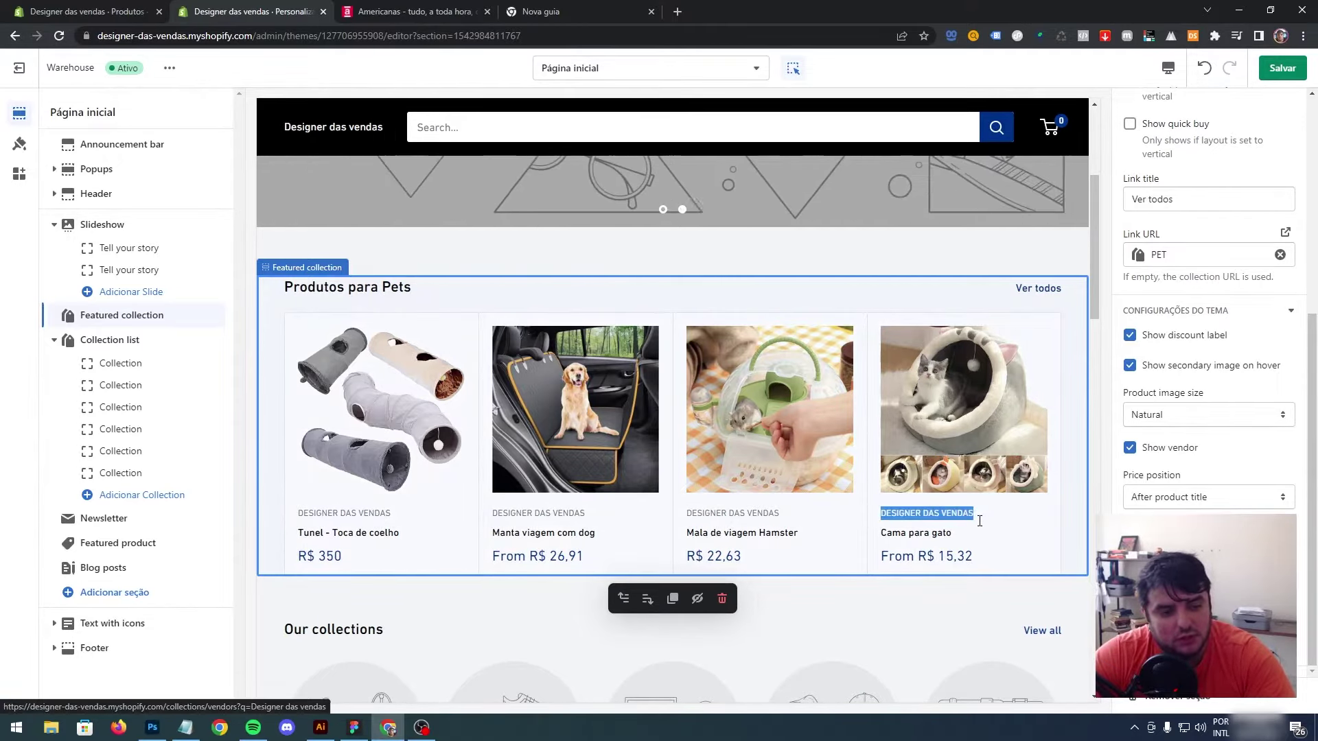
{"action": "left_click", "coordinate": [1129, 453]}
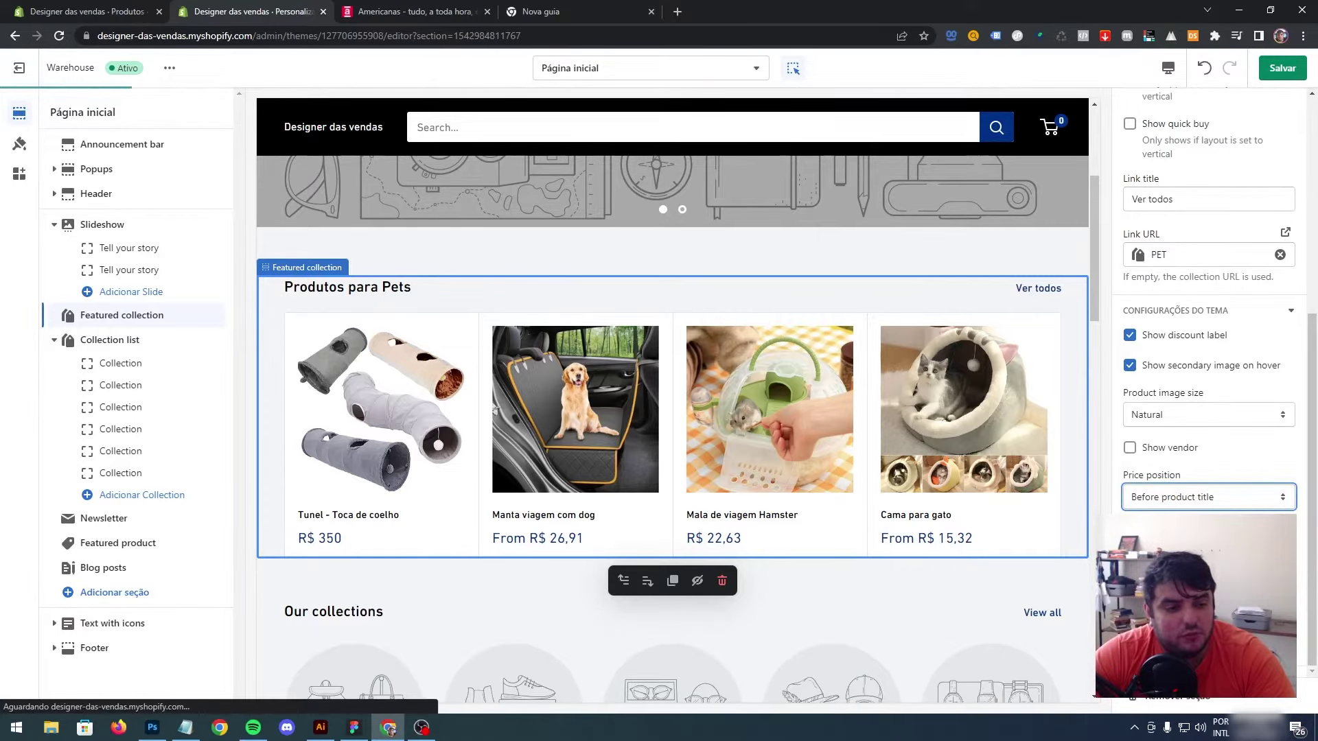
{"action": "left_click", "coordinate": [1202, 501]}
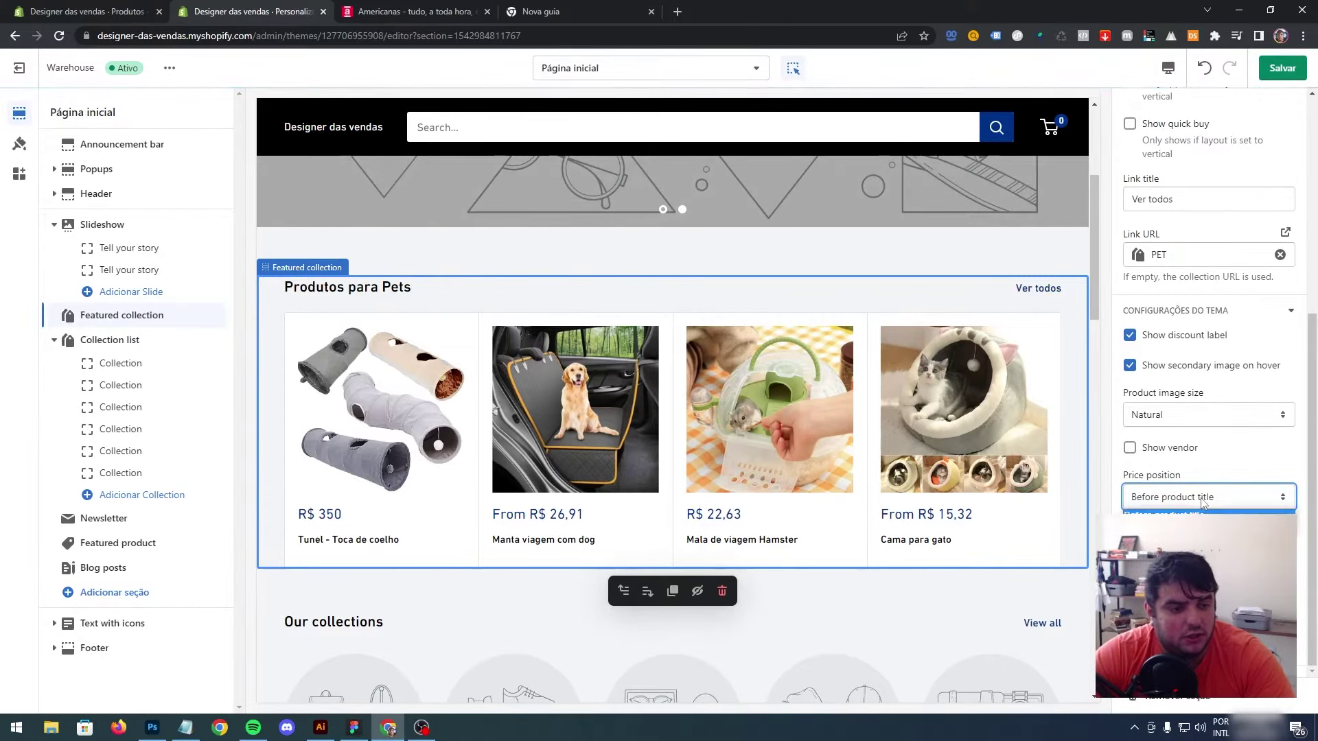
{"action": "right_click", "coordinate": [1294, 528]}
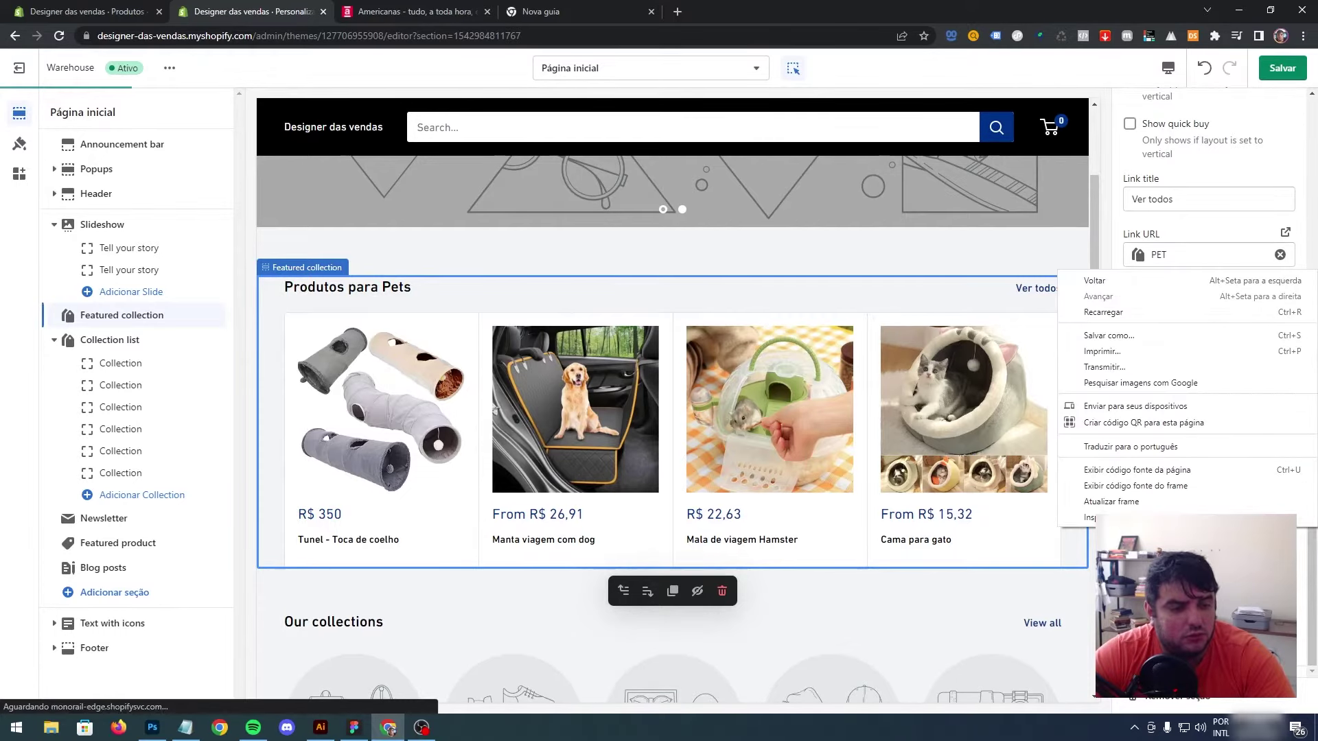
{"action": "key", "text": "Escape"}
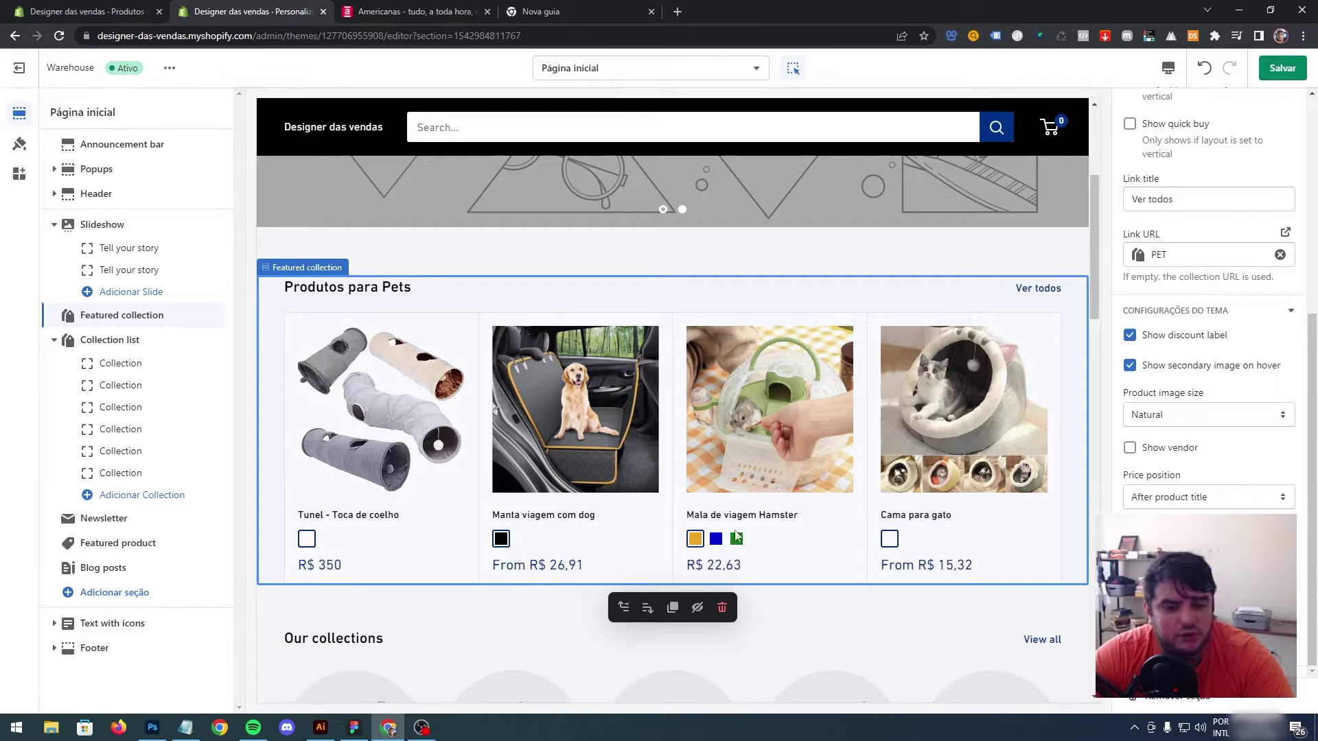
Step: Preview the blue, green and yellow colour variants on the Mala de viagem Hamster product card
{"action": "left_click", "coordinate": [714, 540]}
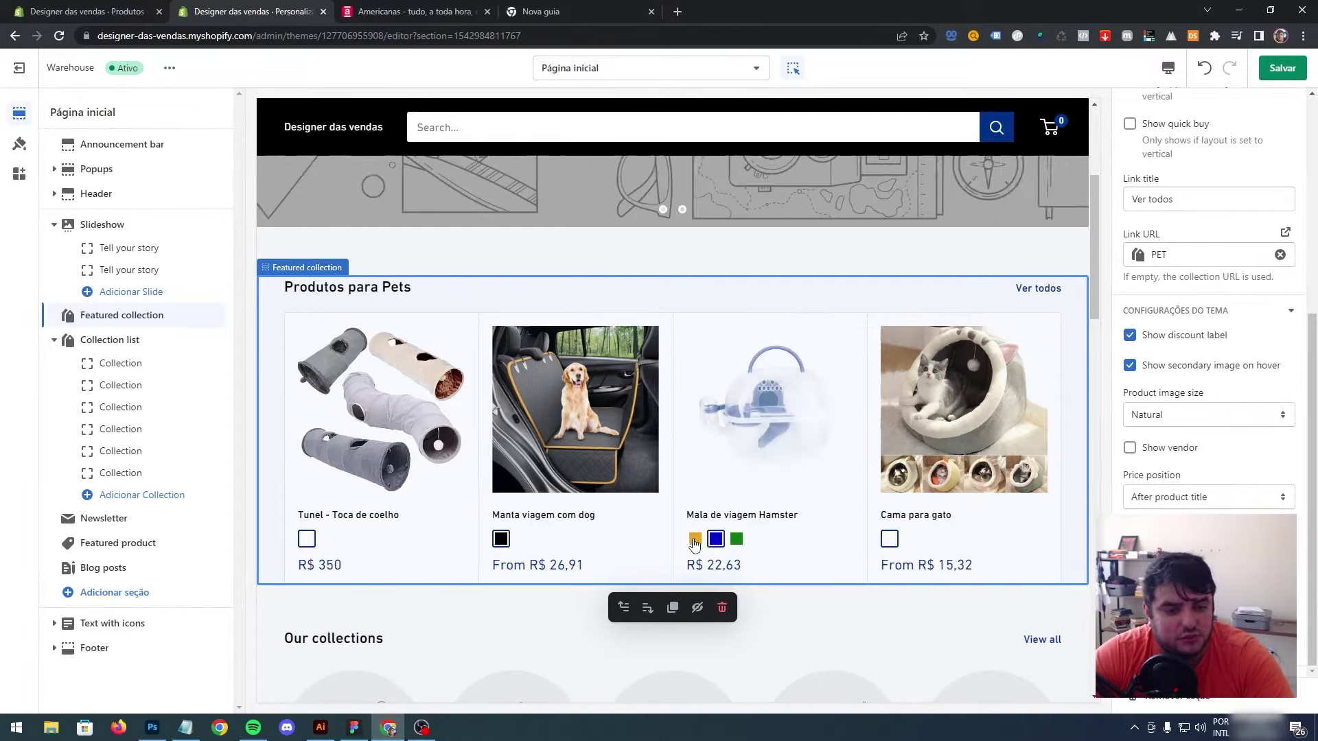
{"action": "left_click", "coordinate": [735, 539]}
{"action": "left_click", "coordinate": [694, 539]}
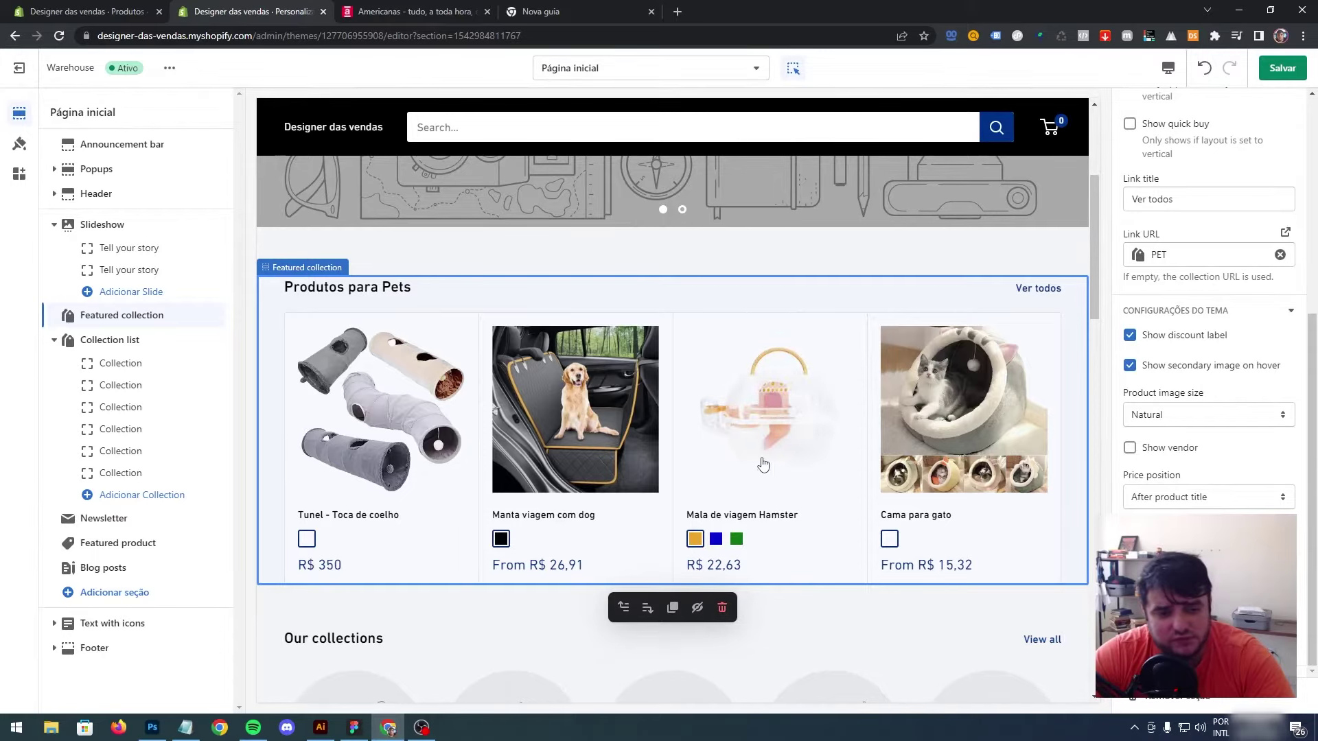
{"action": "scroll", "coordinate": [1143, 311], "scroll_direction": "up", "scroll_amount": 2}
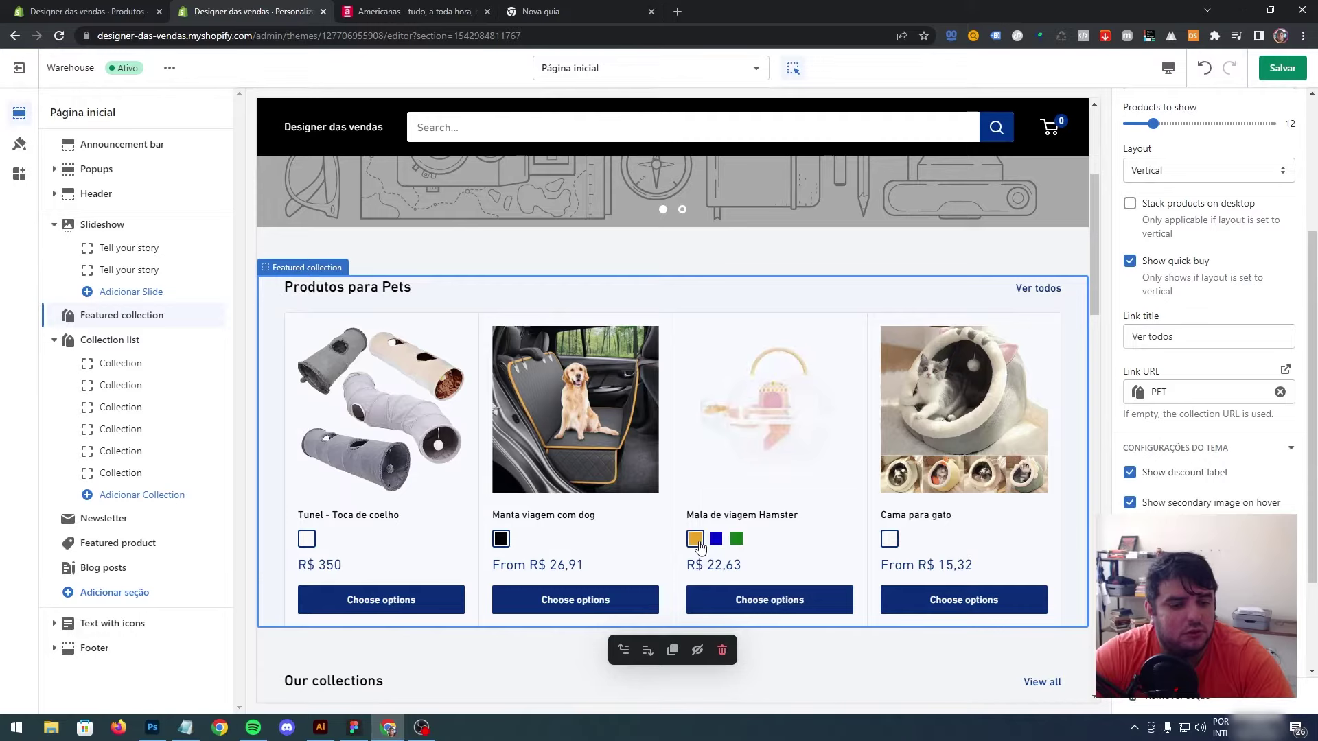
{"action": "scroll", "coordinate": [1131, 416], "scroll_direction": "down", "scroll_amount": 2}
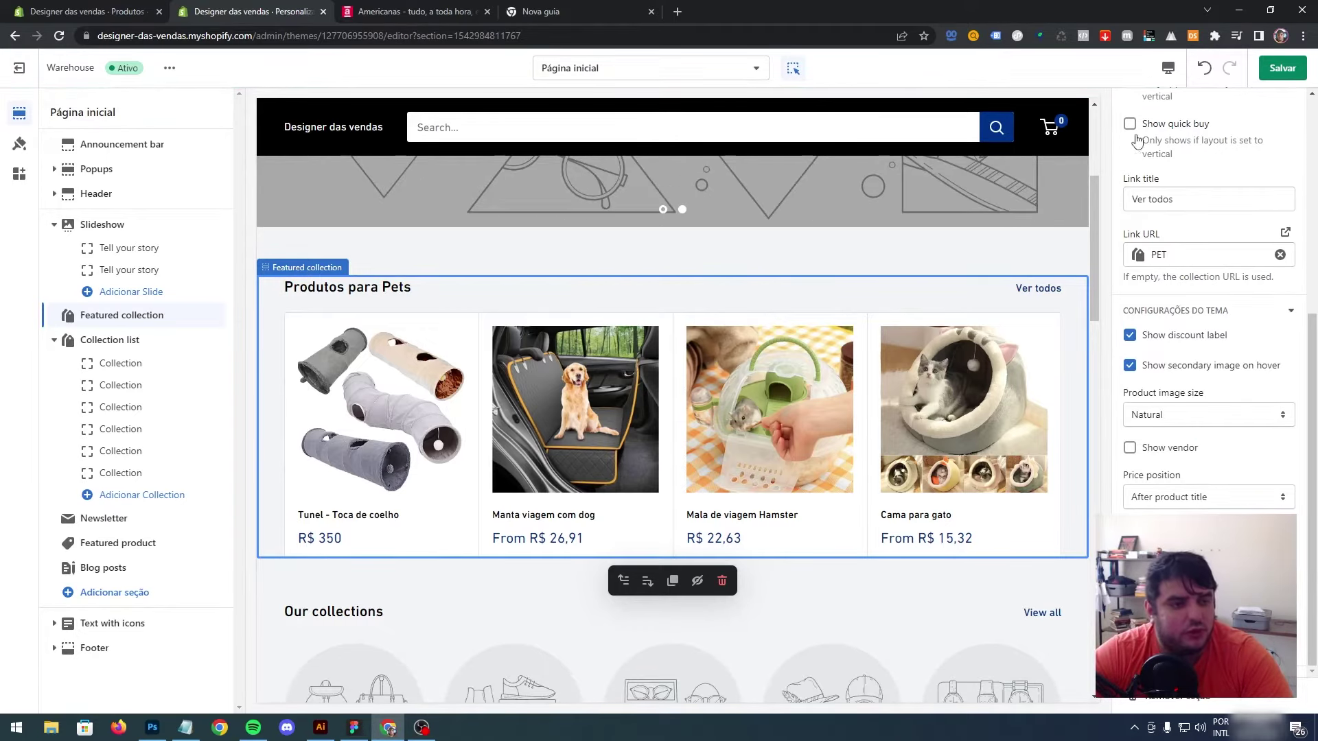
Step: Save the home page's theme changes and review the page preview up to its slideshow
{"action": "left_click", "coordinate": [1282, 69]}
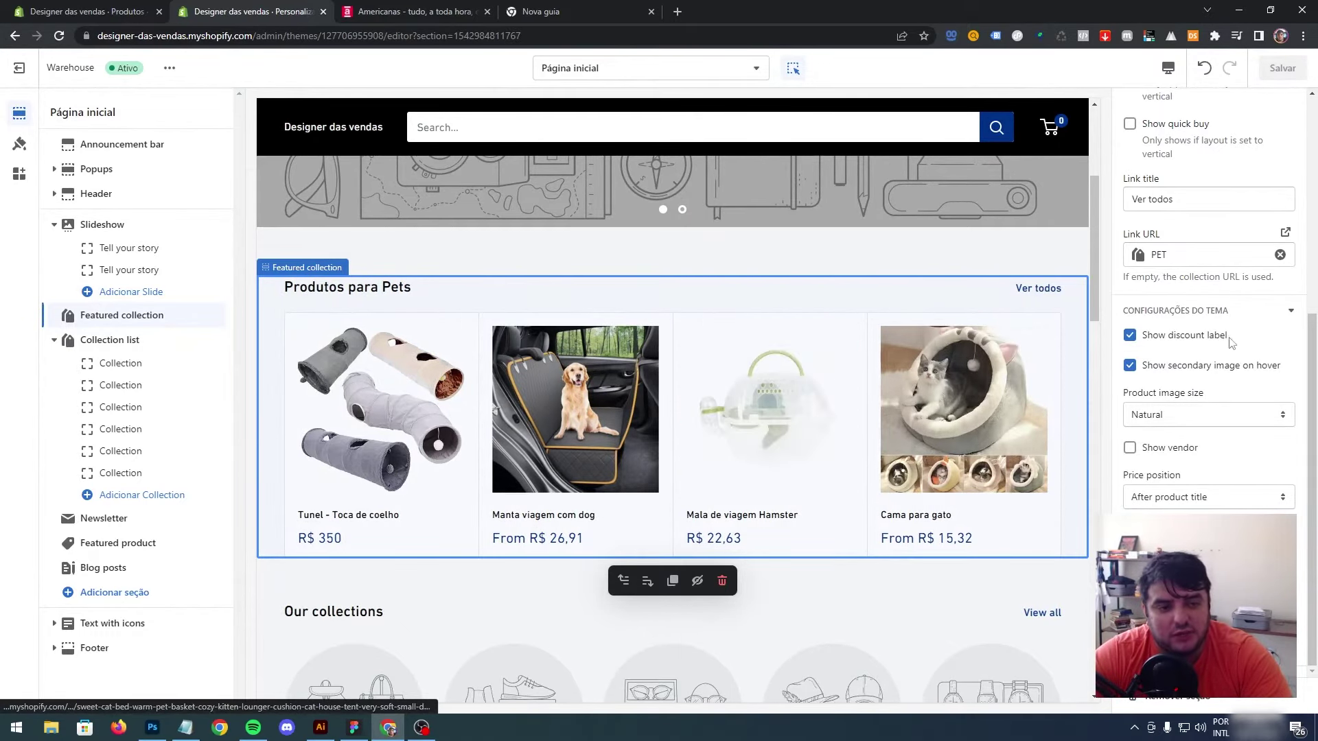
{"action": "left_click_drag", "start_coordinate": [1312, 356], "coordinate": [1315, 146]}
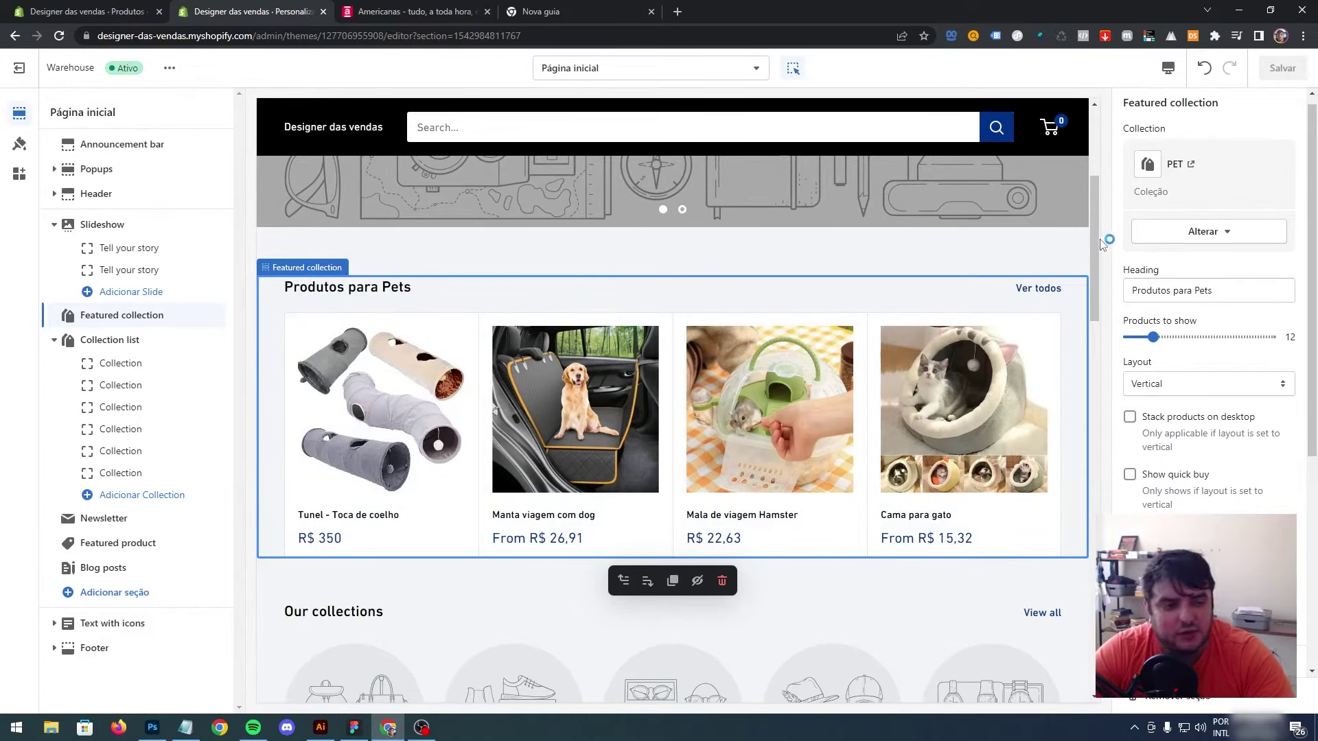
{"action": "scroll", "coordinate": [1096, 232], "scroll_direction": "down", "scroll_amount": 1}
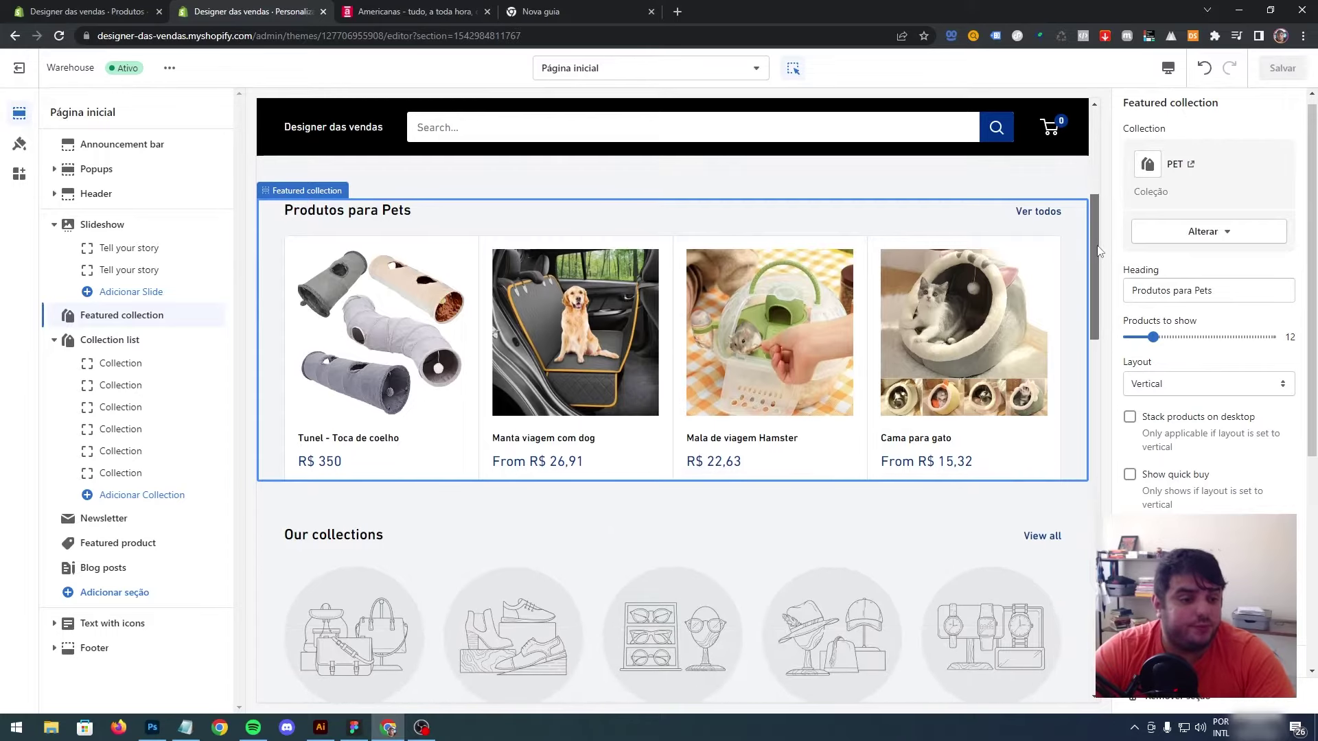
{"action": "scroll", "coordinate": [821, 240], "scroll_direction": "up", "scroll_amount": 5}
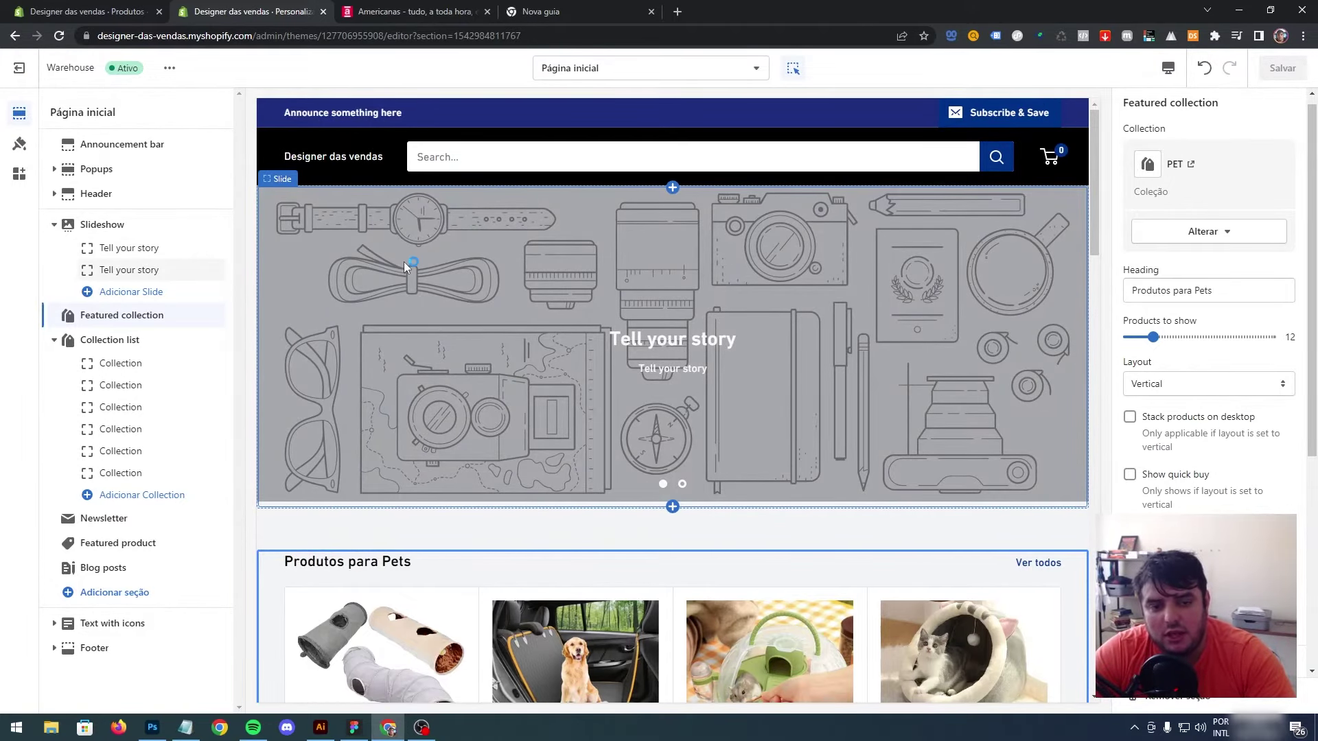
Step: Switch to the store admin and open Menu principal in the online store's navigation
{"action": "left_click", "coordinate": [138, 12]}
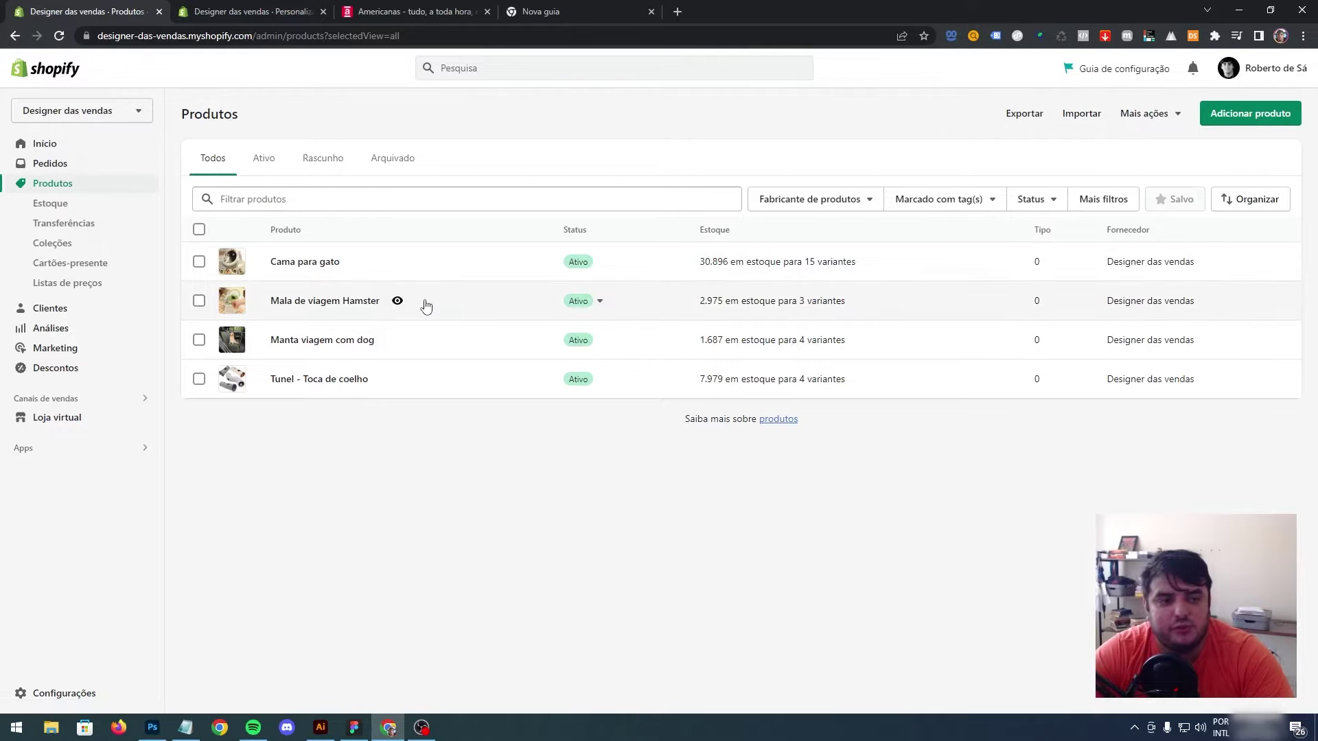
{"action": "left_click", "coordinate": [76, 417]}
{"action": "left_click", "coordinate": [61, 393]}
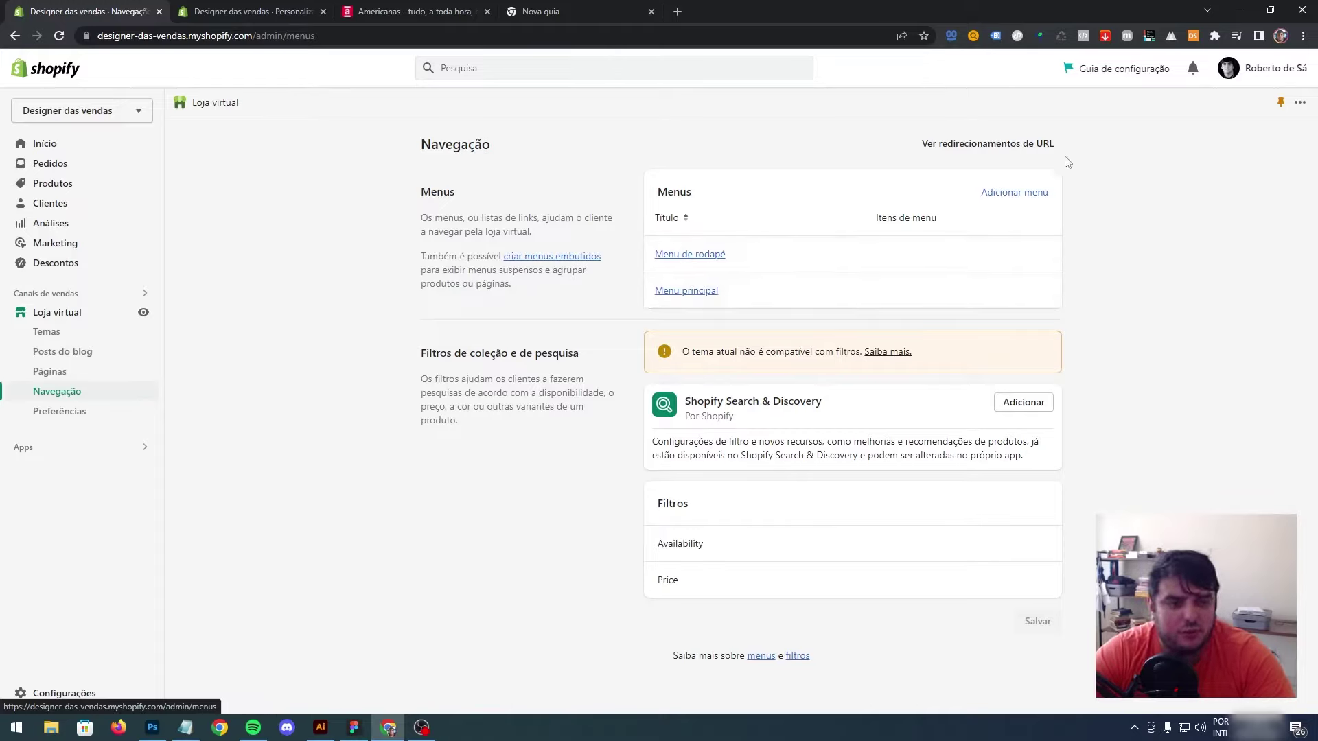
{"action": "left_click", "coordinate": [692, 288]}
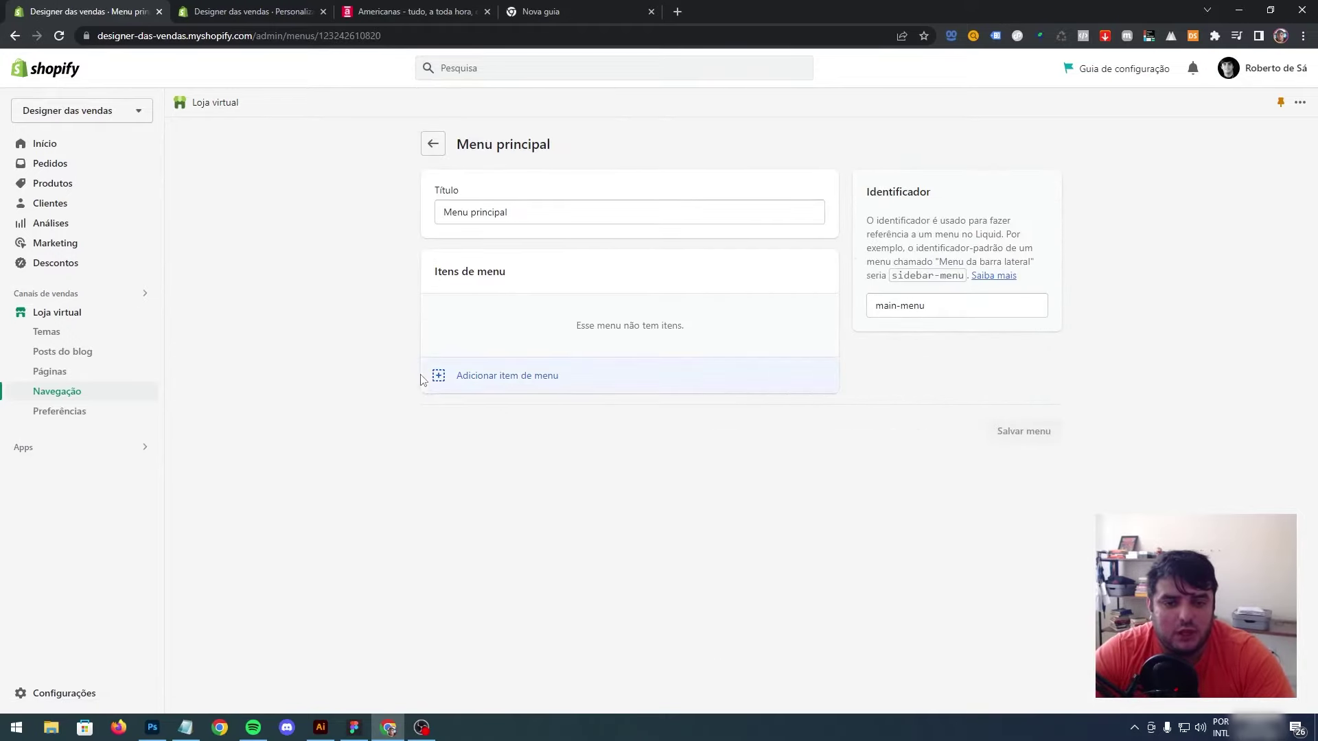
Step: Add a PET item to Menu principal, linked to the PET collection
{"action": "left_click", "coordinate": [475, 383]}
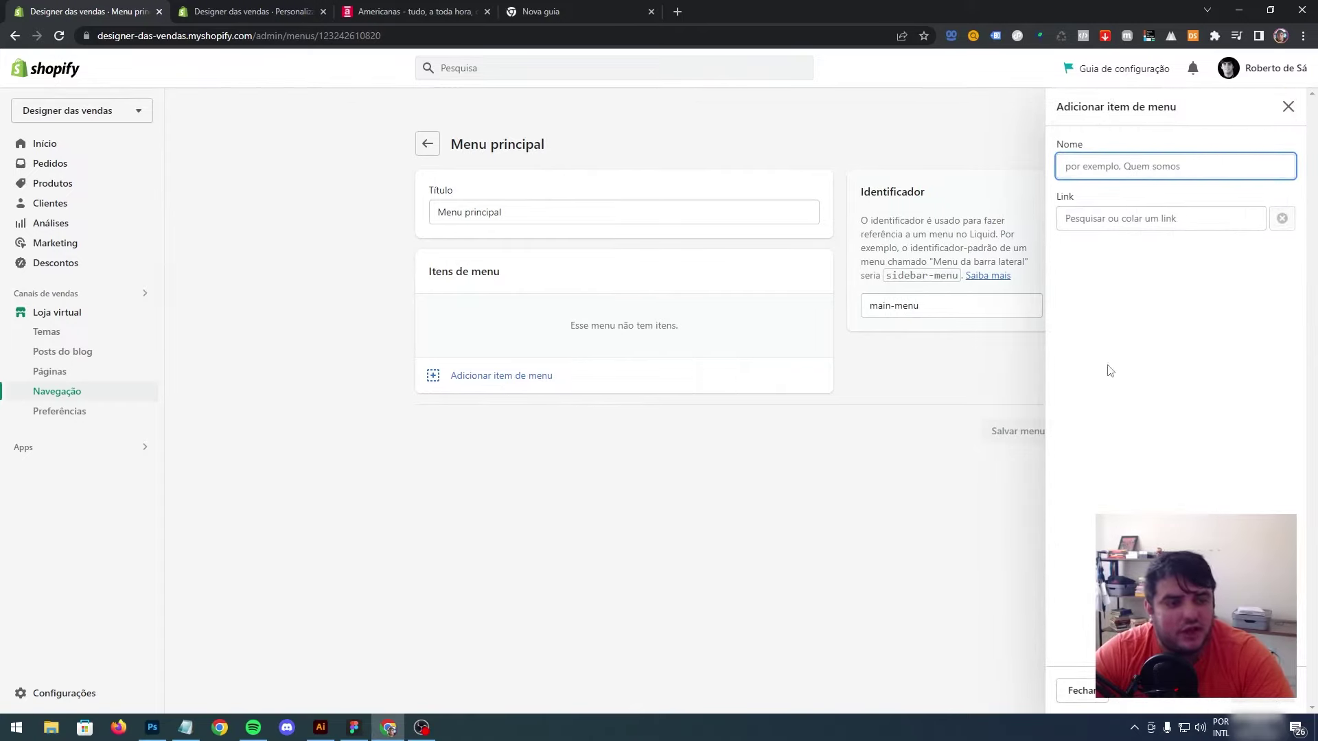
{"action": "left_click", "coordinate": [1102, 212]}
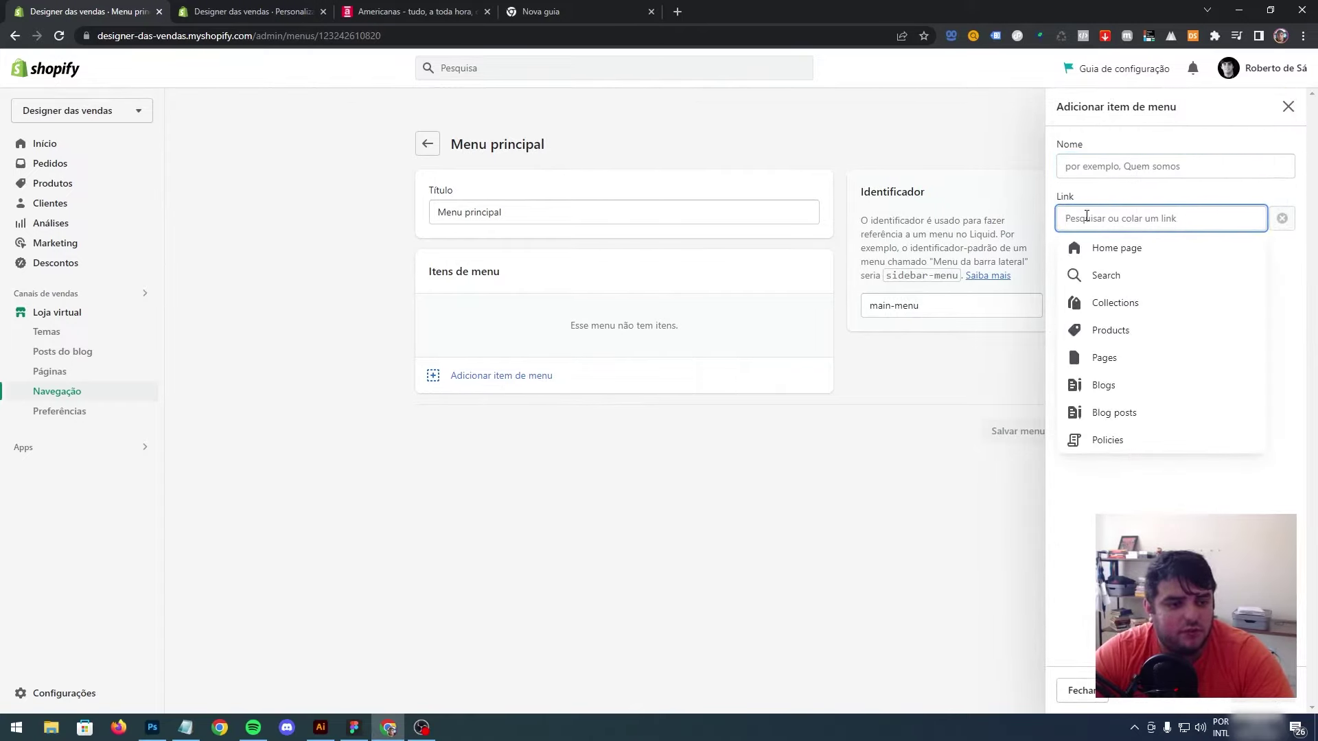
{"action": "left_click", "coordinate": [1111, 303]}
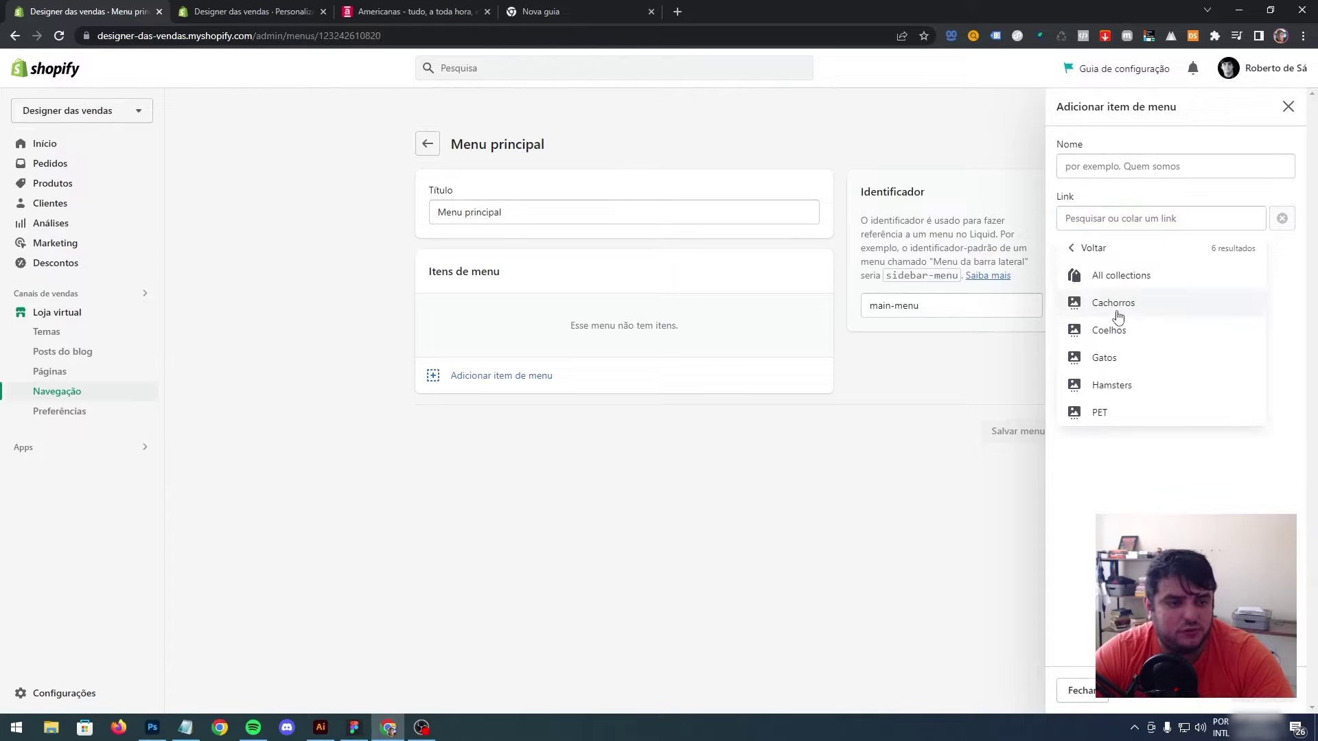
{"action": "left_click", "coordinate": [1103, 411]}
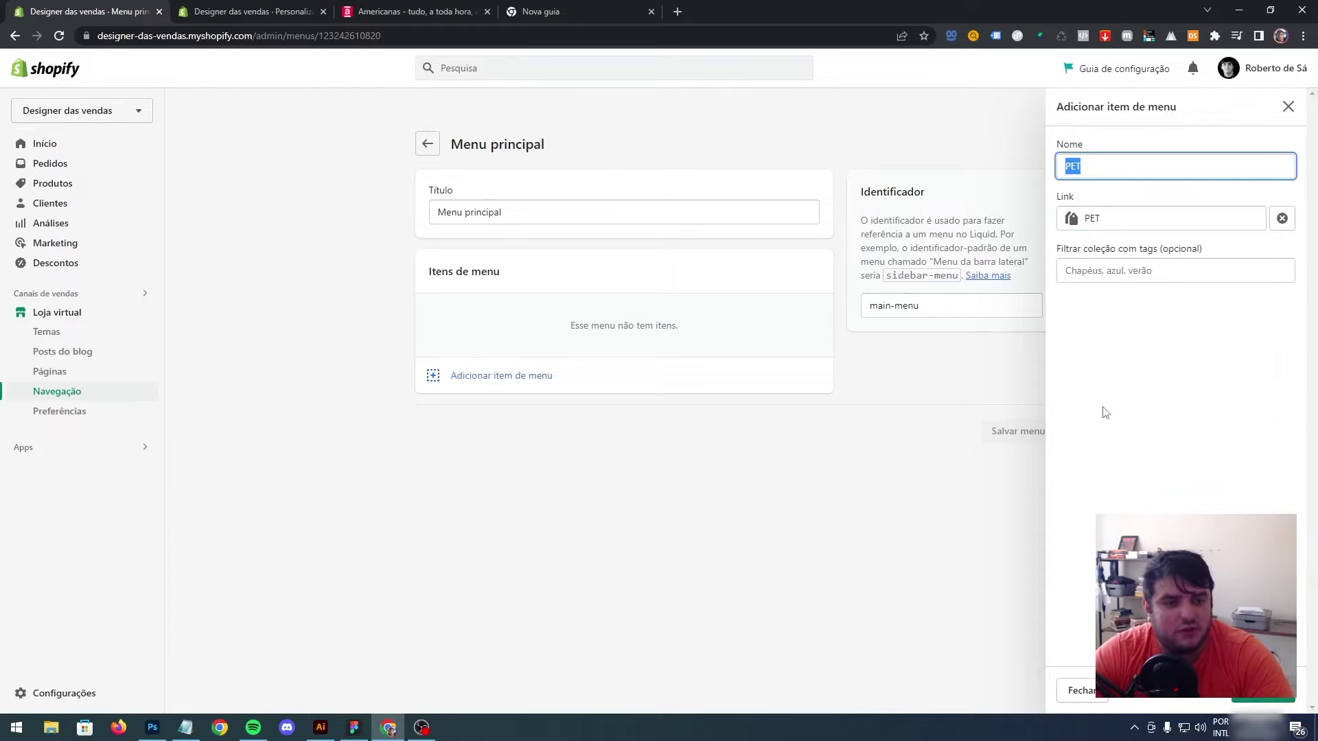
{"action": "left_click", "coordinate": [1254, 698]}
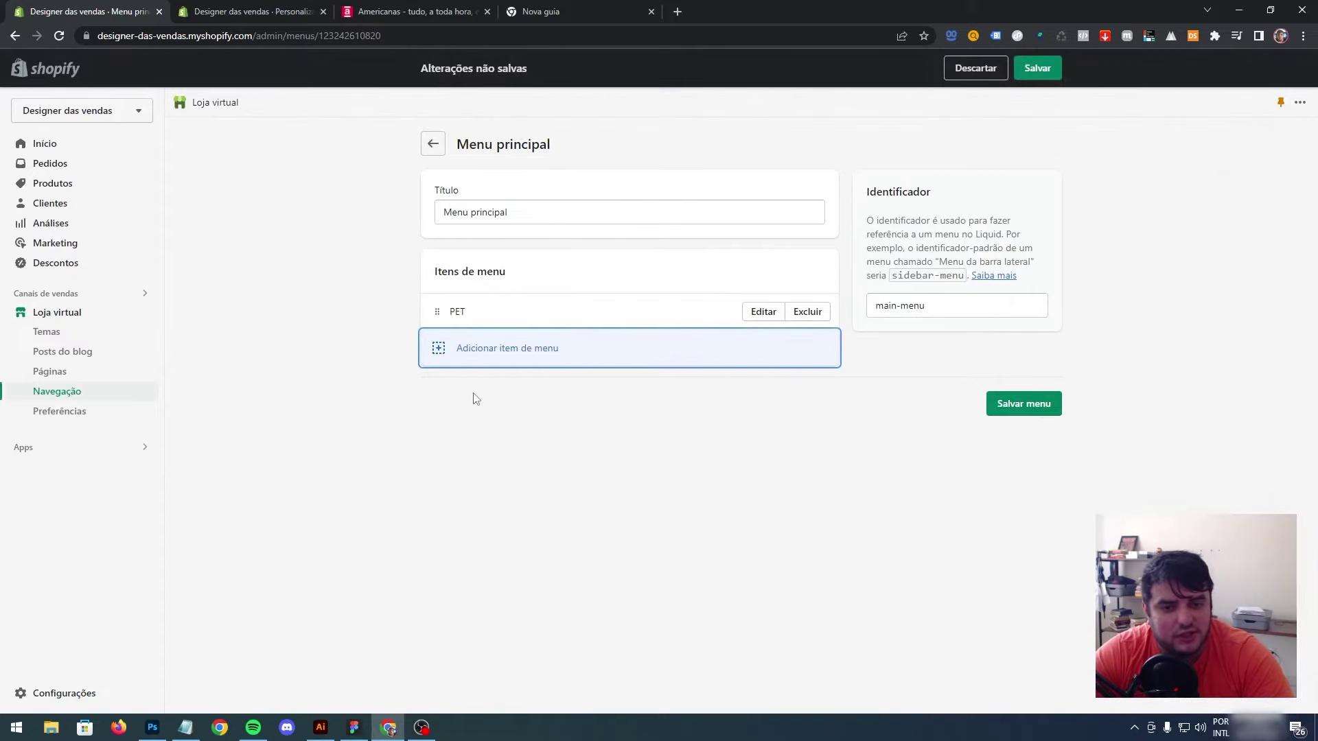
Step: Add a Cachorros item to Menu principal, linked to the Cachorros collection
{"action": "left_click", "coordinate": [516, 351]}
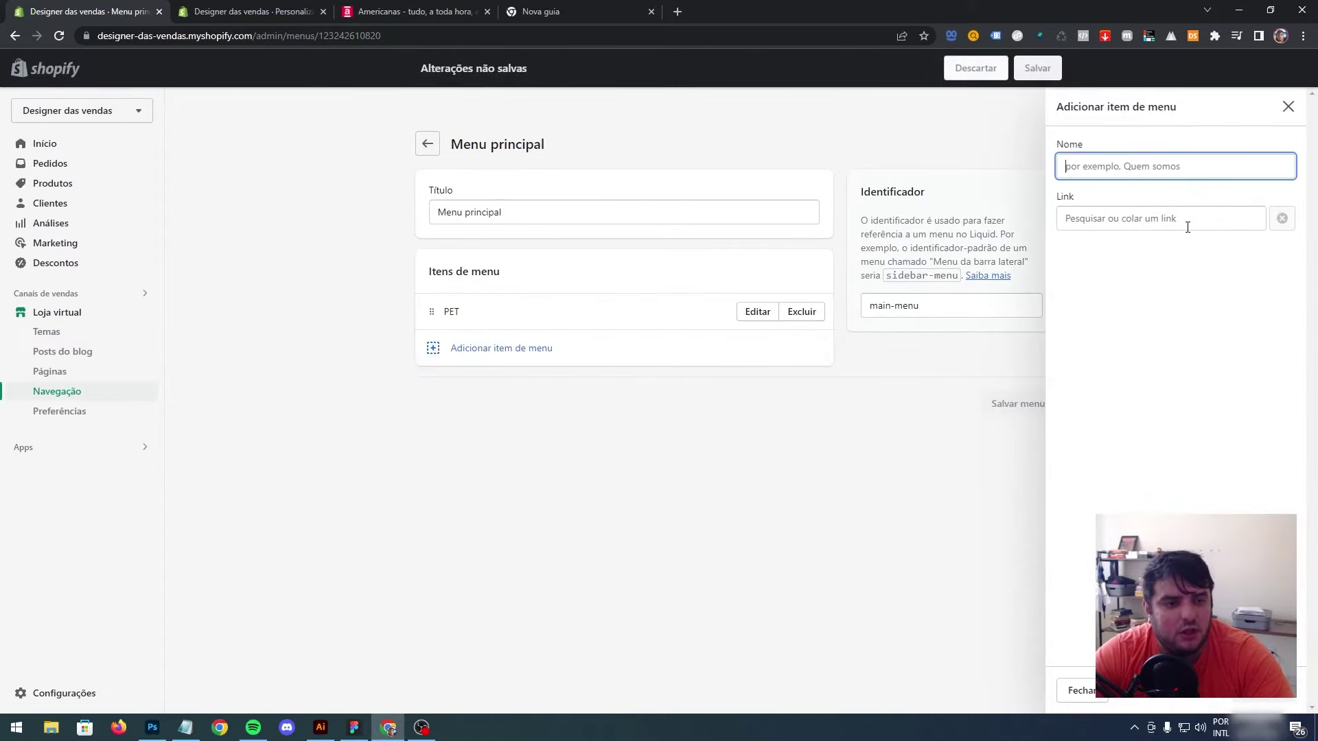
{"action": "left_click", "coordinate": [1166, 219]}
{"action": "left_click", "coordinate": [1123, 302]}
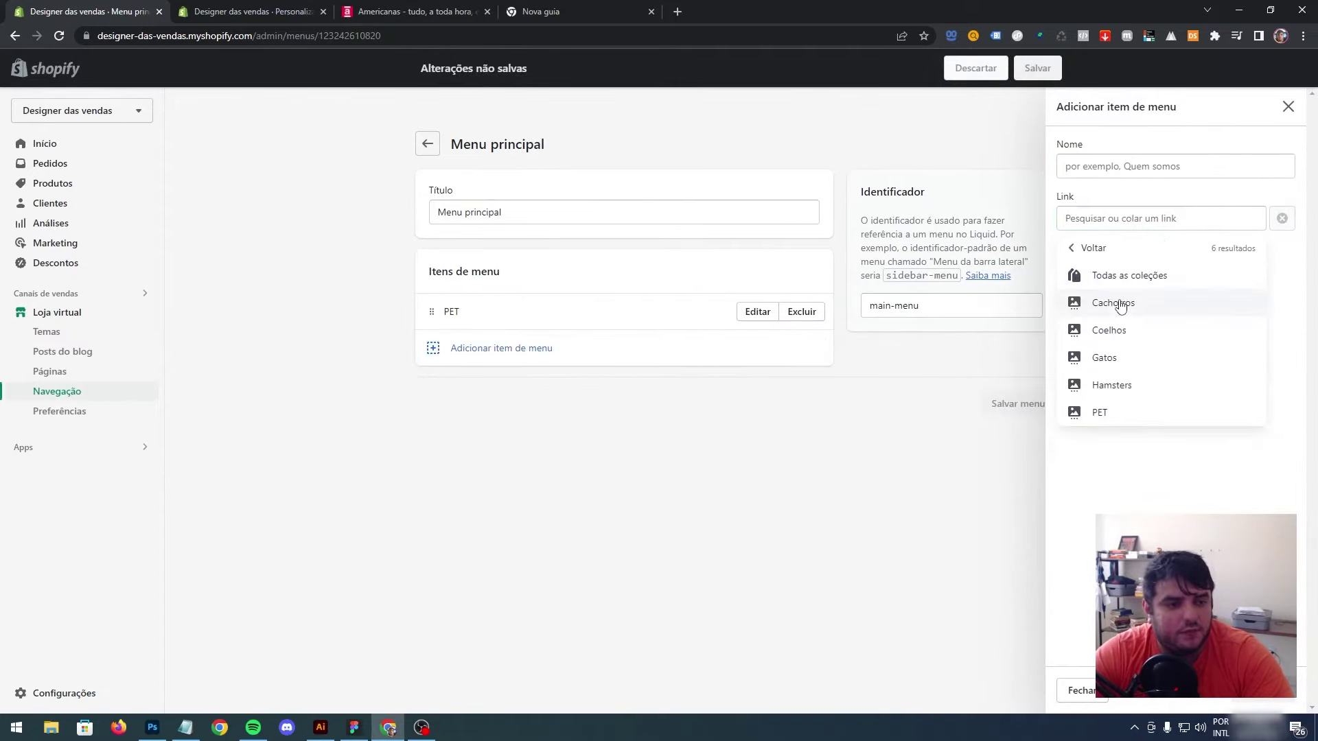
{"action": "left_click", "coordinate": [1117, 302]}
{"action": "left_click", "coordinate": [1255, 698]}
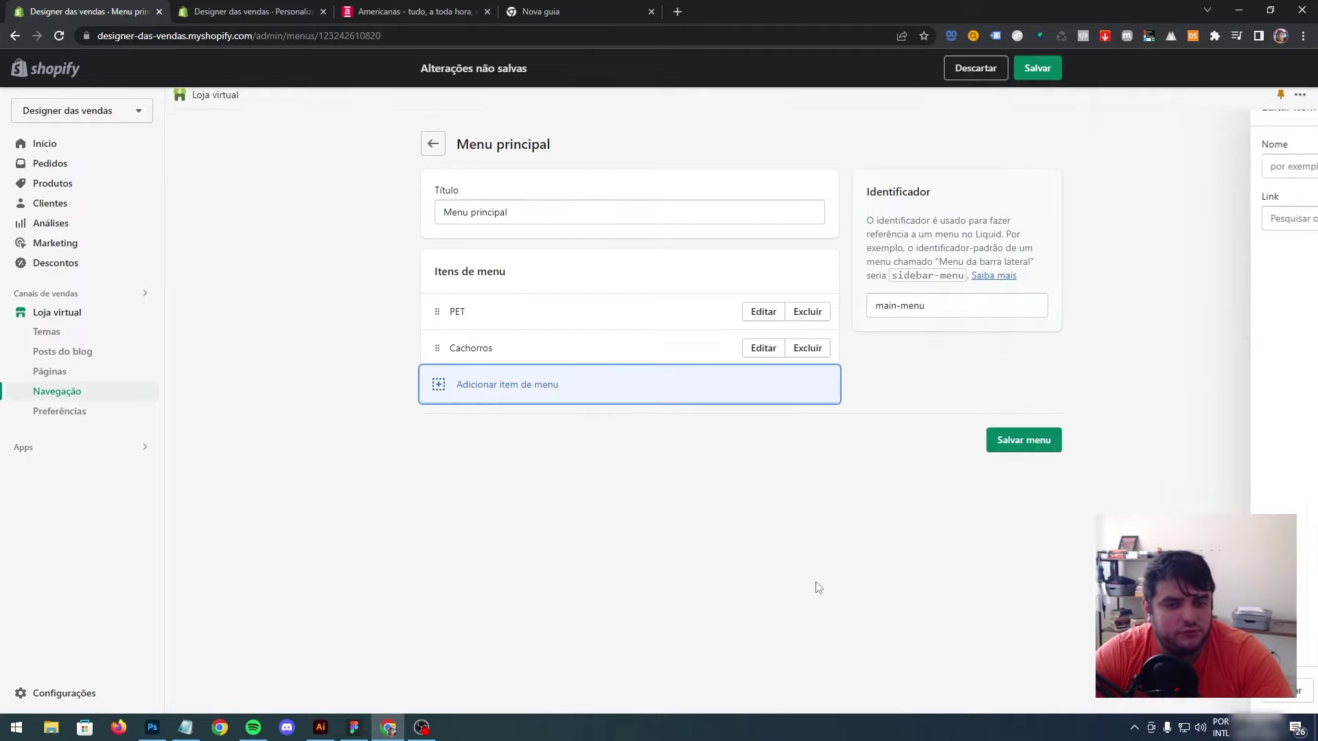
Step: Add a Coelhos item to Menu principal, linked to the Coelhos collection
{"action": "left_click", "coordinate": [499, 385]}
{"action": "left_click", "coordinate": [1160, 218]}
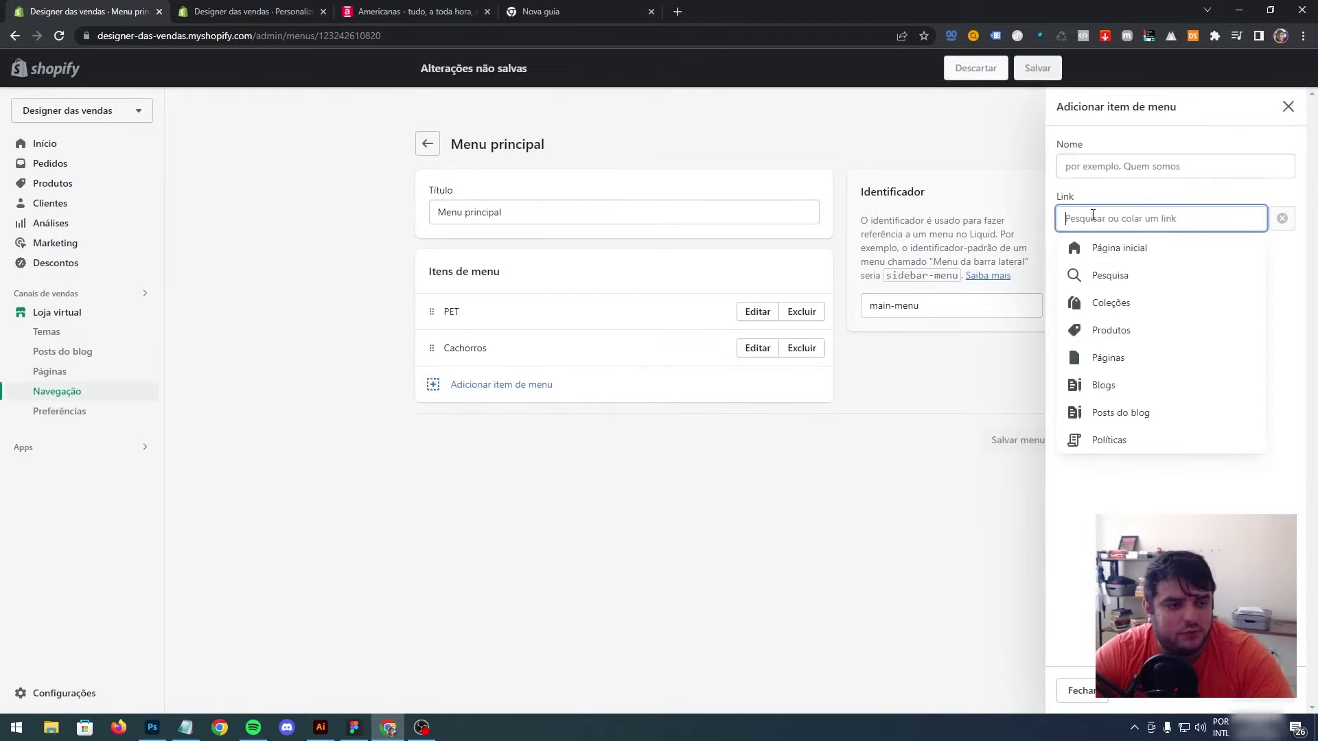
{"action": "left_click", "coordinate": [1119, 300]}
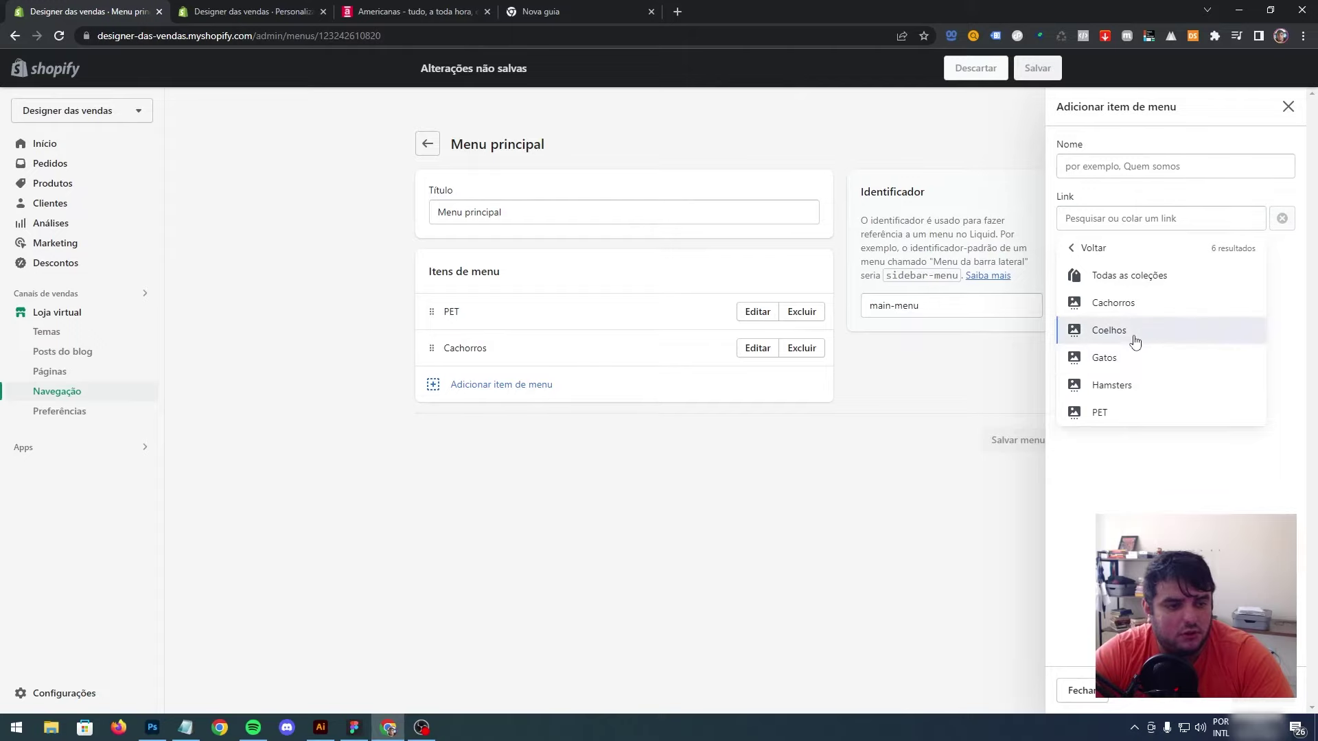
{"action": "left_click", "coordinate": [1133, 336]}
{"action": "left_click", "coordinate": [1263, 698]}
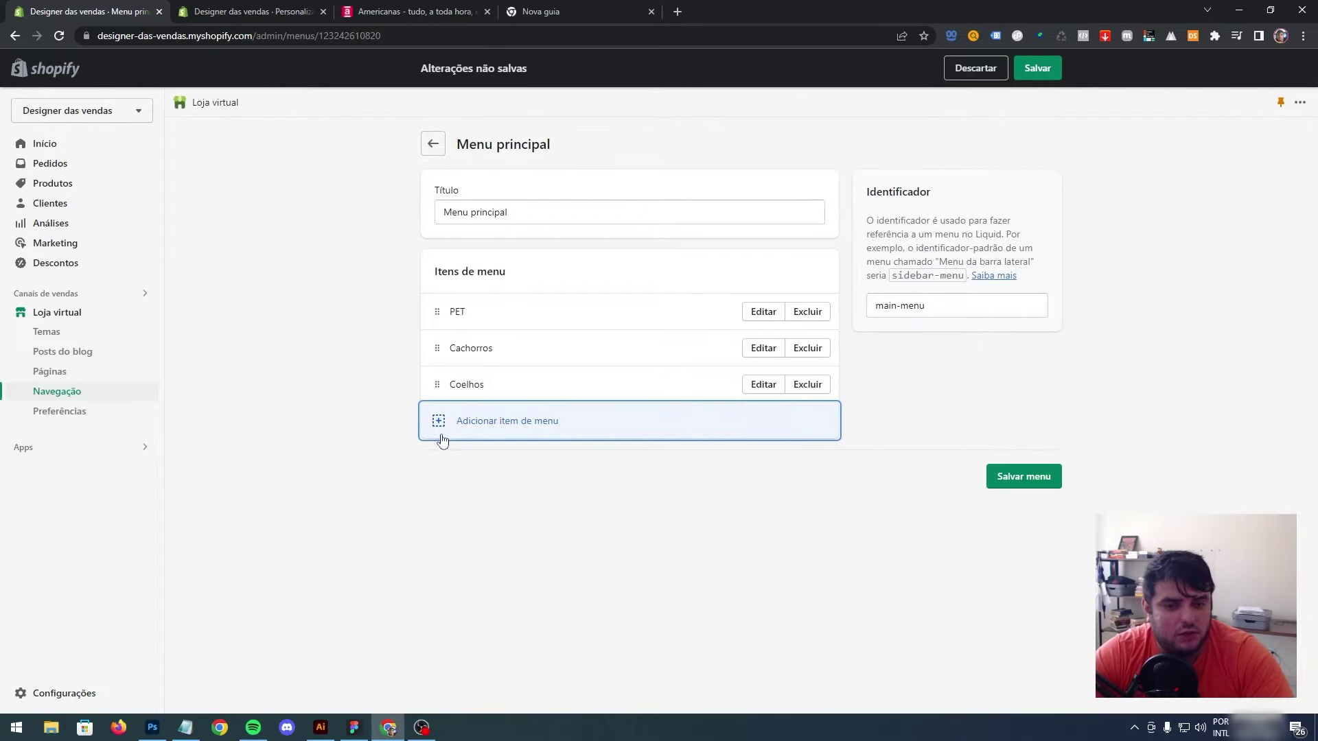
{"action": "left_click", "coordinate": [442, 439]}
{"action": "left_click", "coordinate": [1159, 218]}
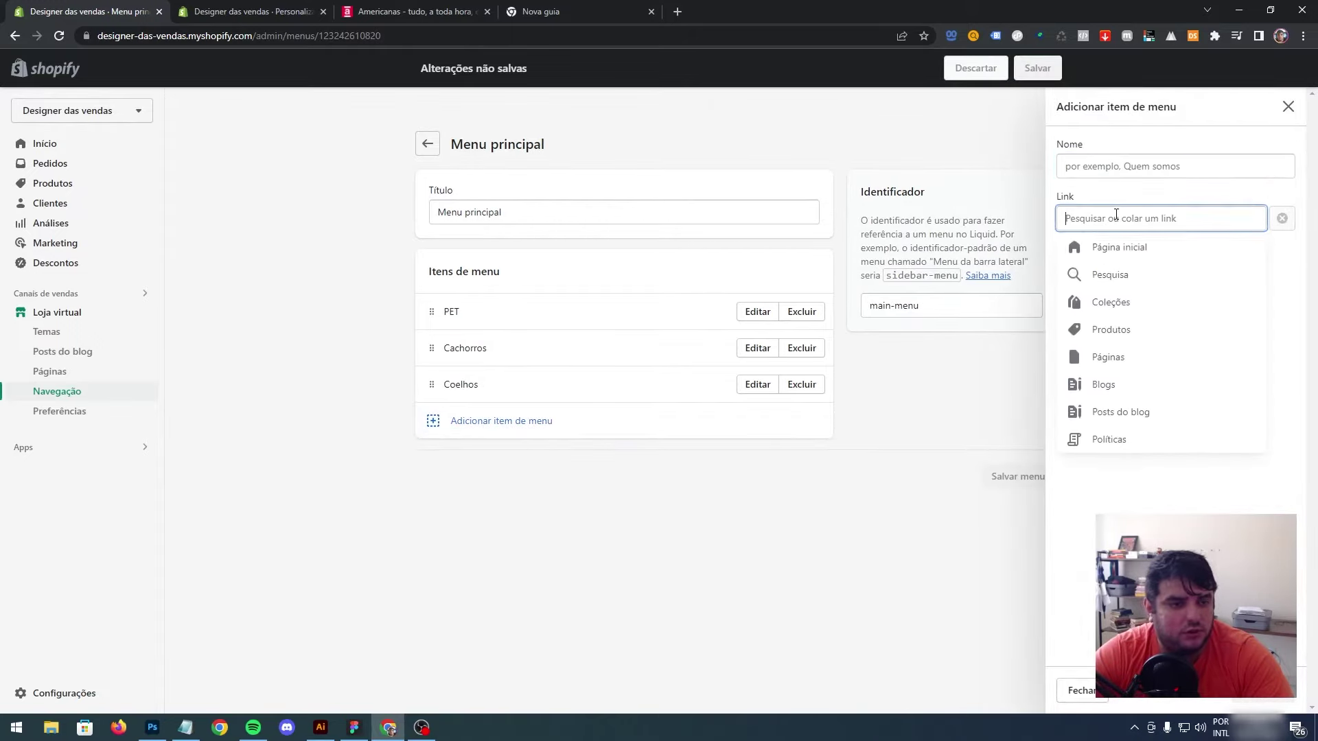
{"action": "left_click", "coordinate": [1131, 308]}
{"action": "right_click", "coordinate": [1132, 309]}
{"action": "key", "text": "Escape"}
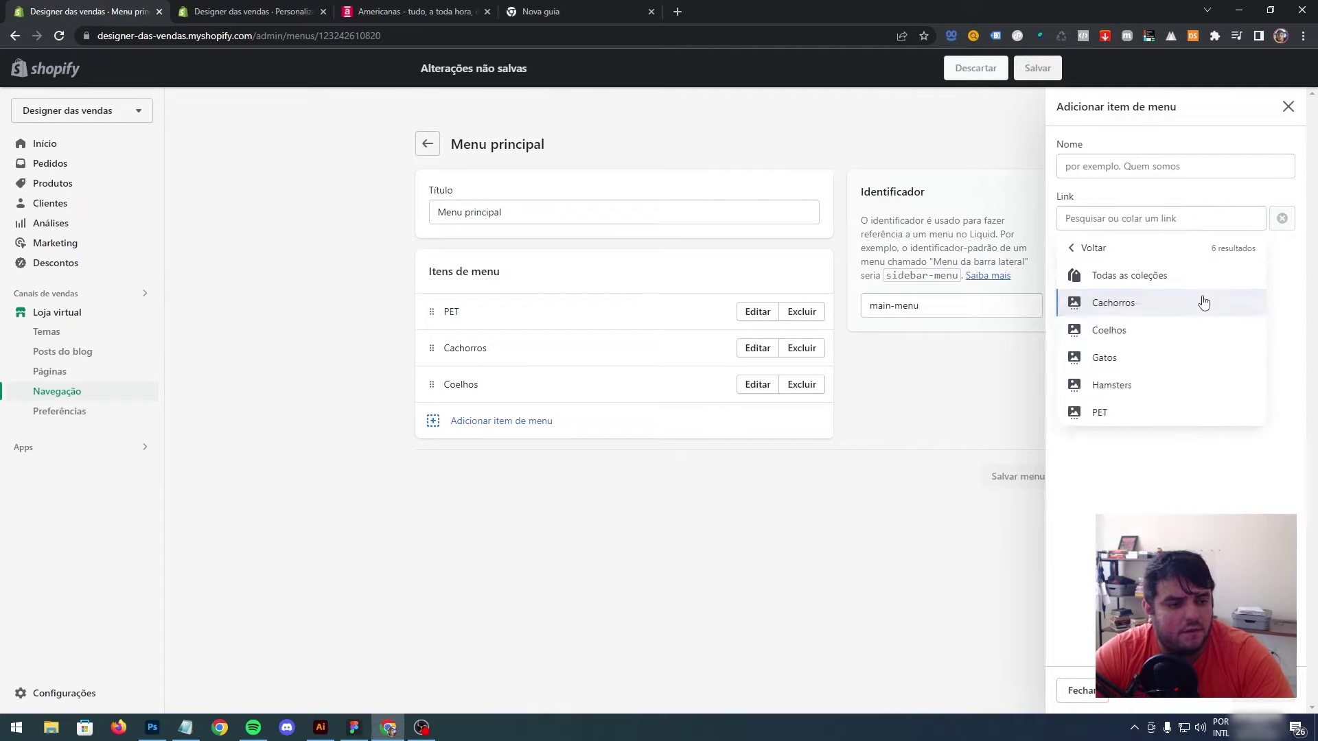
{"action": "key", "text": "Escape"}
Step: Add a Gatos item to Menu principal, linked to the Gatos collection
{"action": "left_click", "coordinate": [602, 438]}
{"action": "left_click", "coordinate": [1161, 218]}
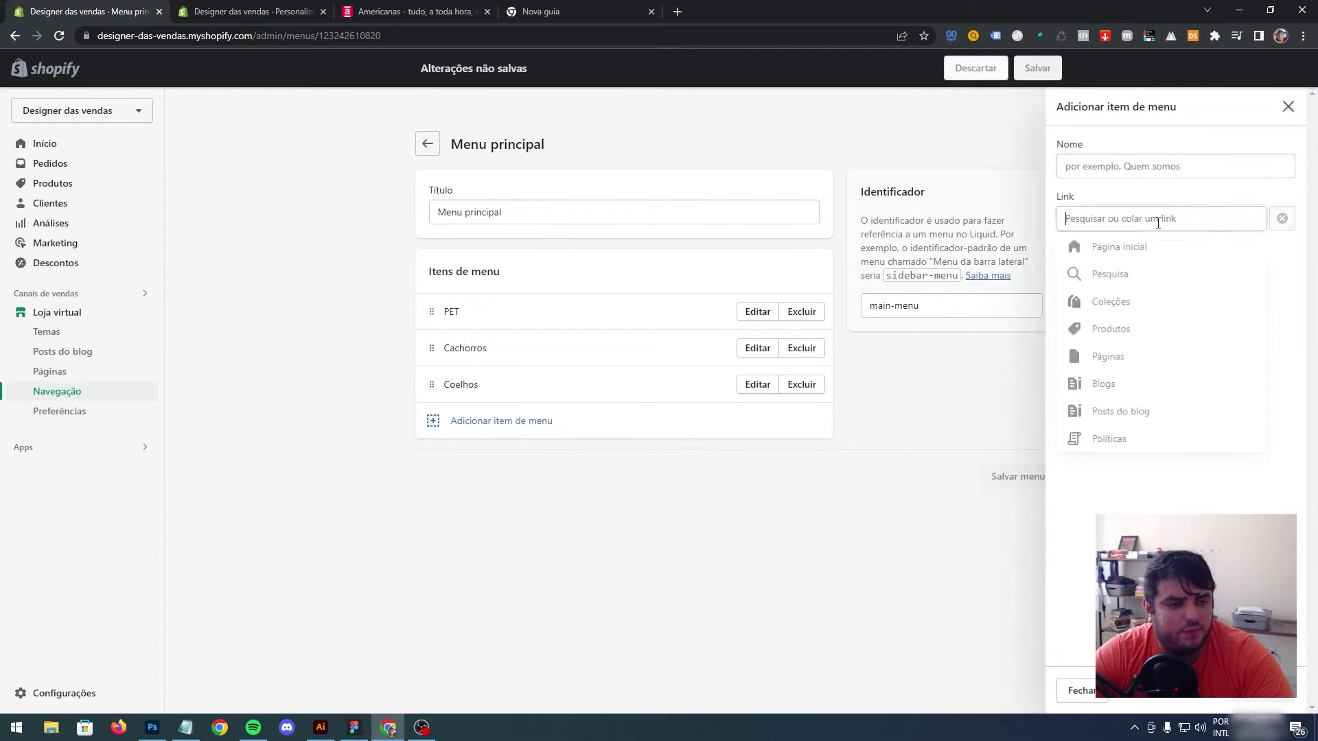
{"action": "left_click", "coordinate": [1129, 313]}
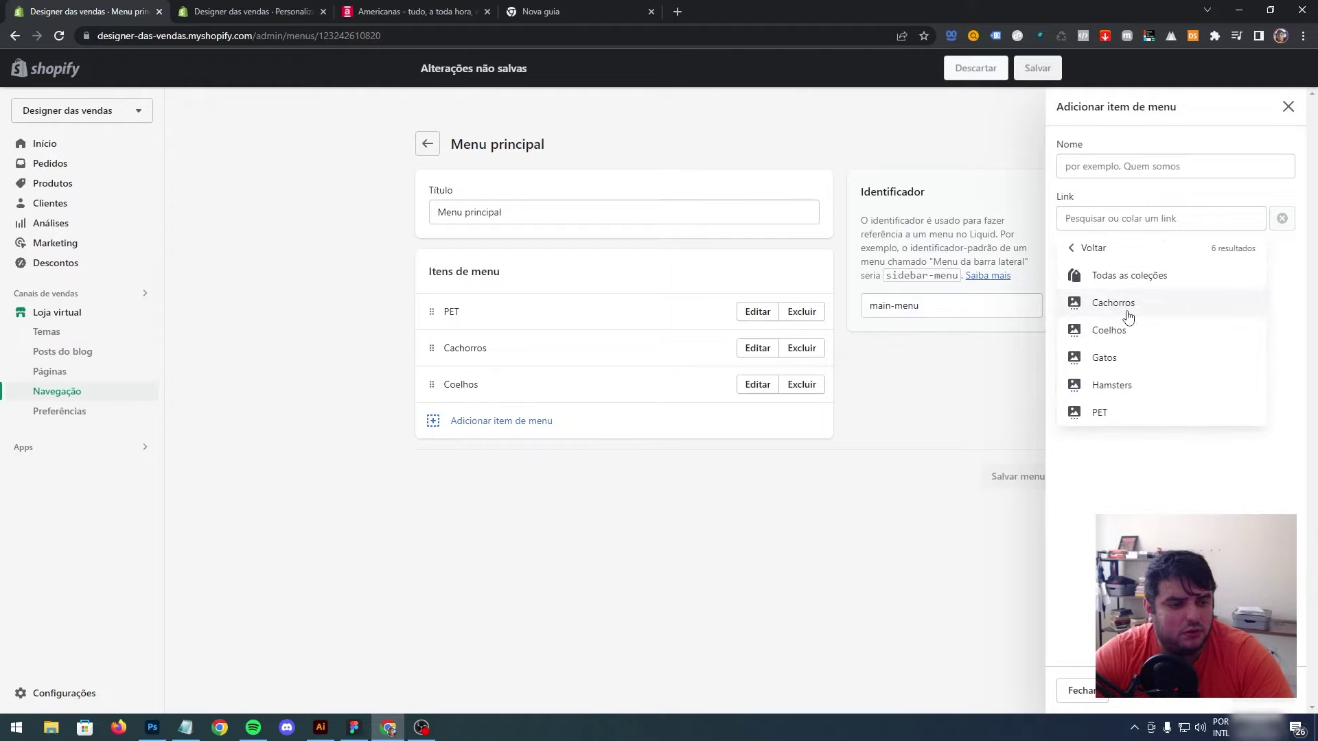
{"action": "left_click", "coordinate": [1106, 357]}
{"action": "left_click", "coordinate": [1263, 691]}
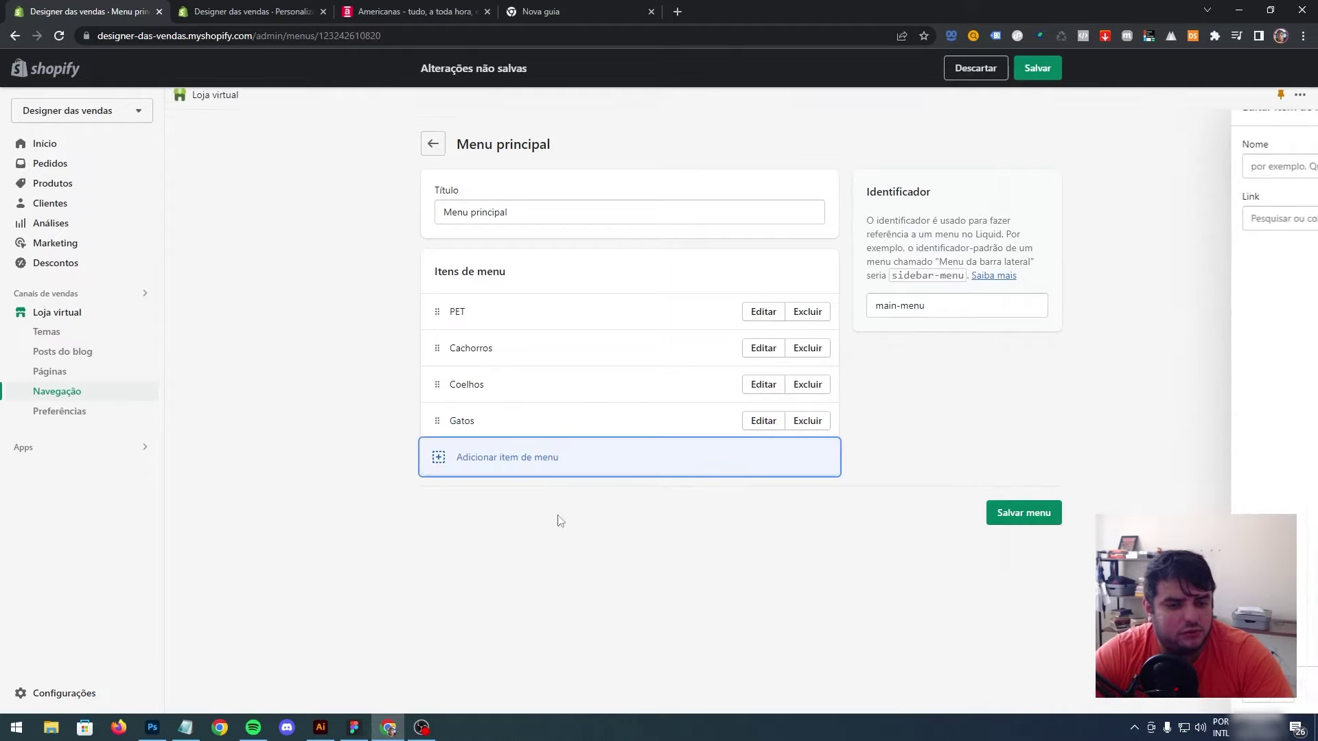
Step: Add a Hamsters item to Menu principal, linked to the Hamsters collection, and save the menu
{"action": "left_click", "coordinate": [484, 457]}
{"action": "left_click", "coordinate": [1151, 226]}
{"action": "left_click", "coordinate": [1135, 304]}
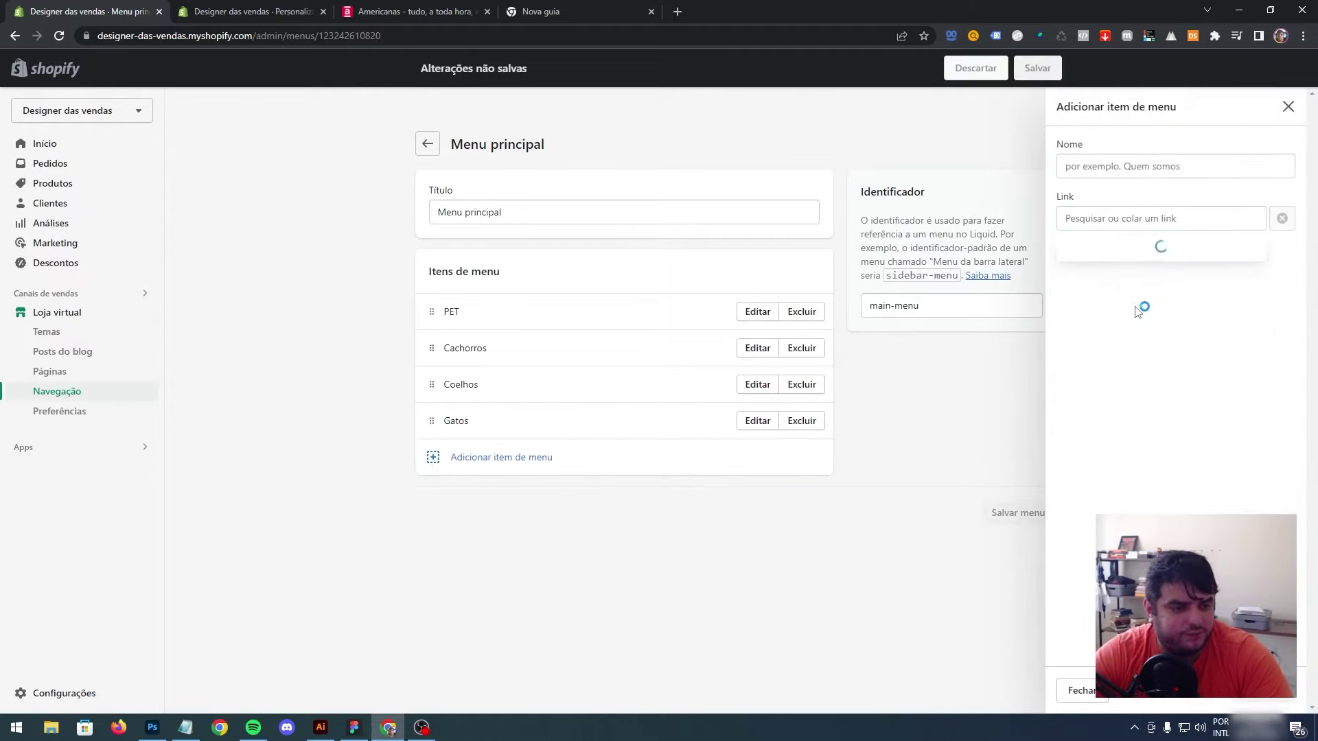
{"action": "left_click", "coordinate": [1131, 394]}
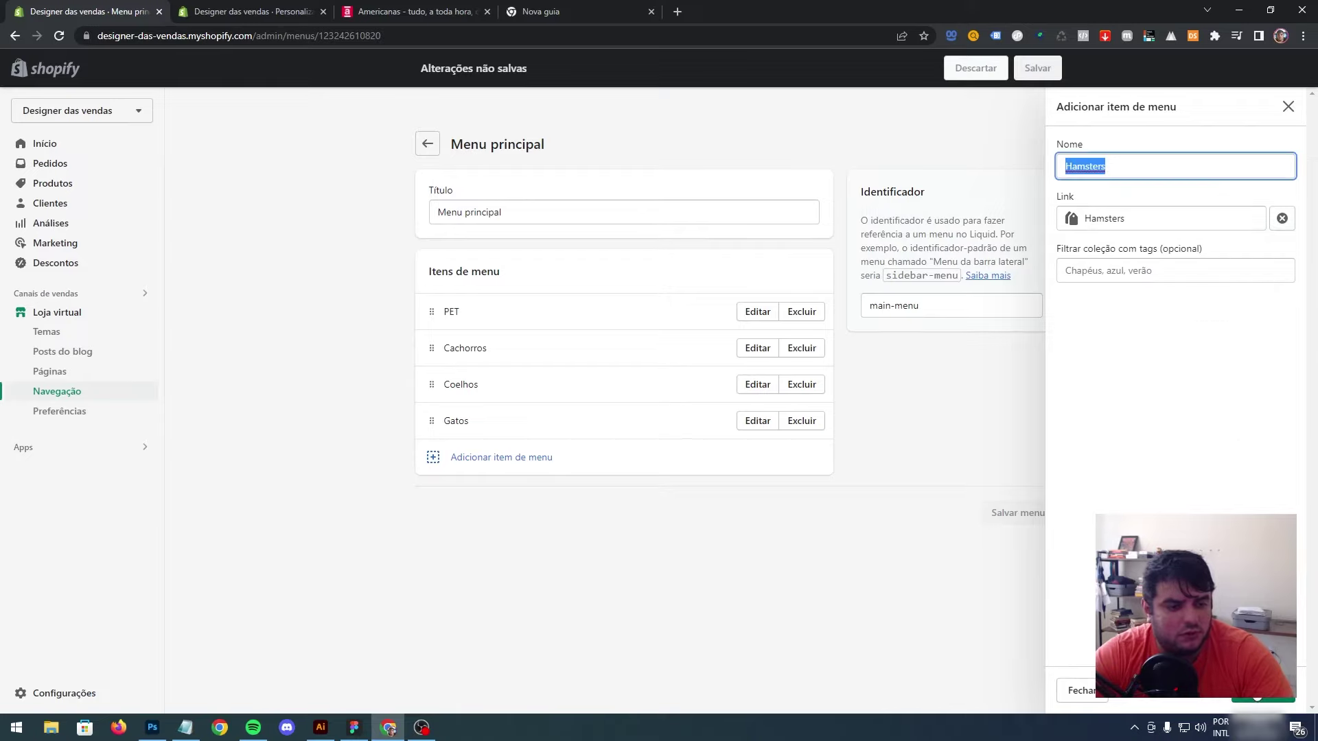
{"action": "left_click", "coordinate": [1262, 695]}
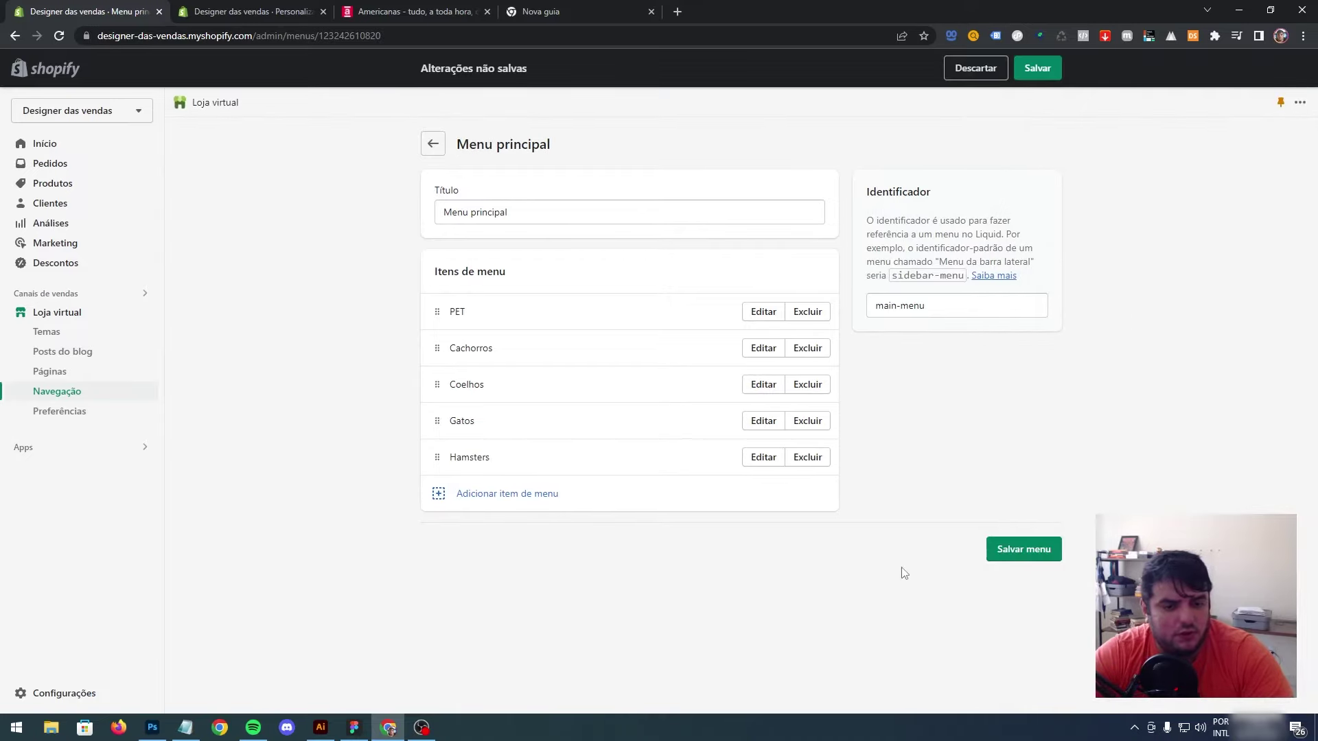
{"action": "left_click", "coordinate": [1023, 549]}
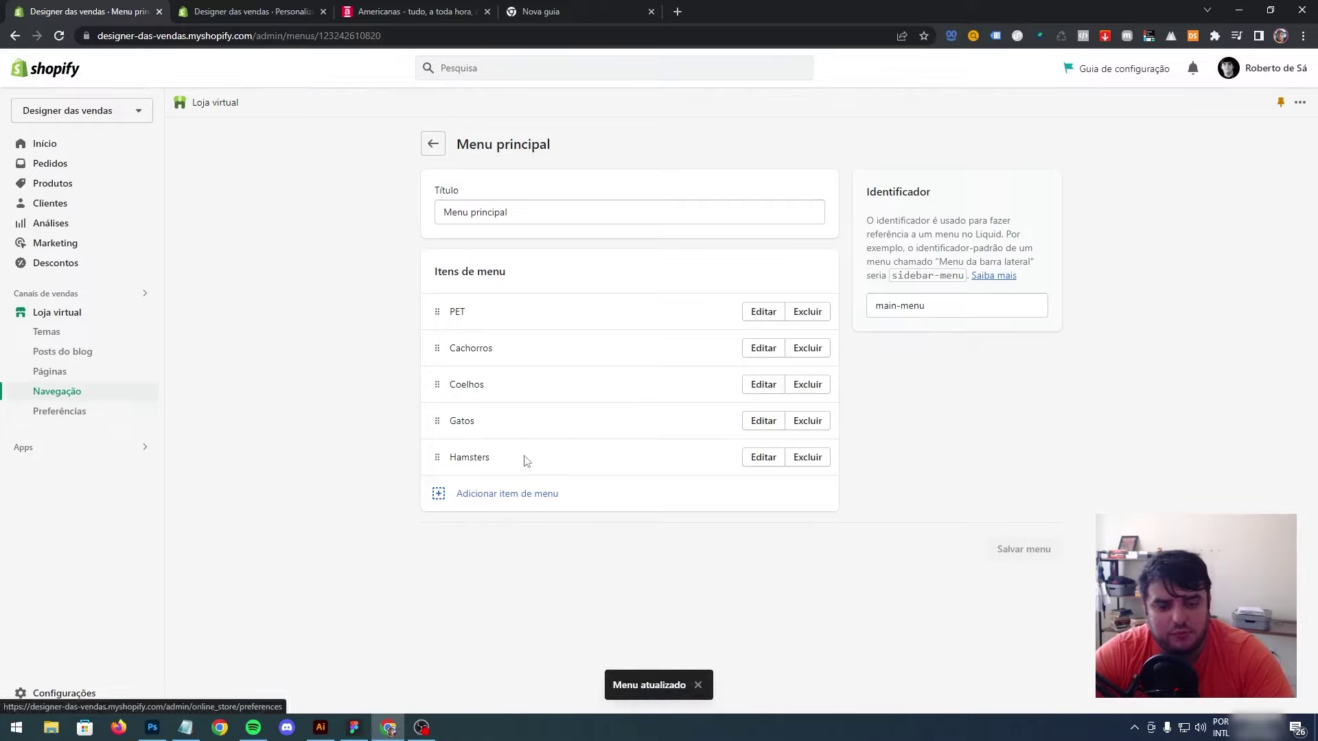